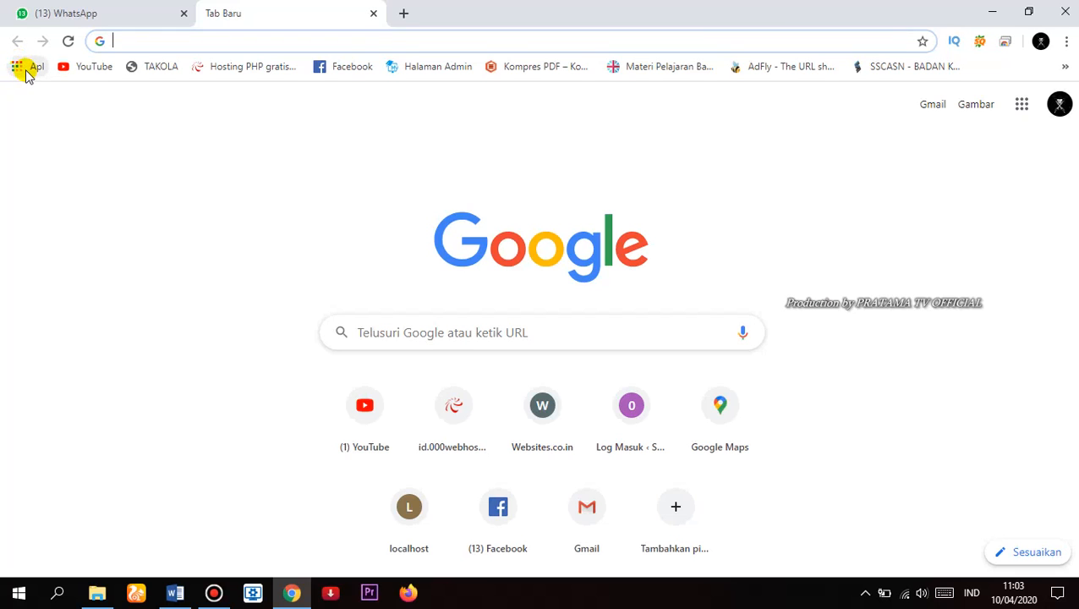
# Launch Google Drive from the Chrome Apps page
pyautogui.click(25, 73)
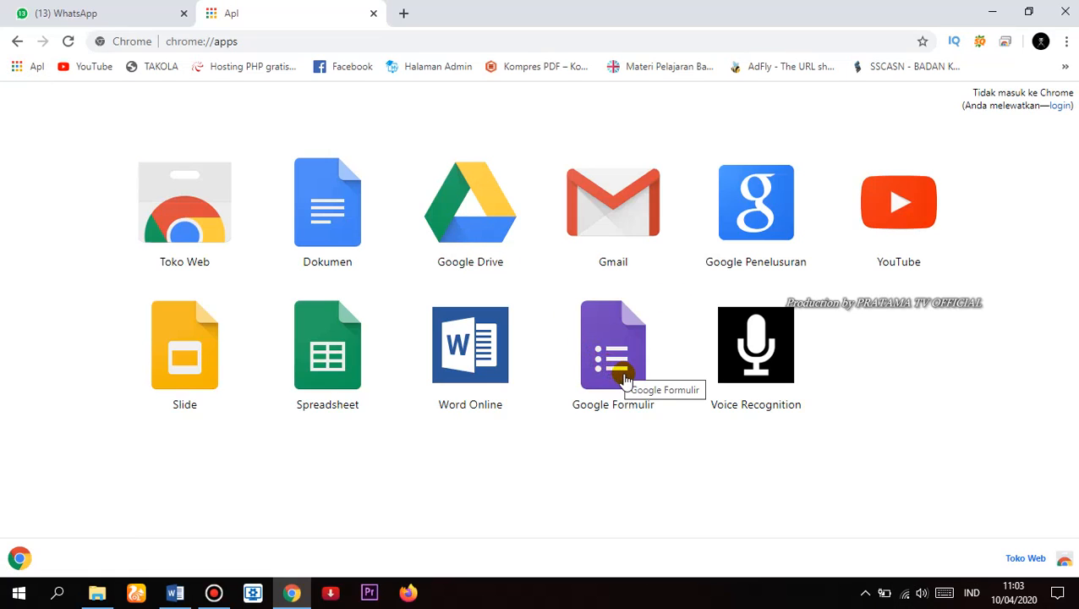
pyautogui.click(446, 237)
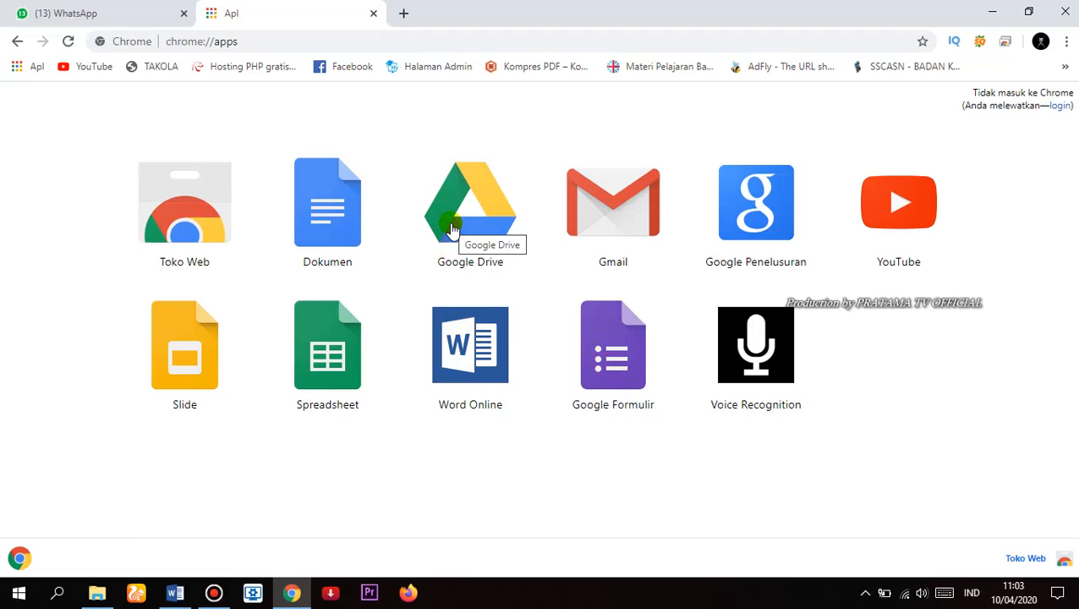
pyautogui.click(452, 230)
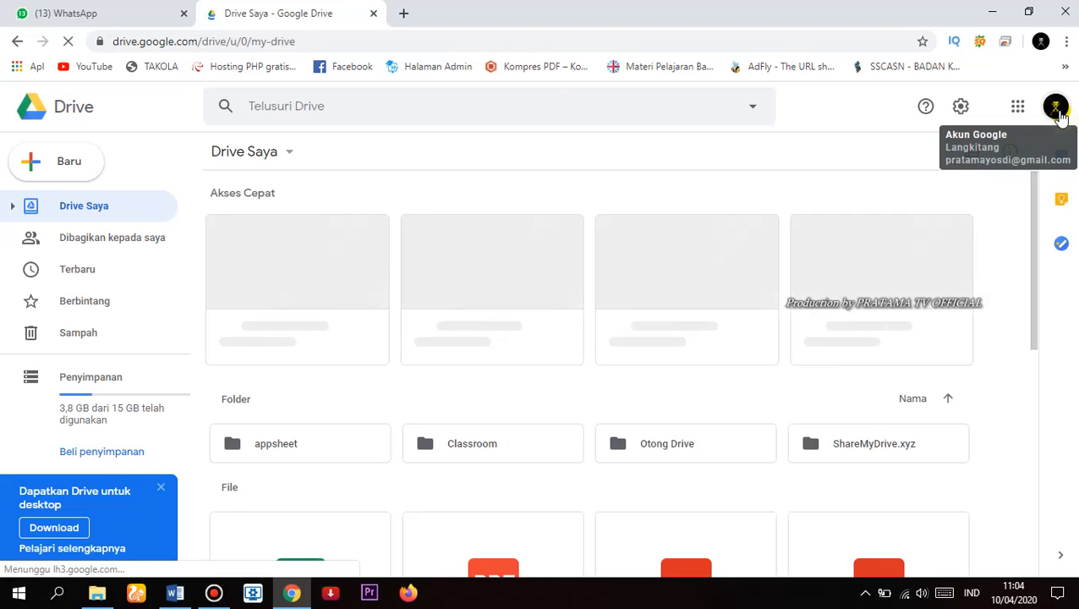
# Switch Drive to the second signed-in account's My Drive
pyautogui.click(1056, 109)
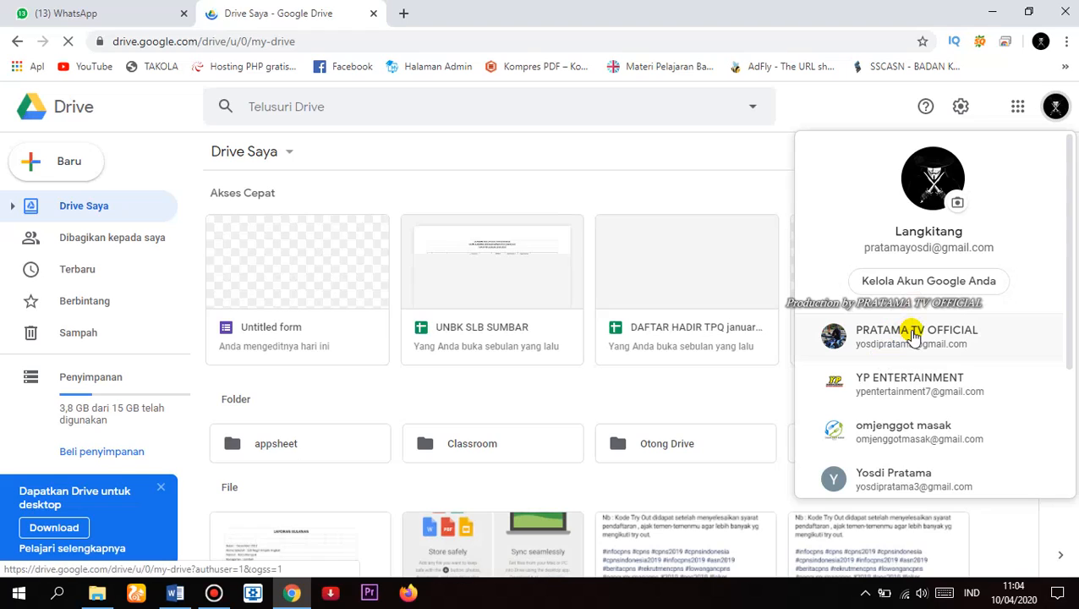
pyautogui.click(914, 335)
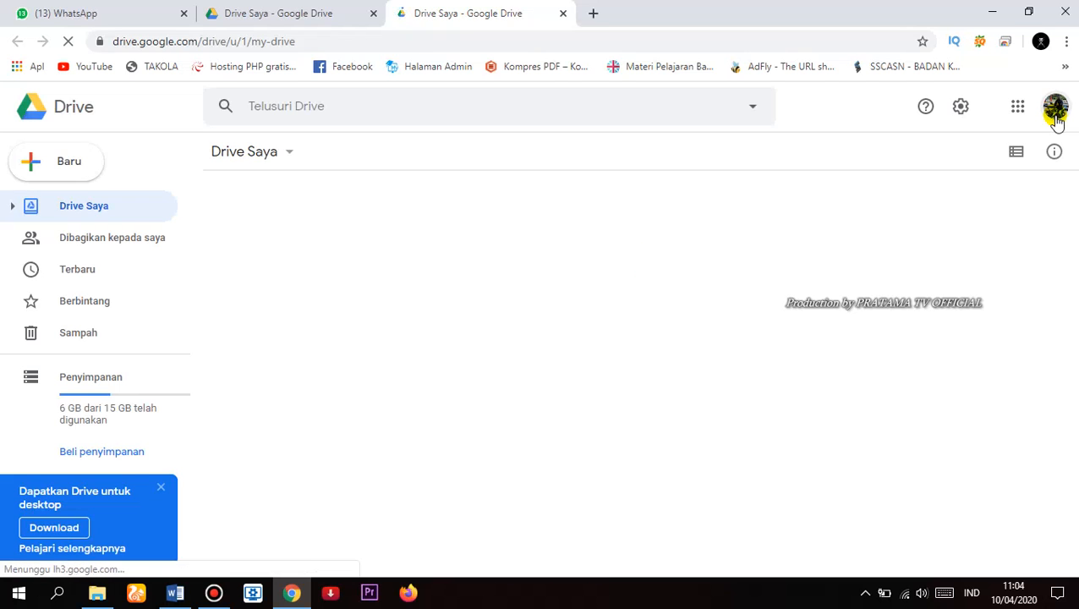
# Create a new Google Form via My Drive's Lainnya submenu
pyautogui.click(289, 156)
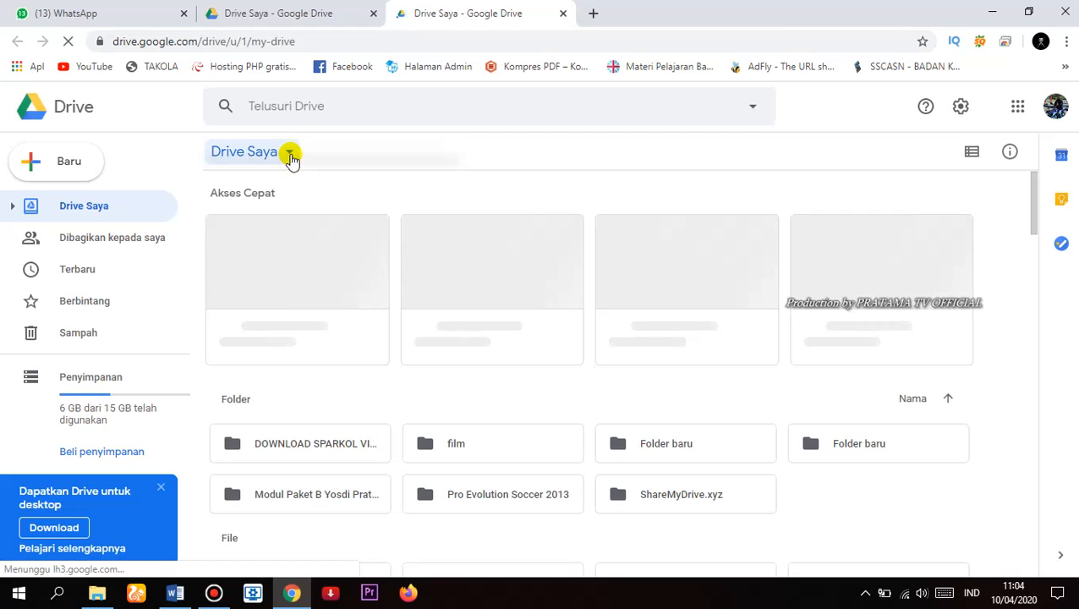
pyautogui.click(290, 155)
pyautogui.click(289, 155)
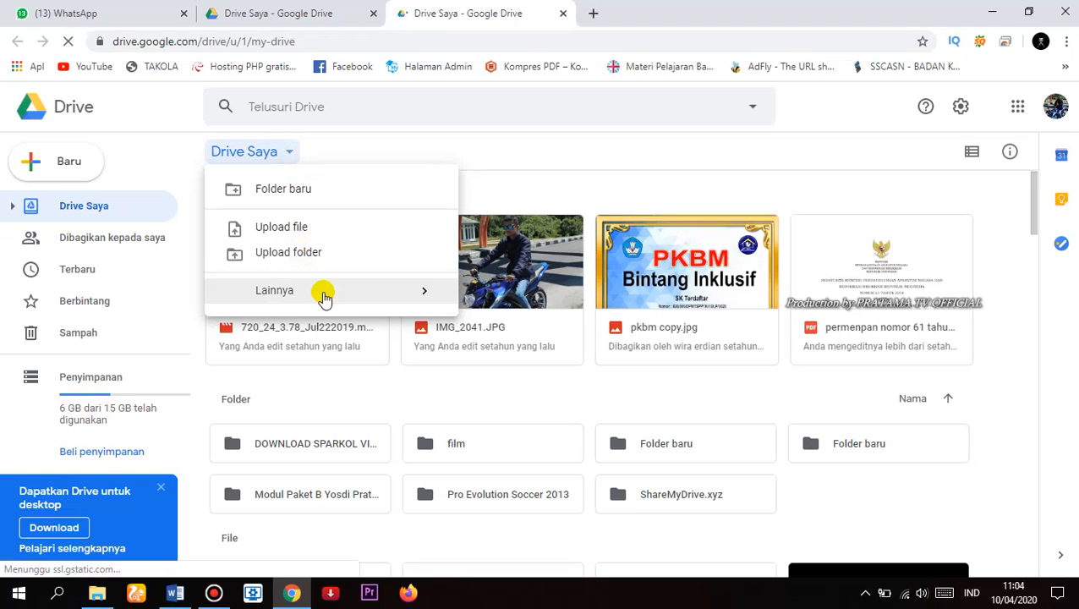
pyautogui.moveTo(404, 296)
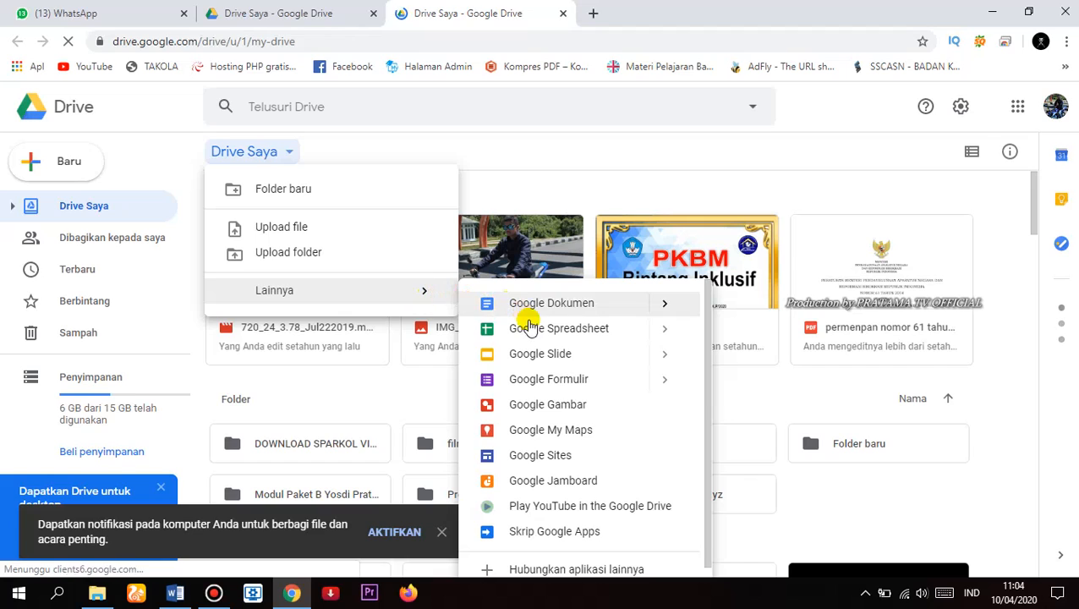
pyautogui.click(544, 380)
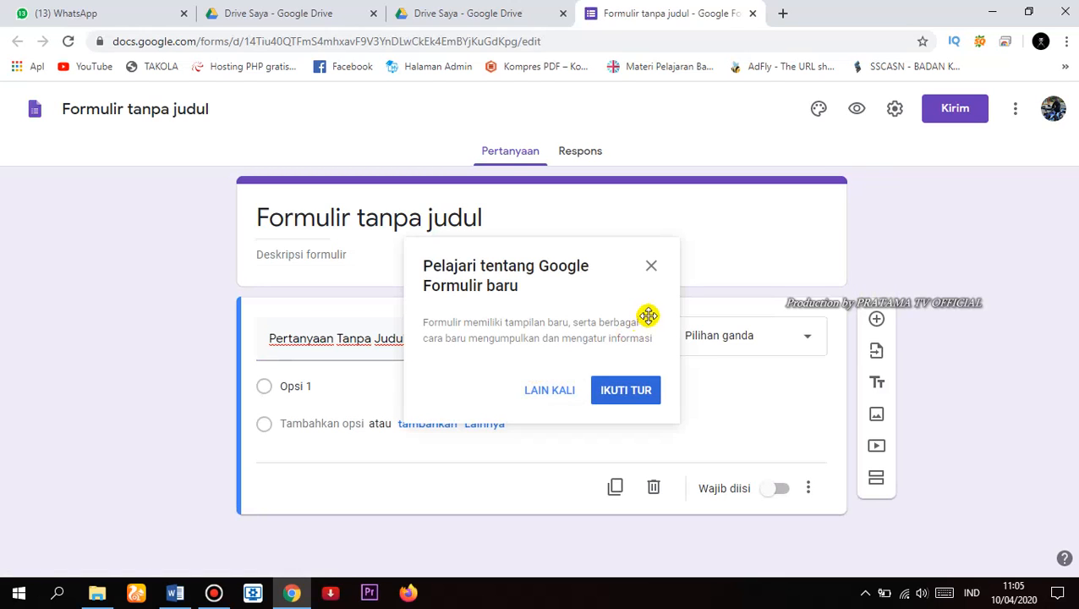
# Dismiss the tour popup and title the form 'SOAL UJIAN AKHIR SEMESTER 2 KELAS 12 SMALB'
pyautogui.click(652, 269)
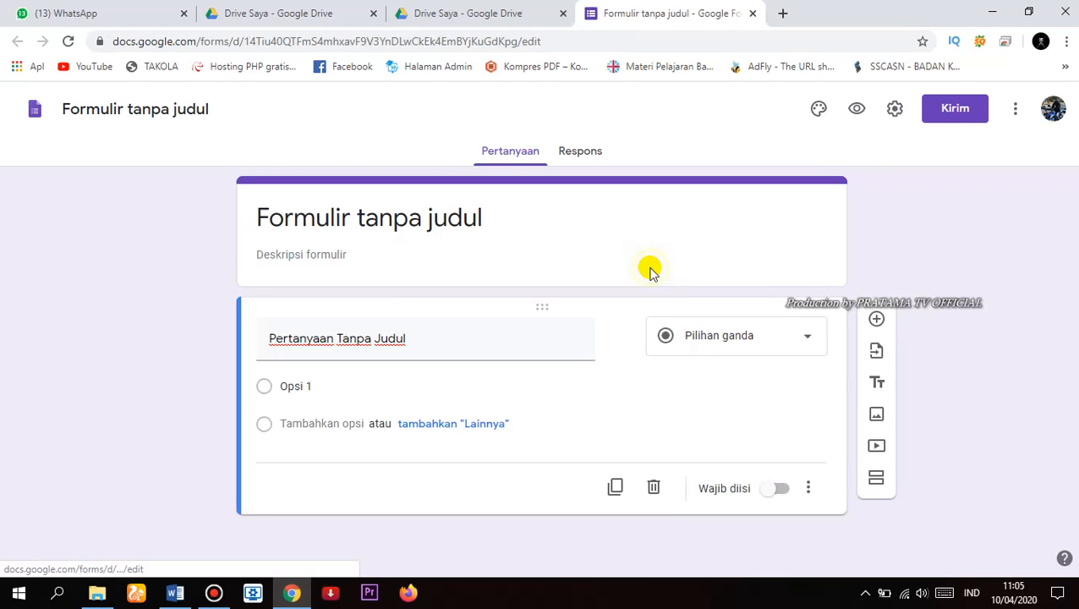
pyautogui.click(415, 225)
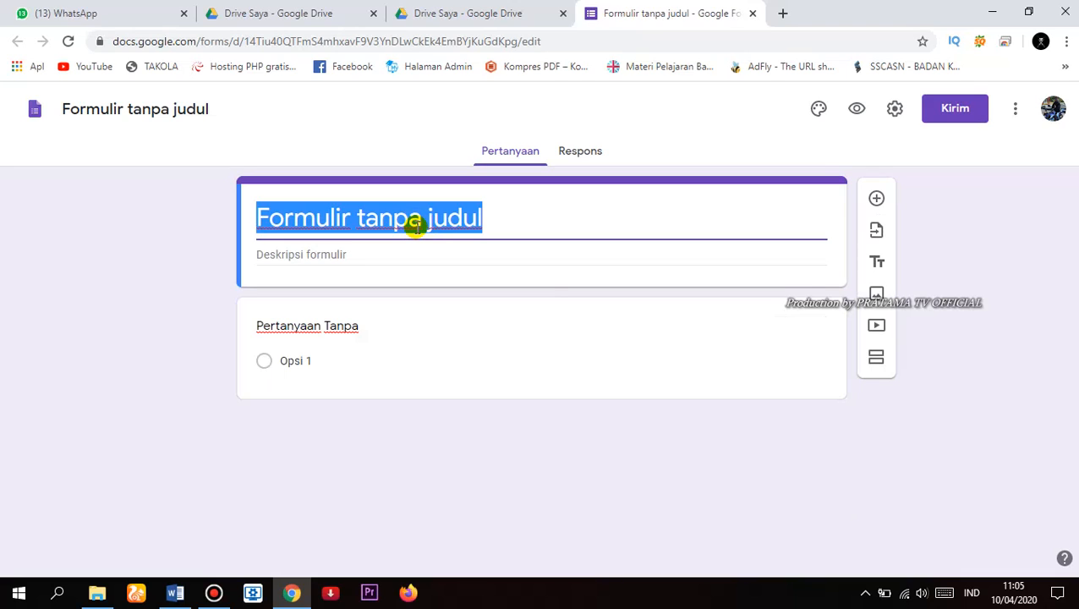
pyautogui.write('Soal')
pyautogui.press('BackSpace')
pyautogui.press('BackSpace')
pyautogui.press('BackSpace')
pyautogui.press('BackSpace')
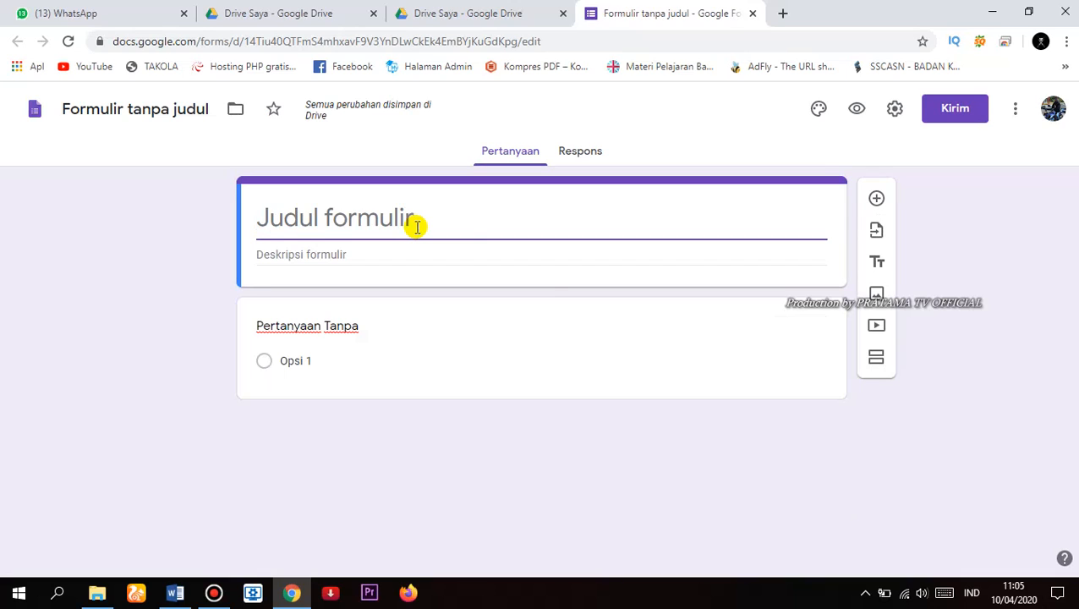
pyautogui.write('SOAL')
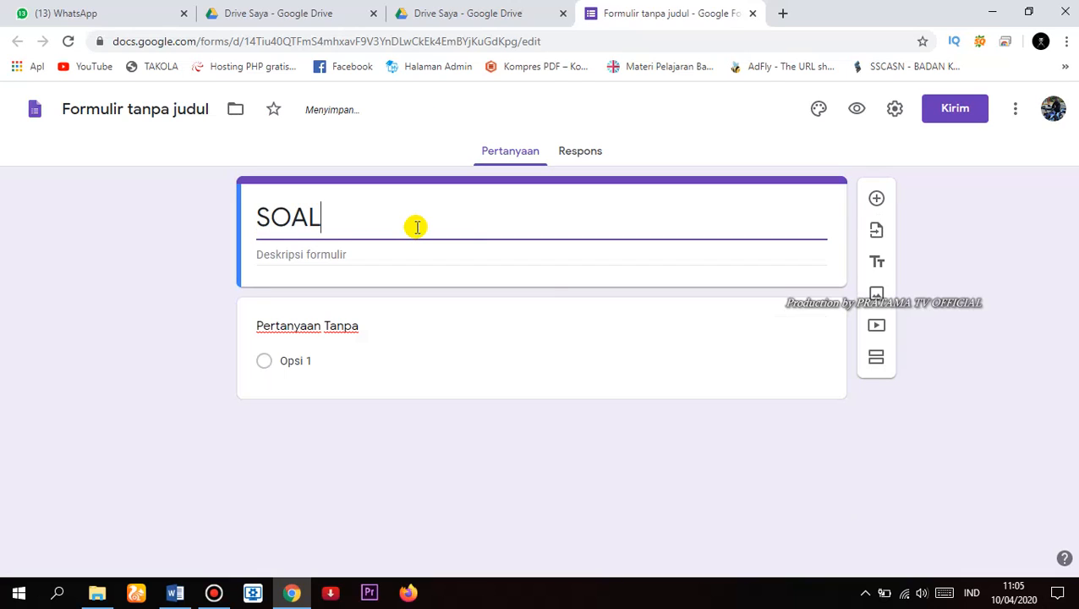
pyautogui.write(' UJIA')
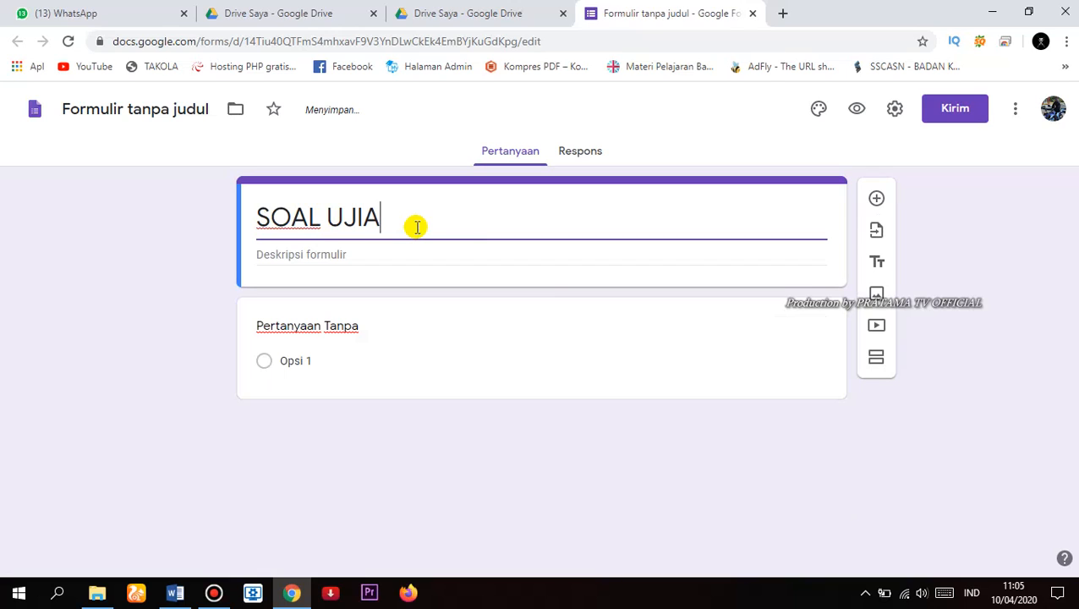
pyautogui.write('N AKHIR')
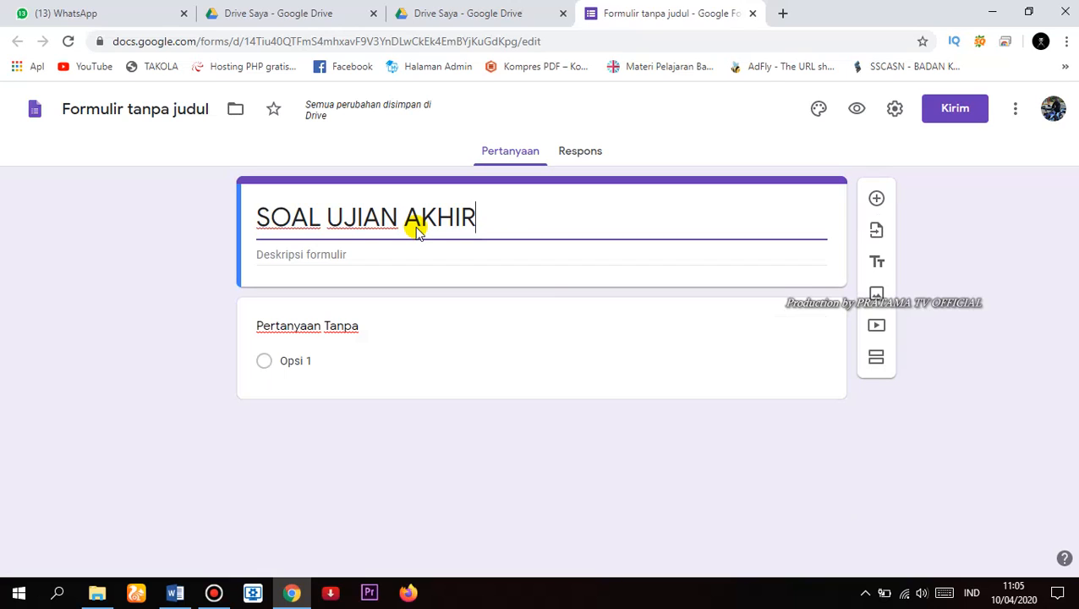
pyautogui.write(' SE')
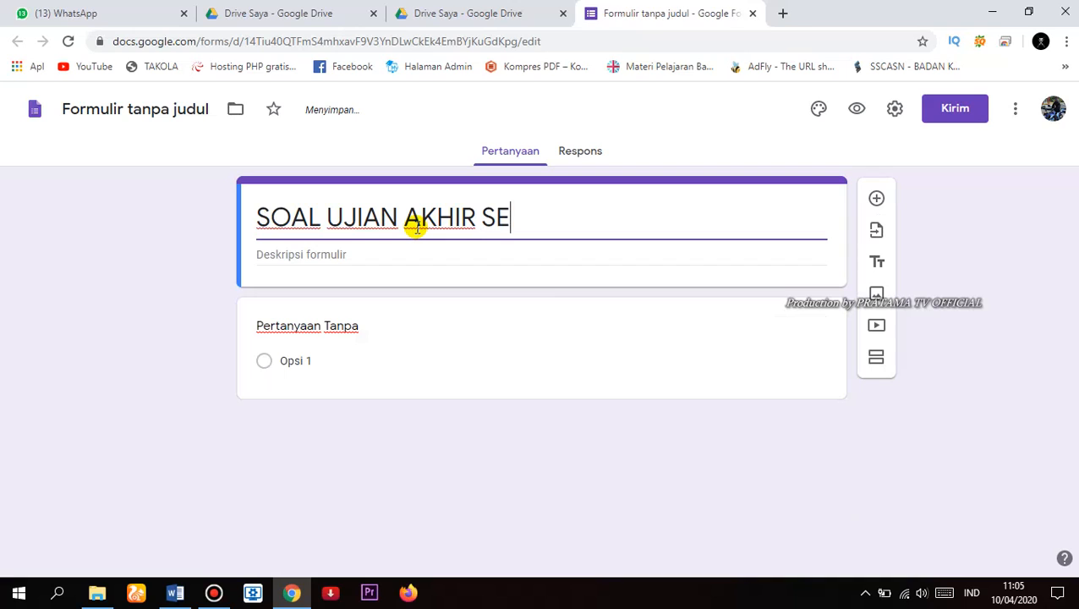
pyautogui.write('MESTER')
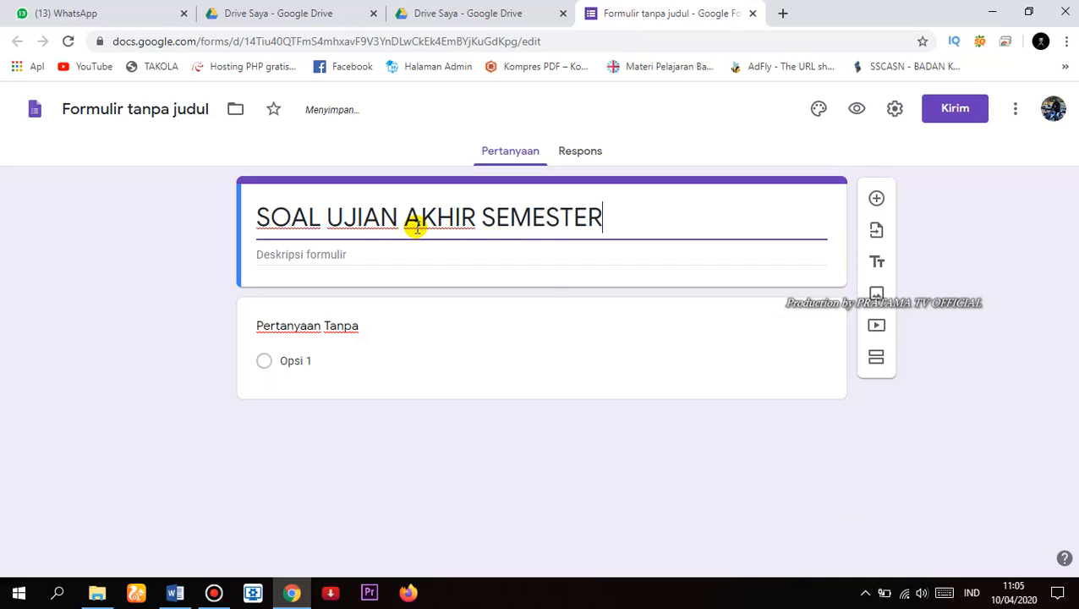
pyautogui.write(' 2')
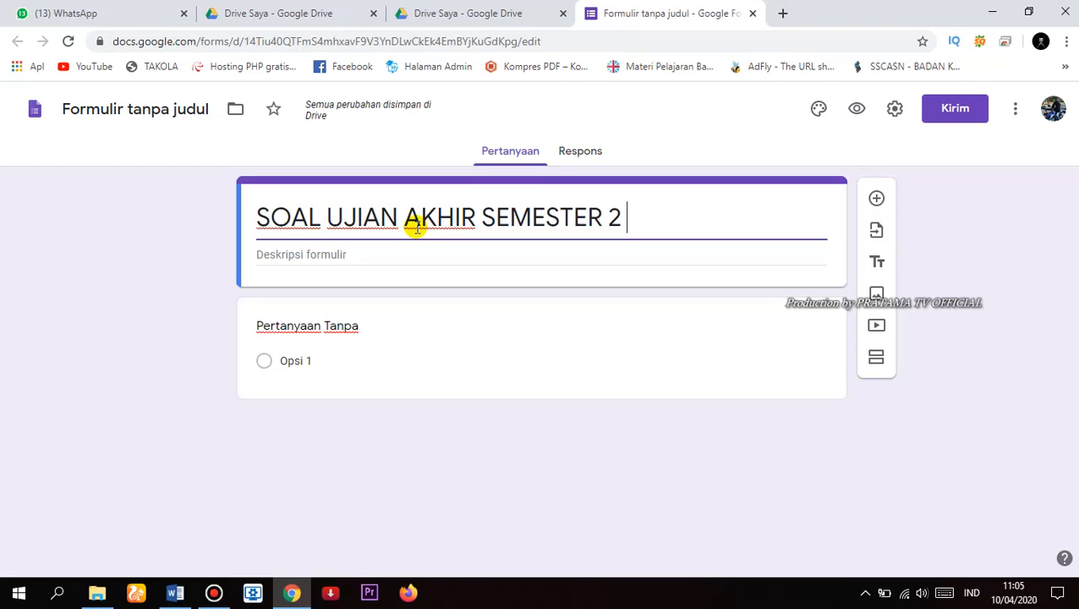
pyautogui.write('KELAS ')
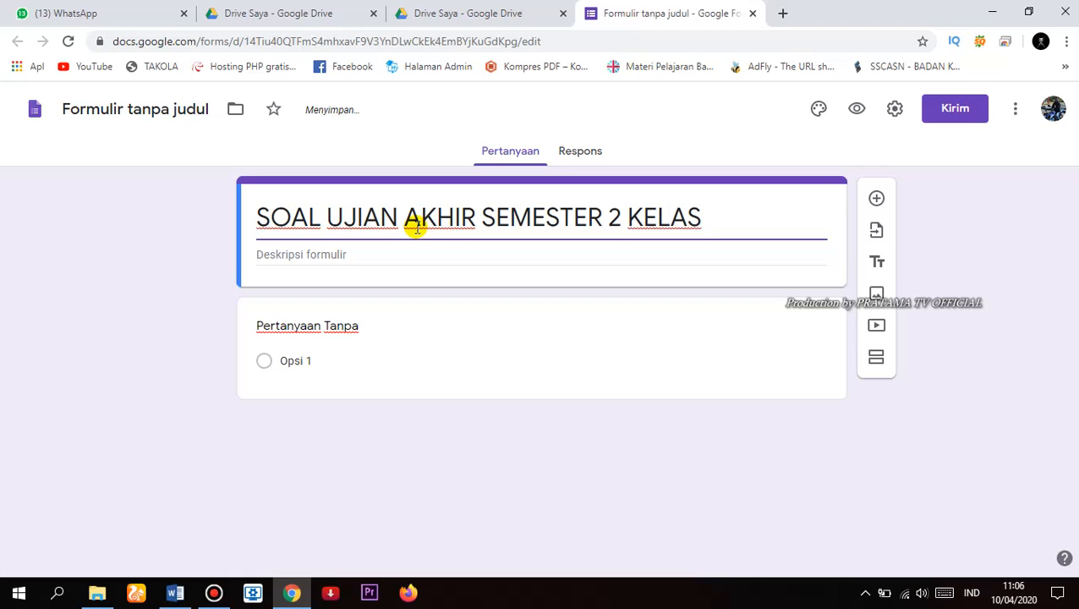
pyautogui.write('12')
pyautogui.write('SMALB')
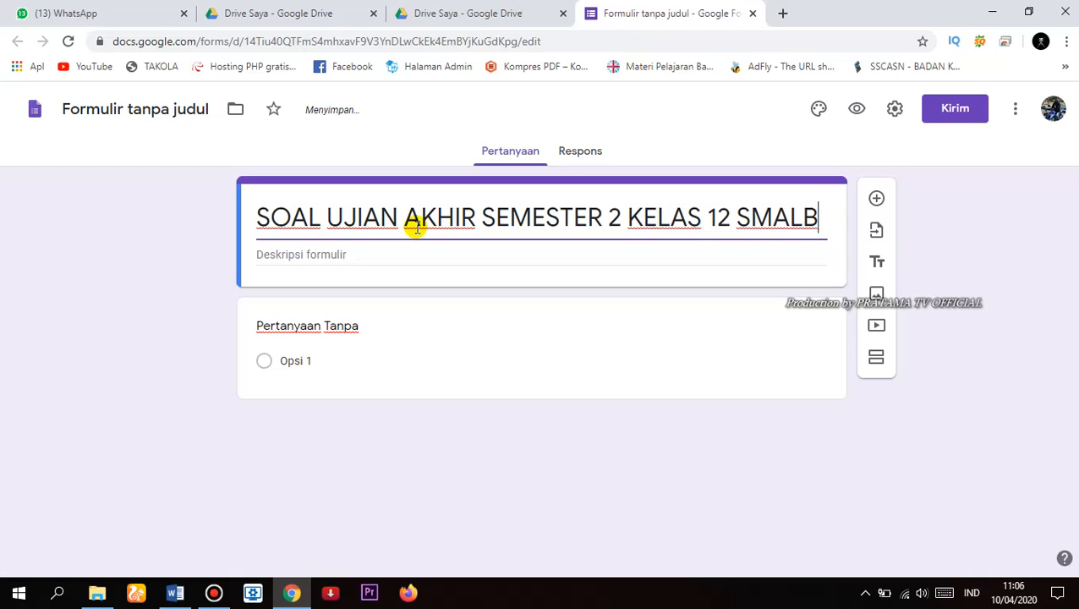
pyautogui.click(350, 259)
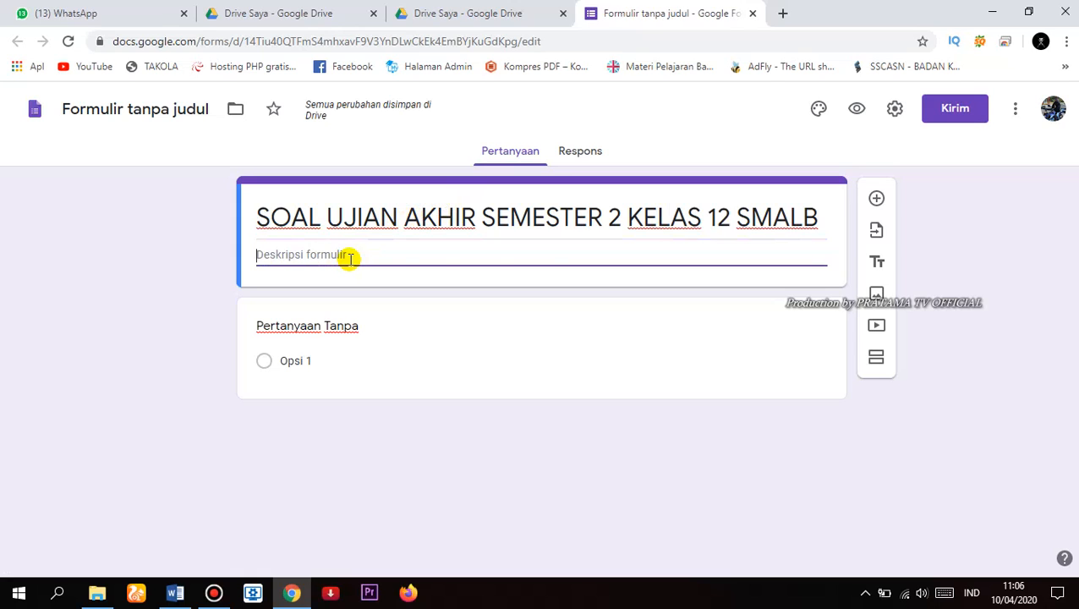
# Add a required short-answer question 'NAMA' directly under the form header
pyautogui.click(877, 201)
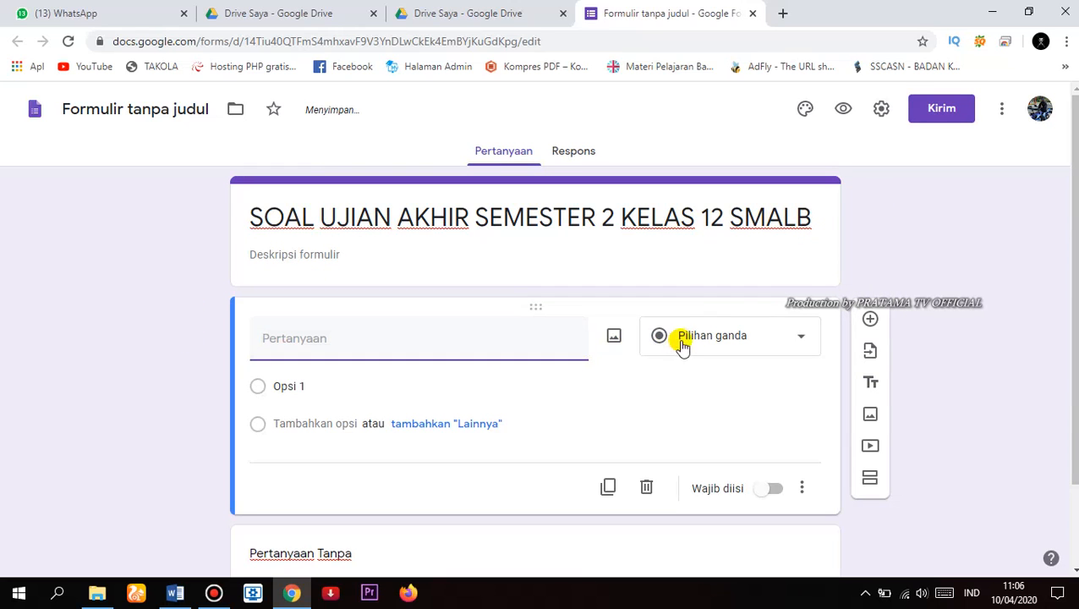
pyautogui.click(740, 336)
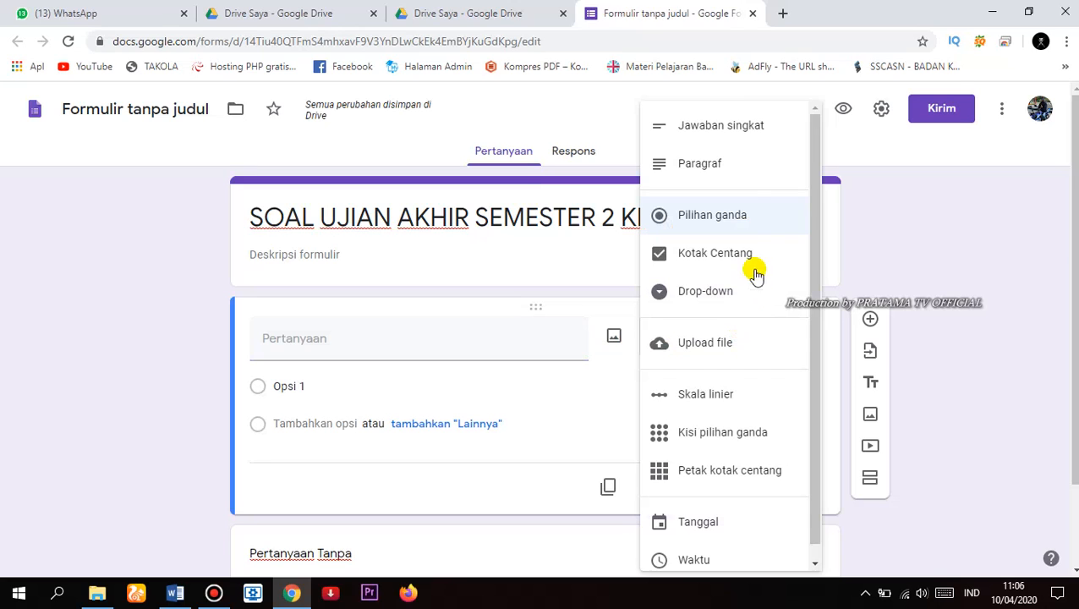
pyautogui.click(707, 142)
pyautogui.click(358, 352)
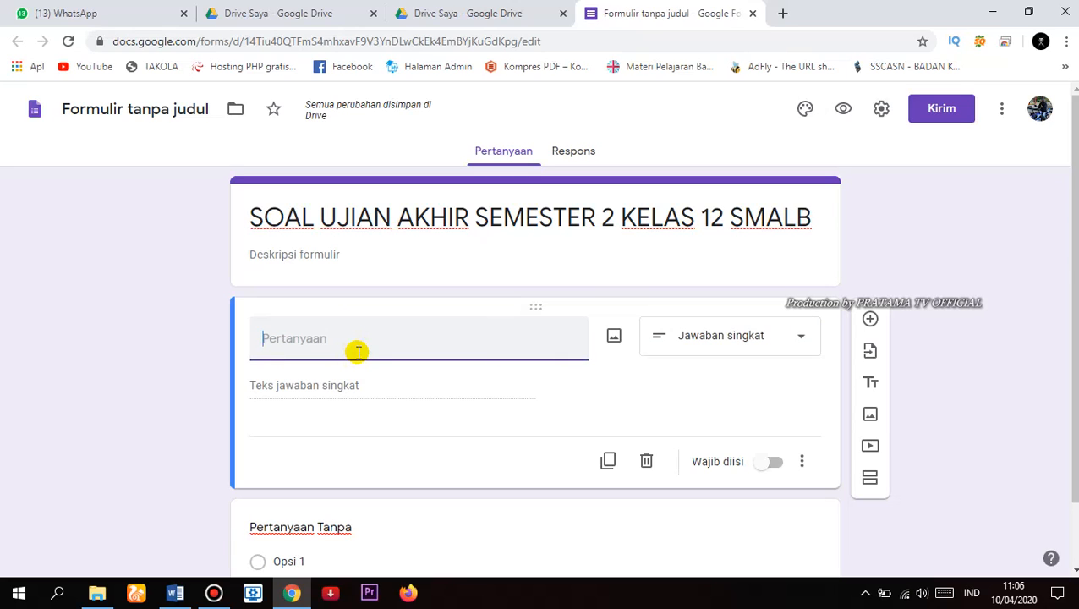
pyautogui.write('NA')
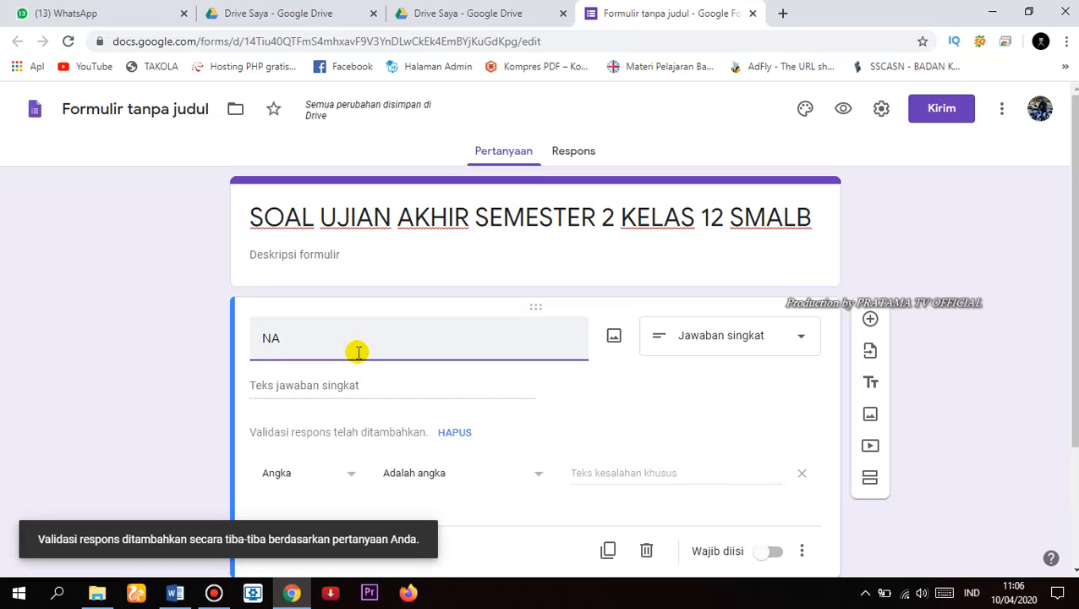
pyautogui.write('MA')
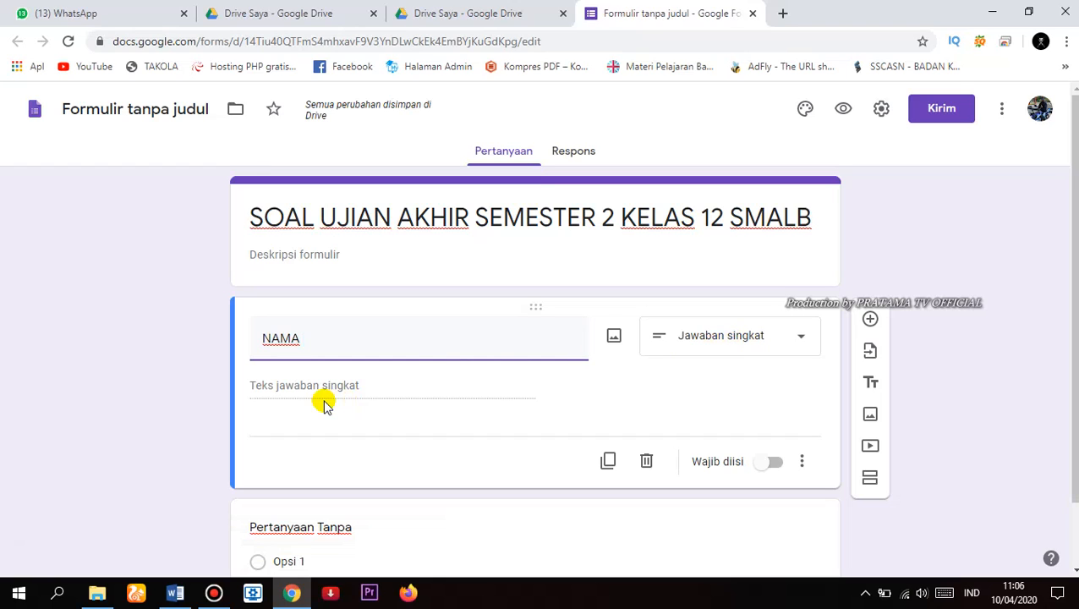
pyautogui.click(772, 465)
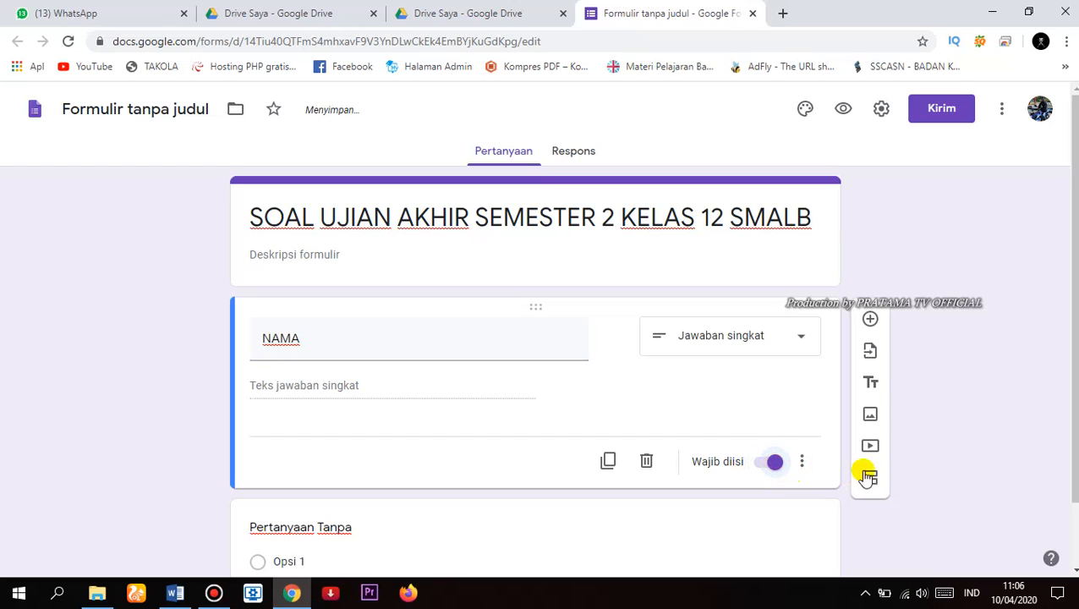
# Add a required question 'No Ujian' below NAMA
pyautogui.click(871, 319)
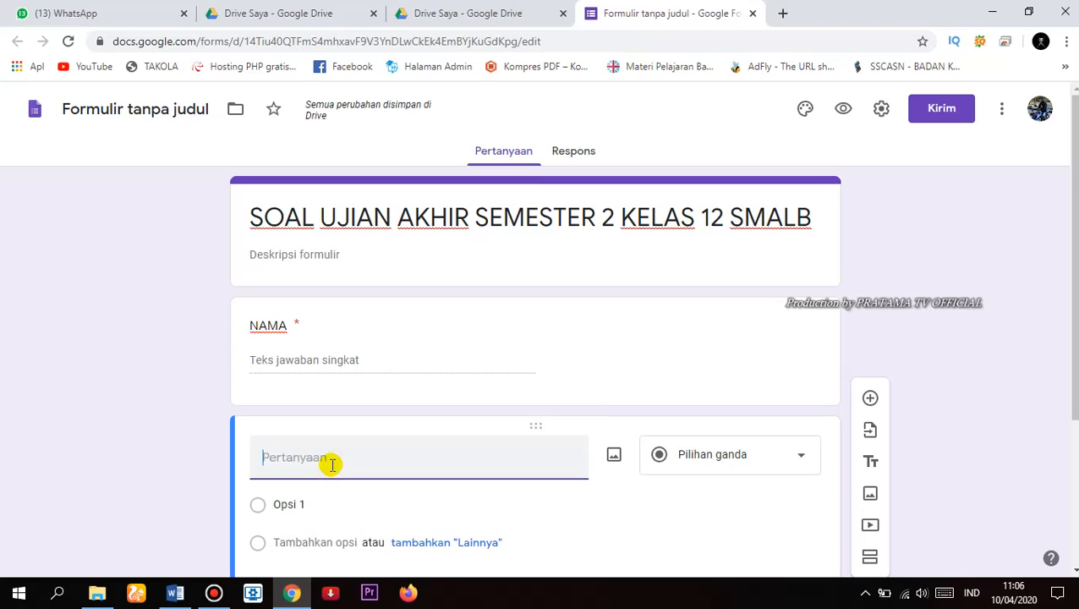
pyautogui.write('No ')
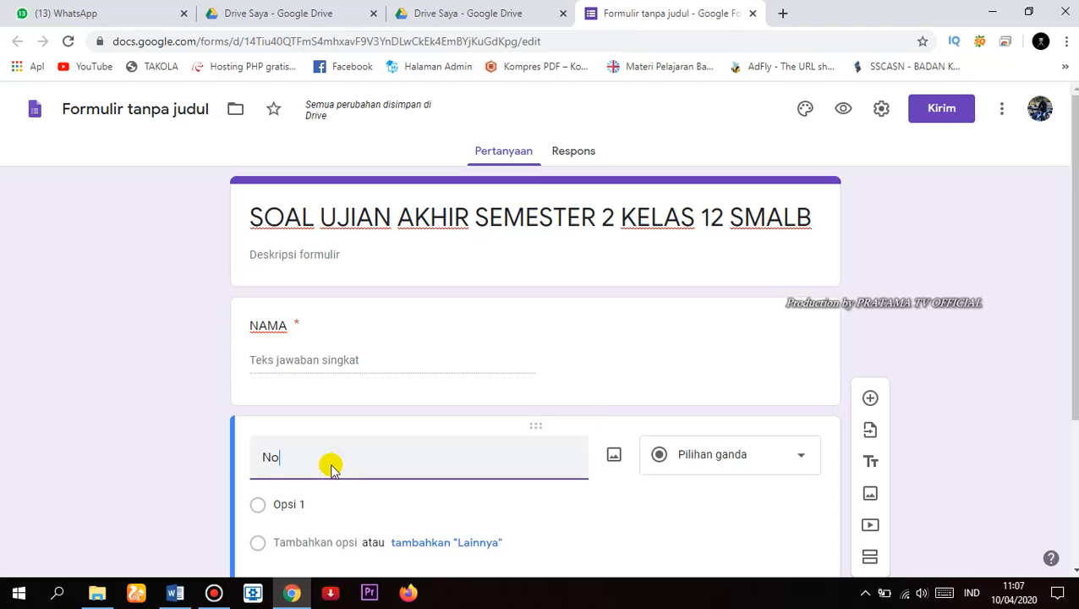
pyautogui.write('Ujia')
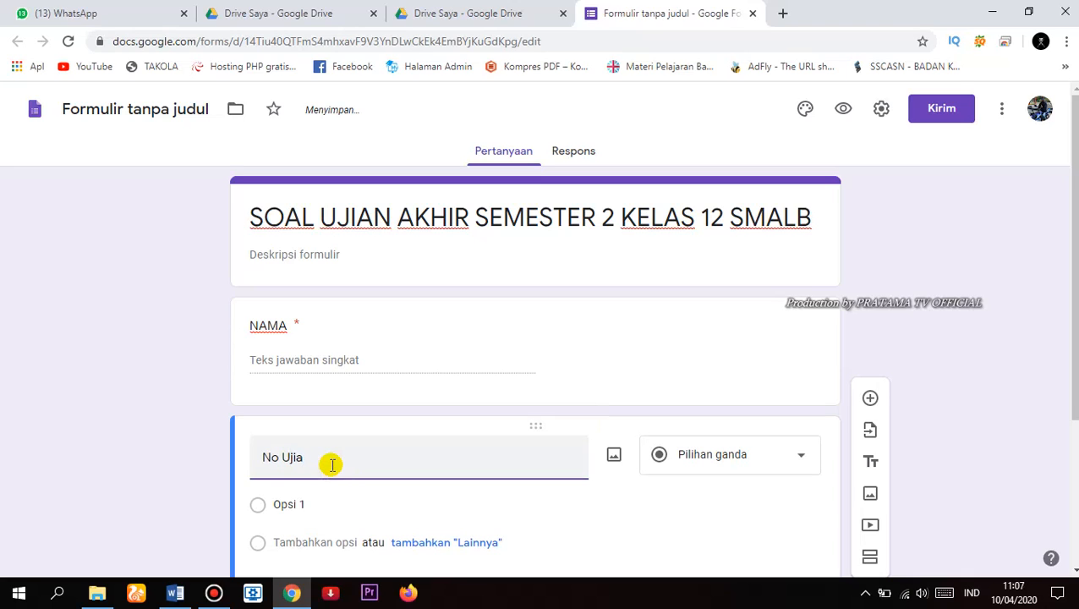
pyautogui.write('n')
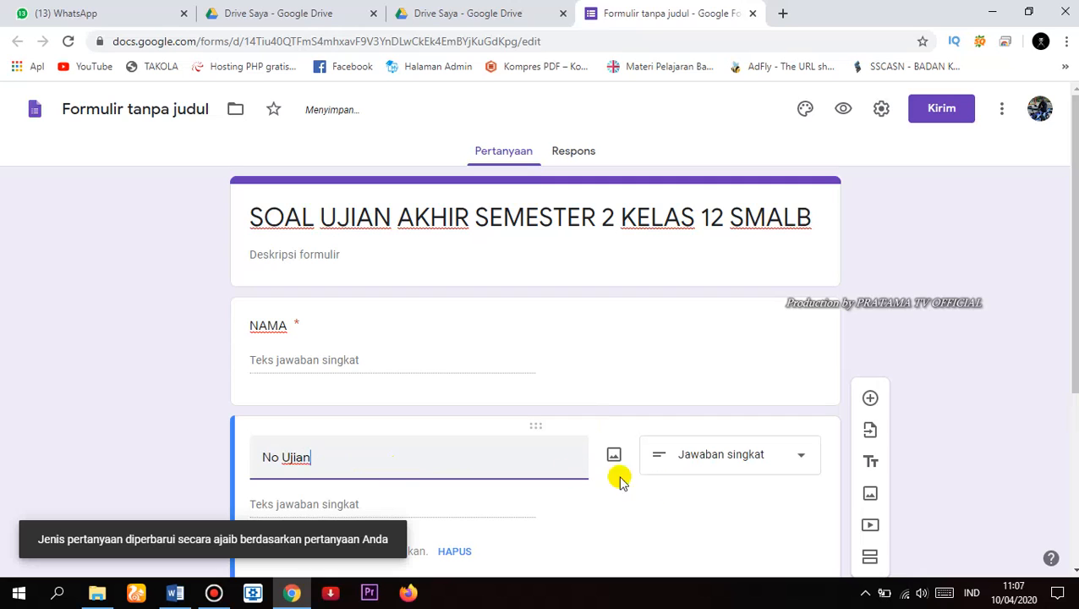
pyautogui.scroll(-2, 447, 436)
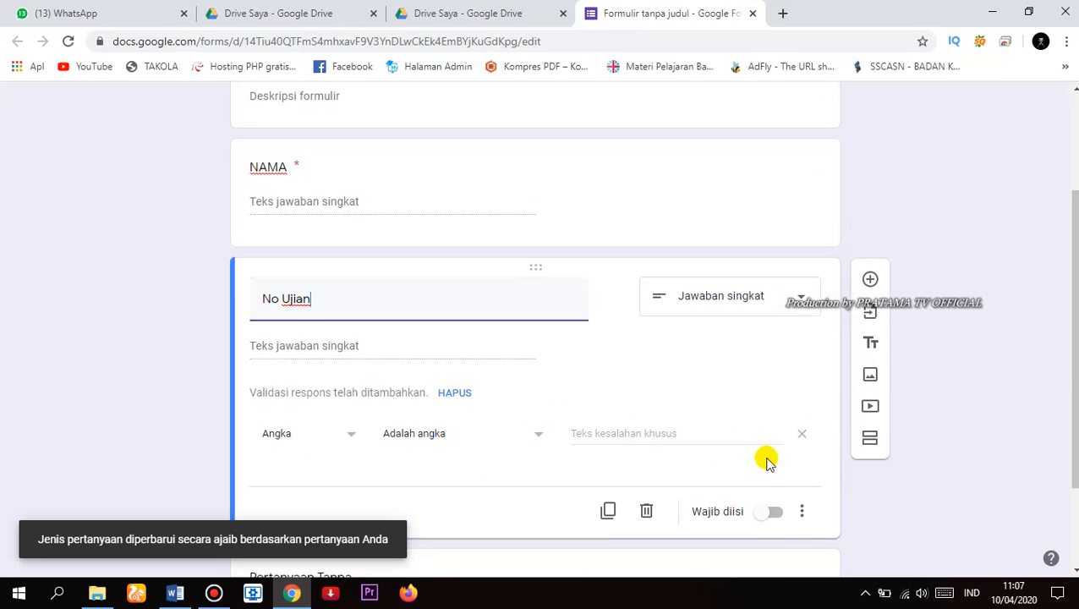
pyautogui.click(773, 513)
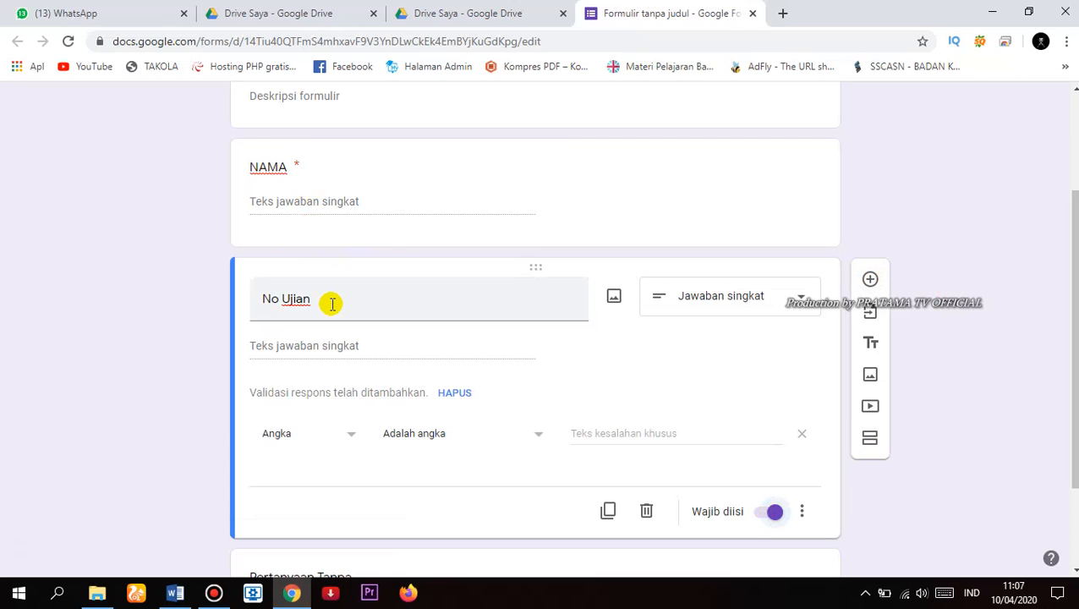
# Add a required question 'Mata Pelajaran' below No Ujian
pyautogui.click(874, 282)
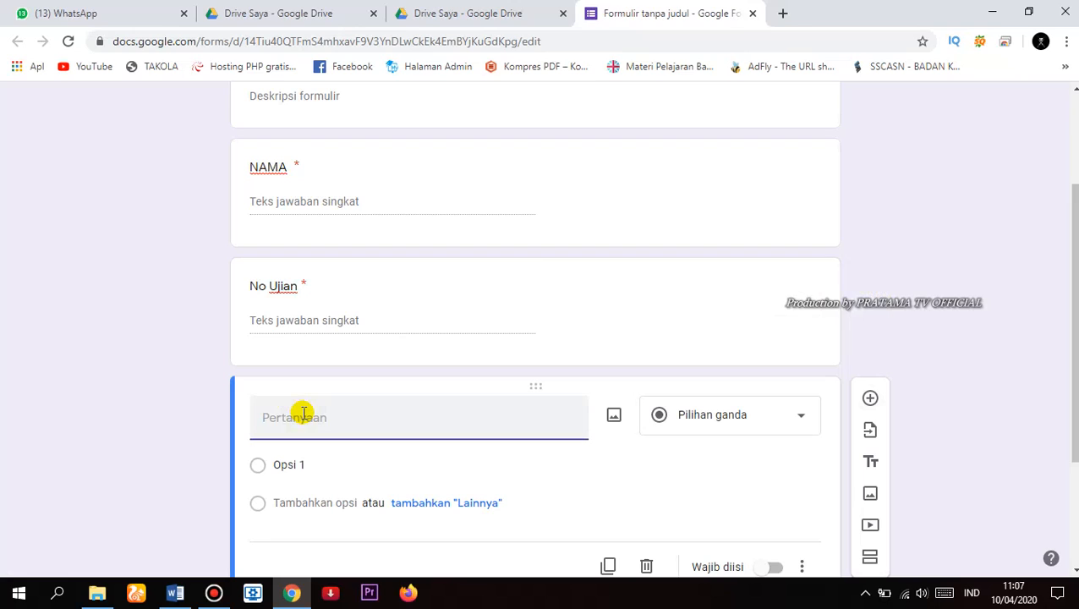
pyautogui.write('Mata Pelajaran')
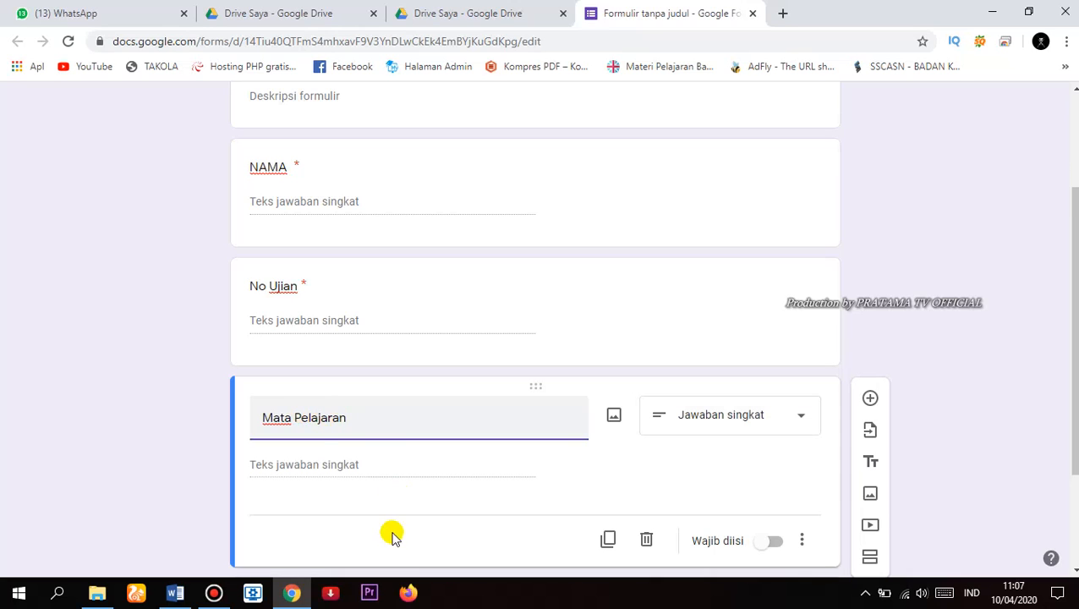
pyautogui.click(775, 542)
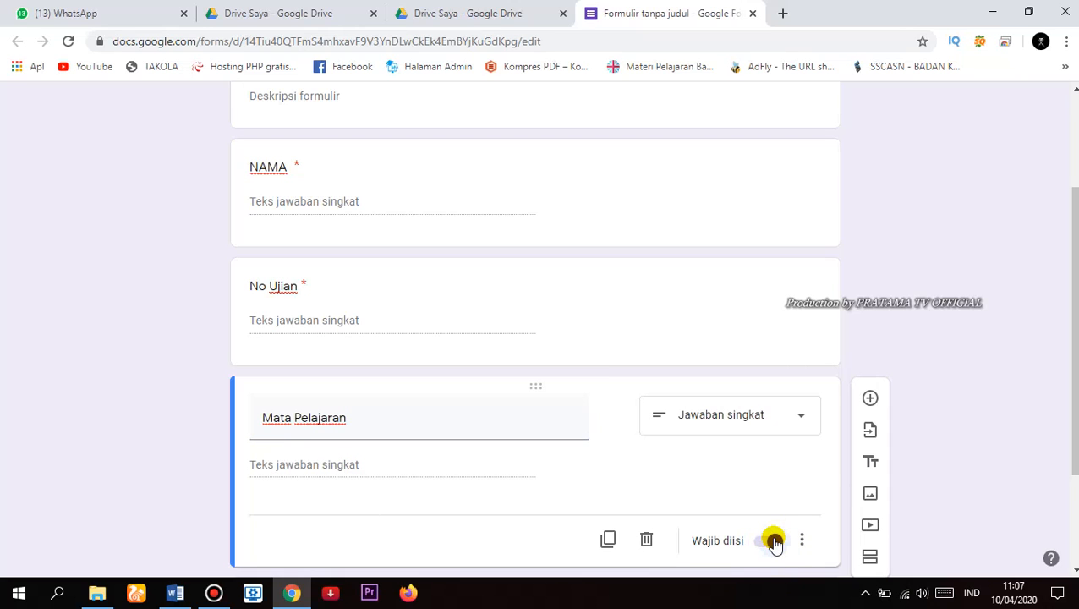
pyautogui.scroll(2, 1054, 432)
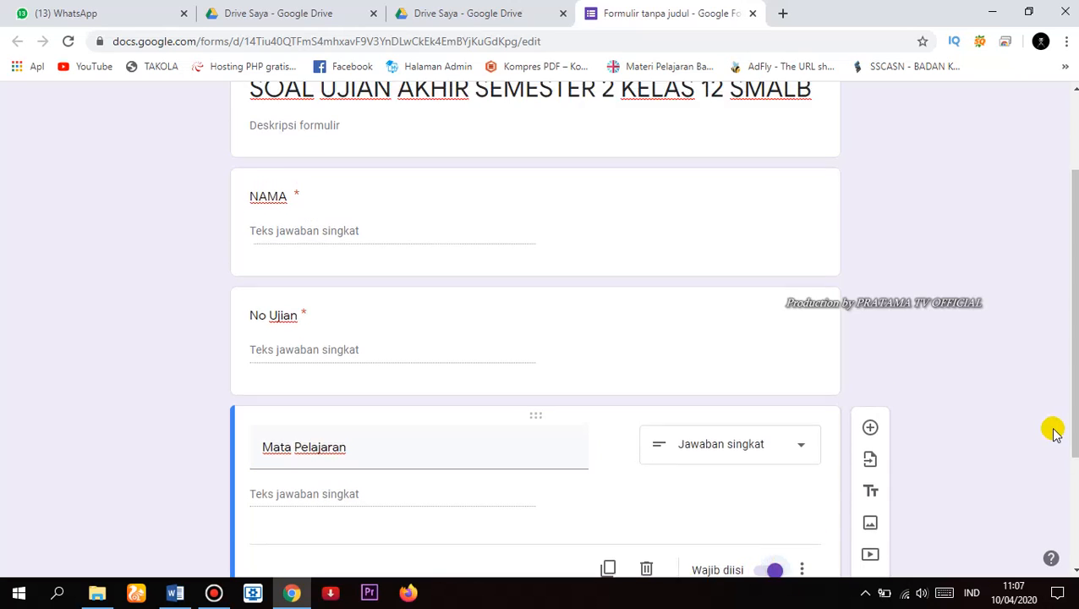
pyautogui.scroll(-2, 1054, 432)
pyautogui.scroll(1, 1053, 432)
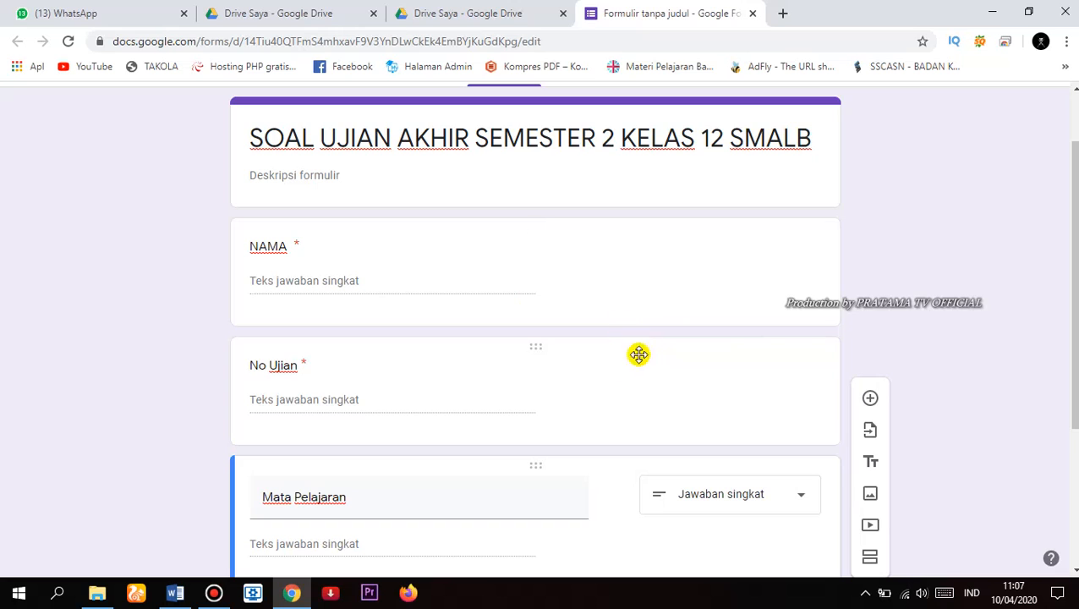
pyautogui.scroll(-1, 761, 375)
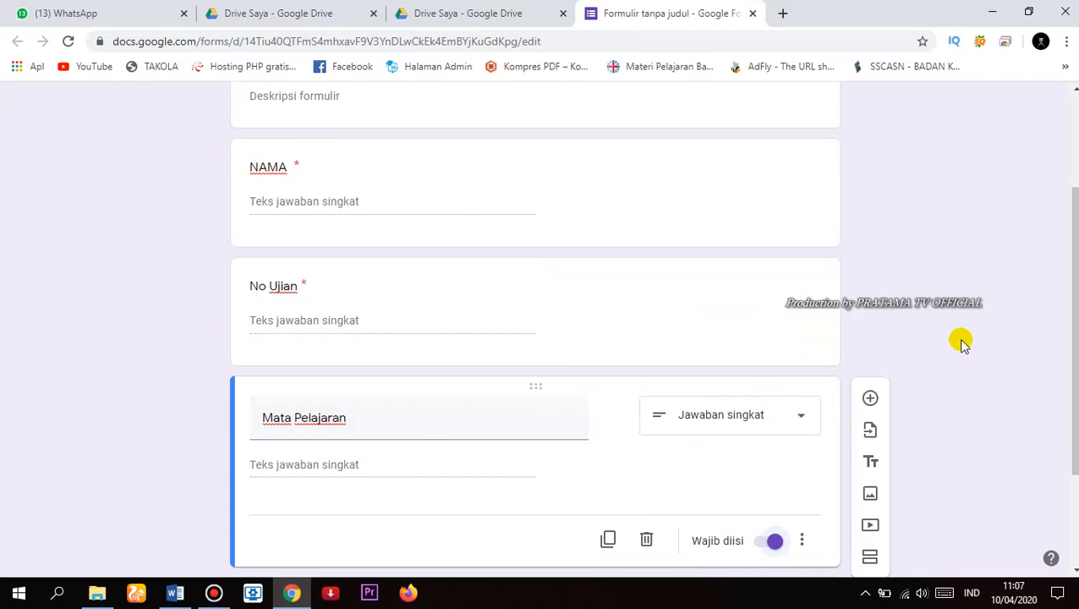
pyautogui.scroll(-2, 961, 342)
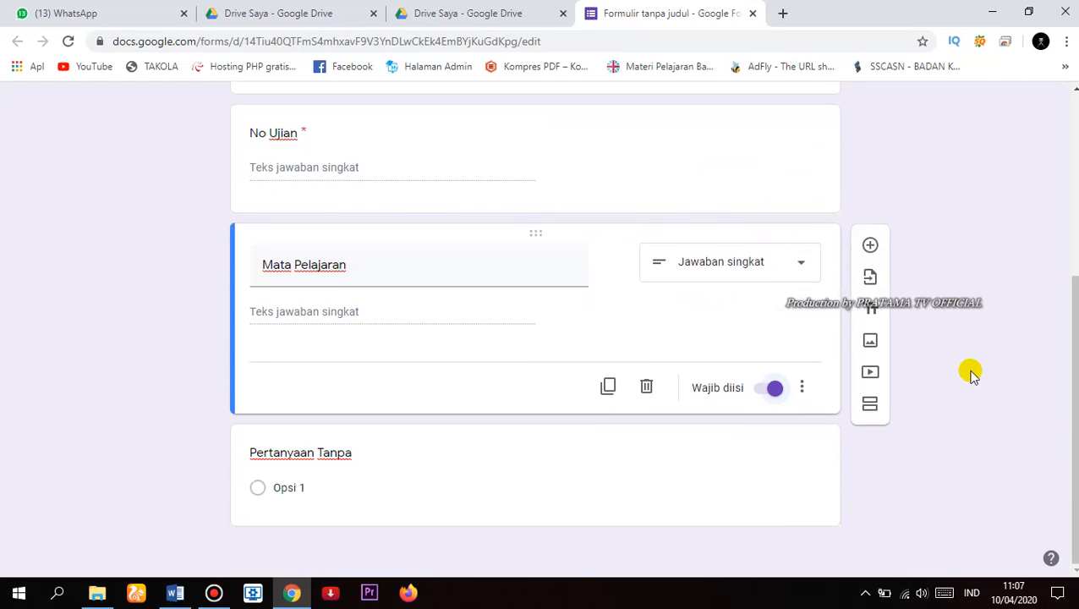
# Add a second section to the form
pyautogui.click(871, 408)
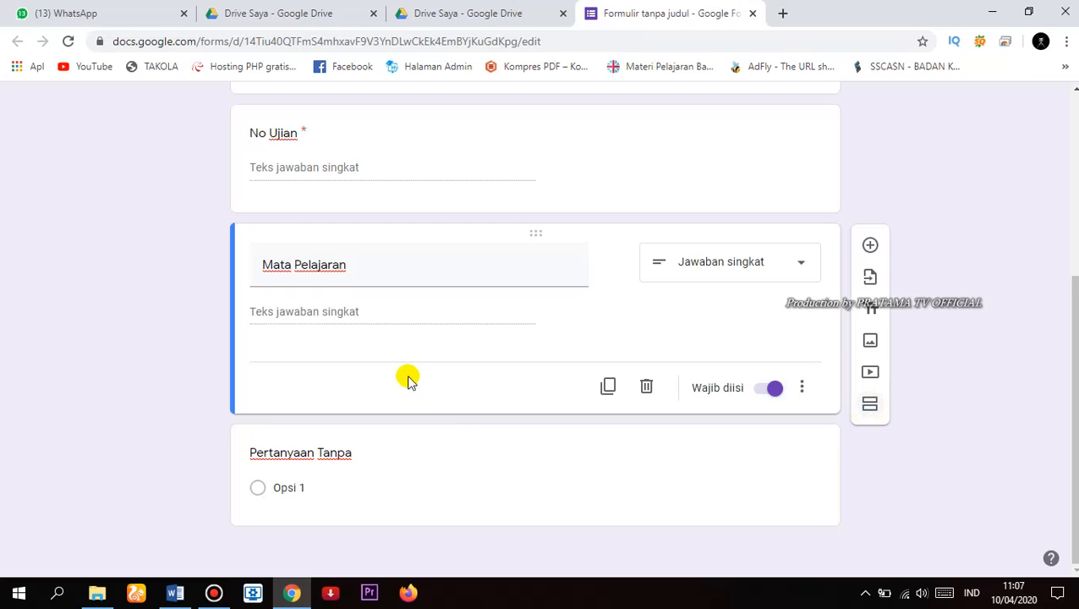
pyautogui.scroll(3, 639, 453)
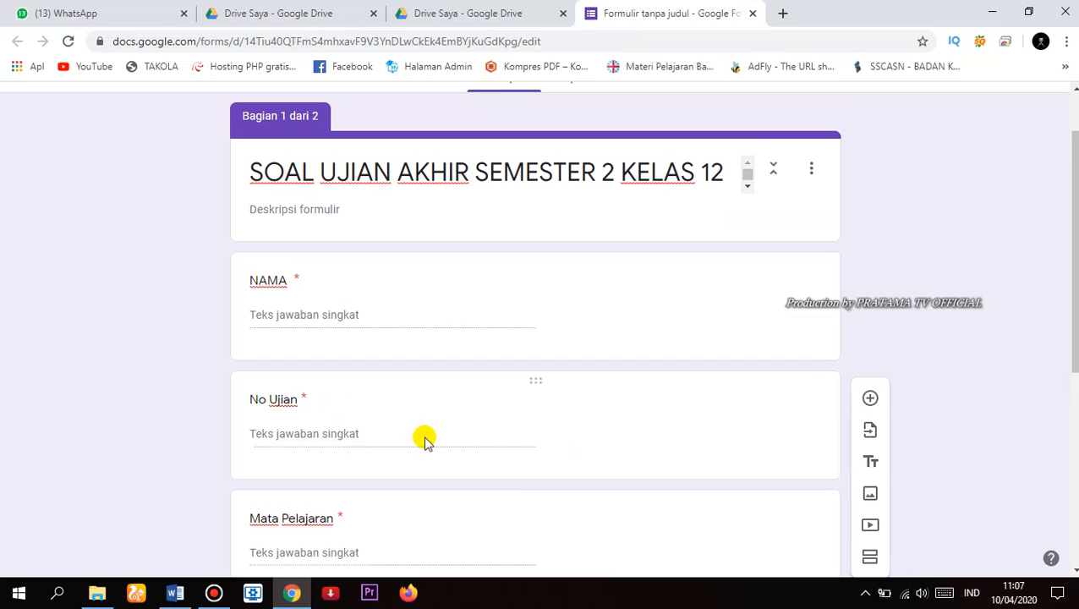
pyautogui.scroll(-1, 426, 434)
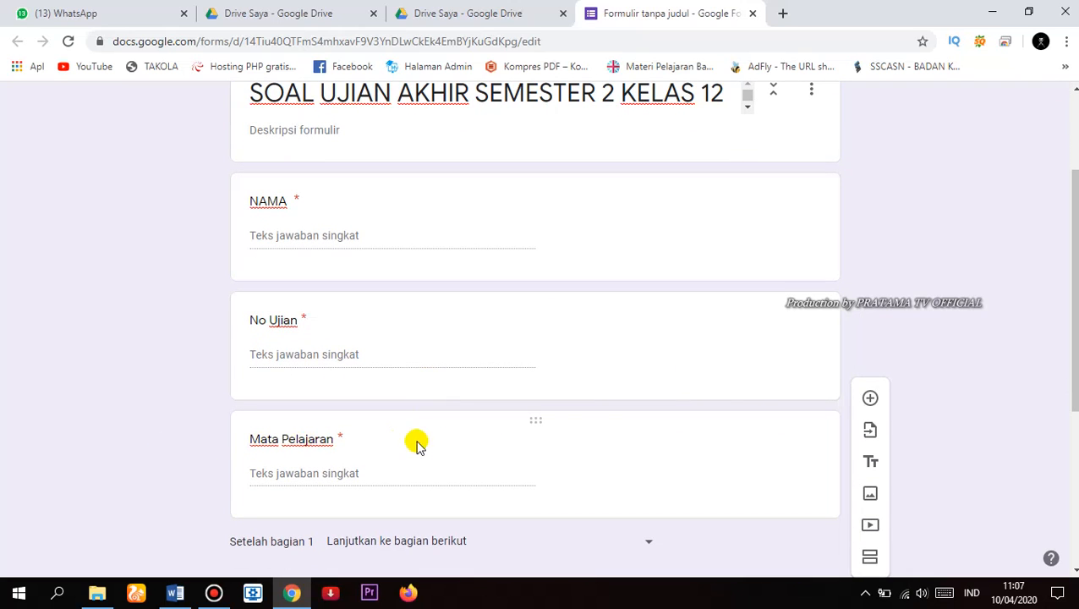
pyautogui.scroll(1, 554, 410)
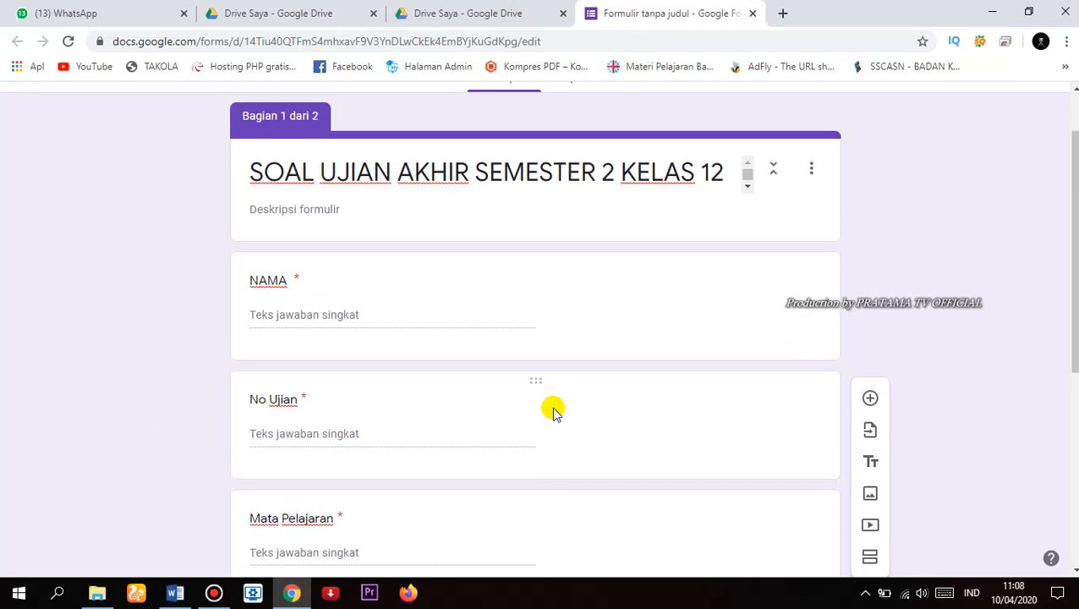
pyautogui.scroll(-5, 554, 410)
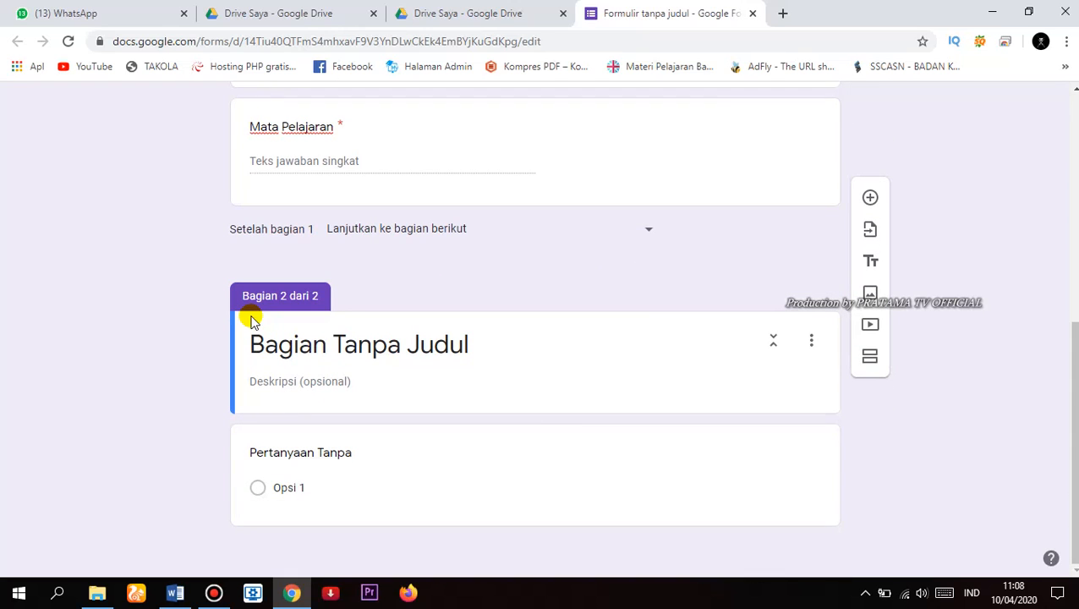
# Title the new section 'SOAL UJIAN' with description 'Jawablah dengan Benar'
pyautogui.click(369, 345)
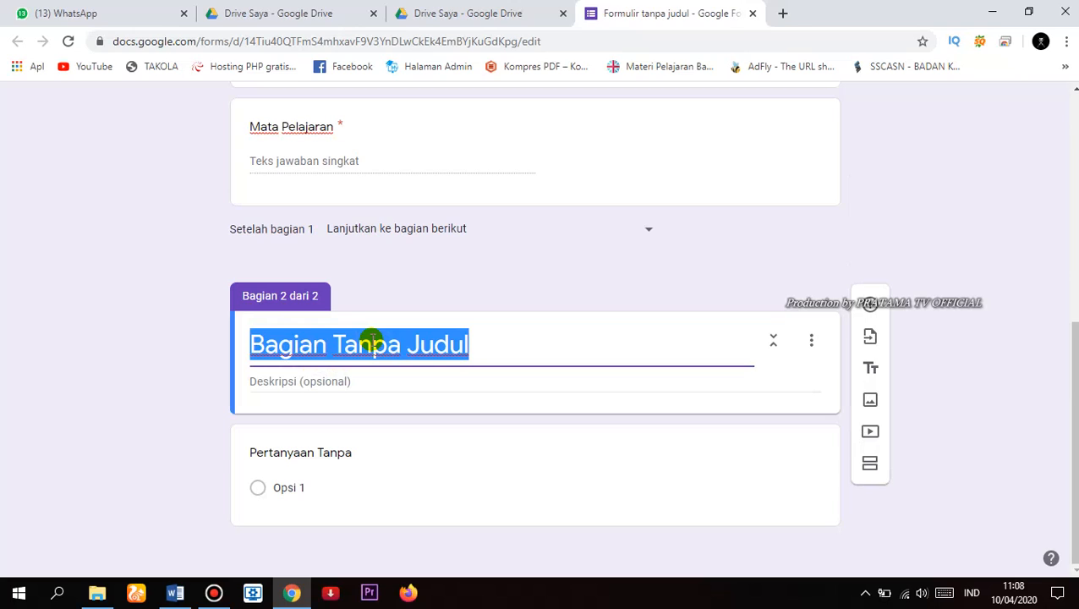
pyautogui.write('soa')
pyautogui.press('BackSpace')
pyautogui.press('BackSpace')
pyautogui.press('BackSpace')
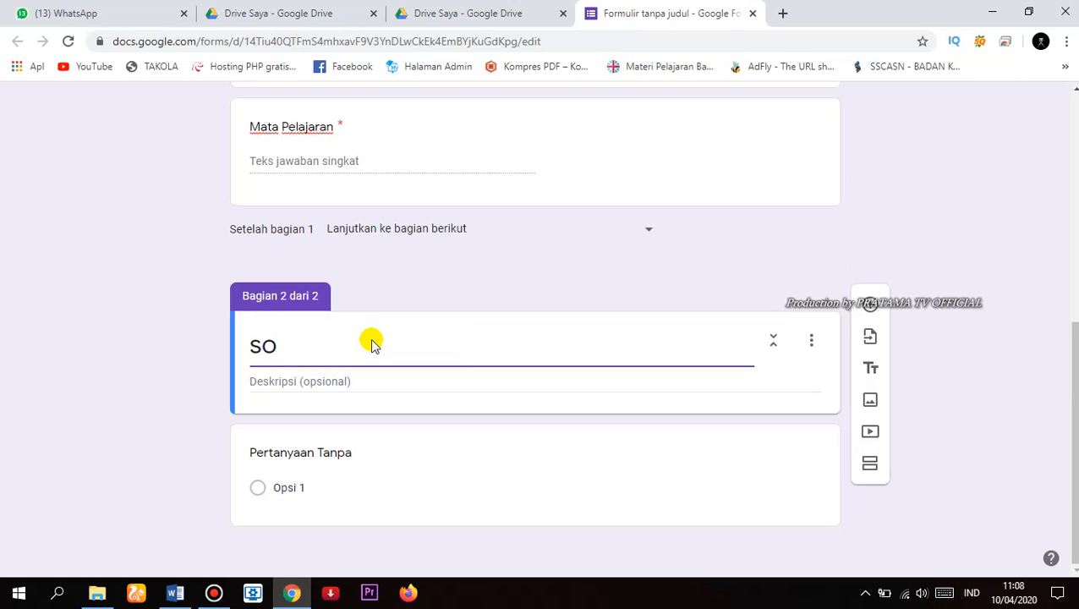
pyautogui.write('SOAL ')
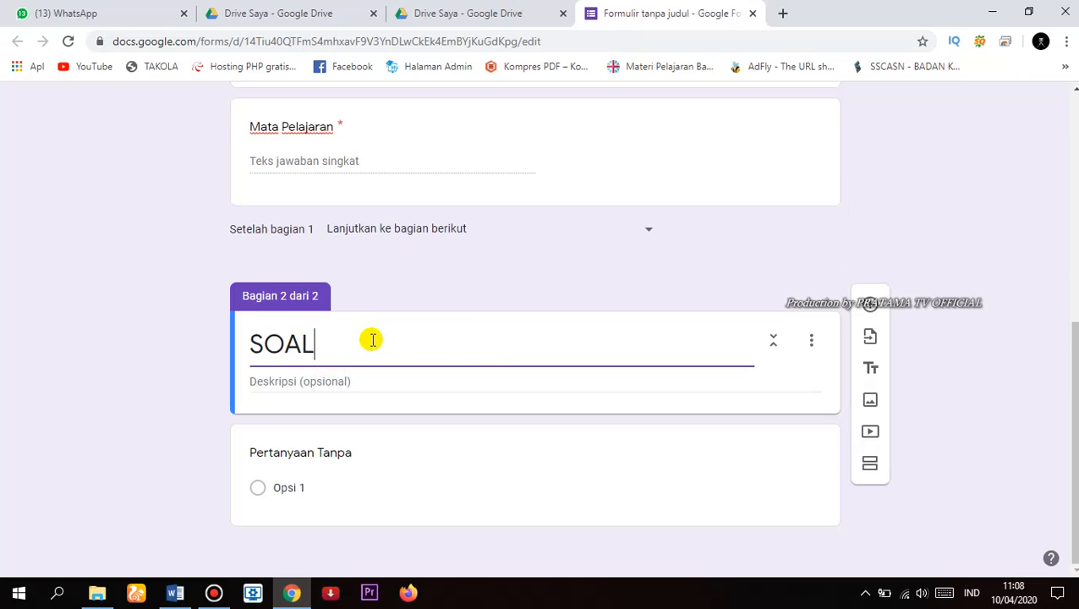
pyautogui.write('UJIAN')
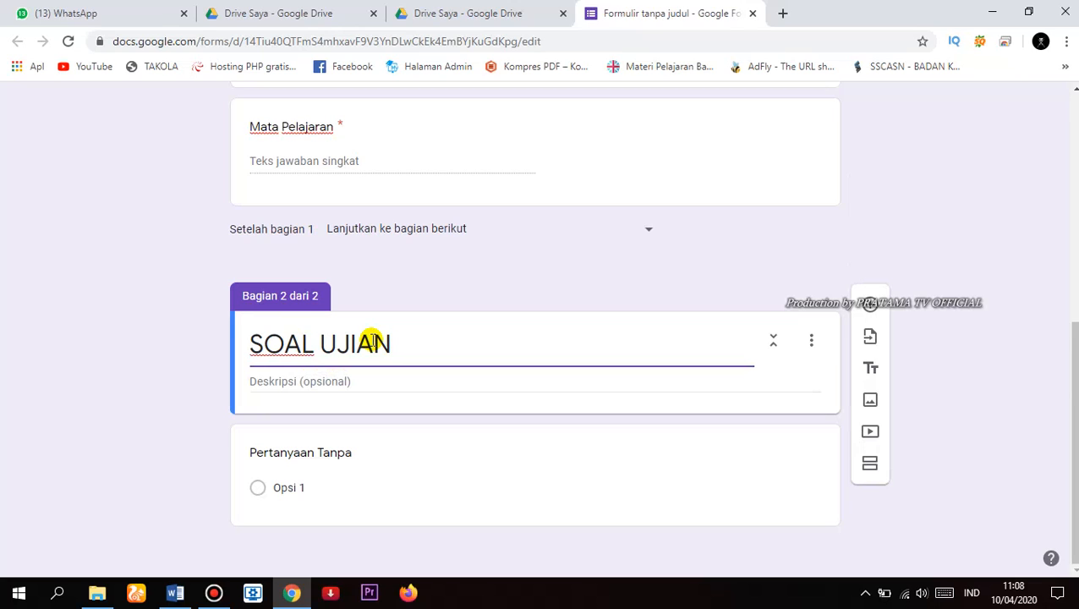
pyautogui.click(331, 381)
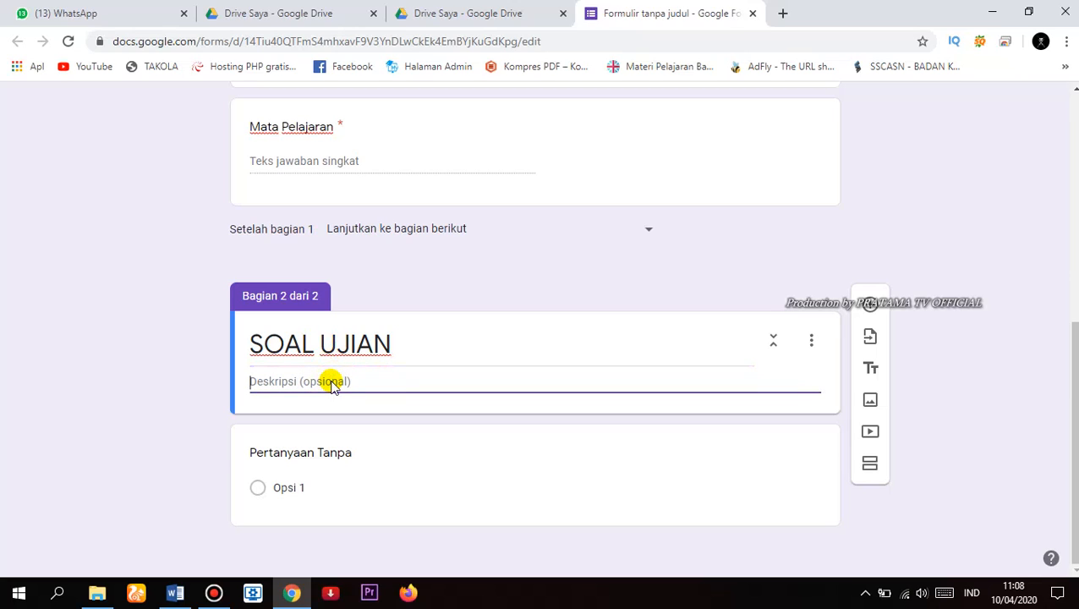
pyautogui.write('J')
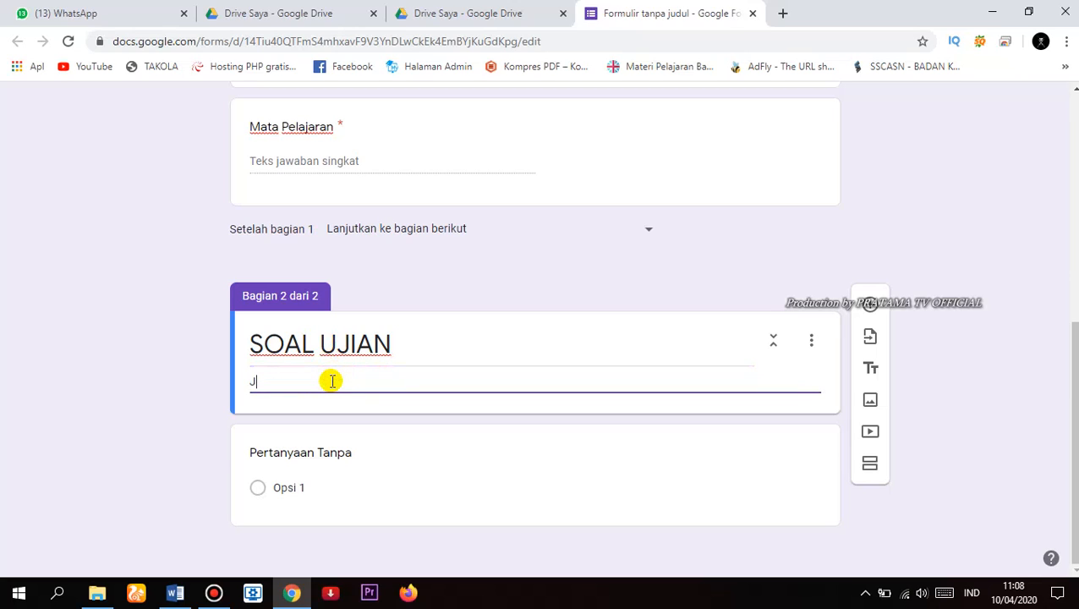
pyautogui.write('awablah ')
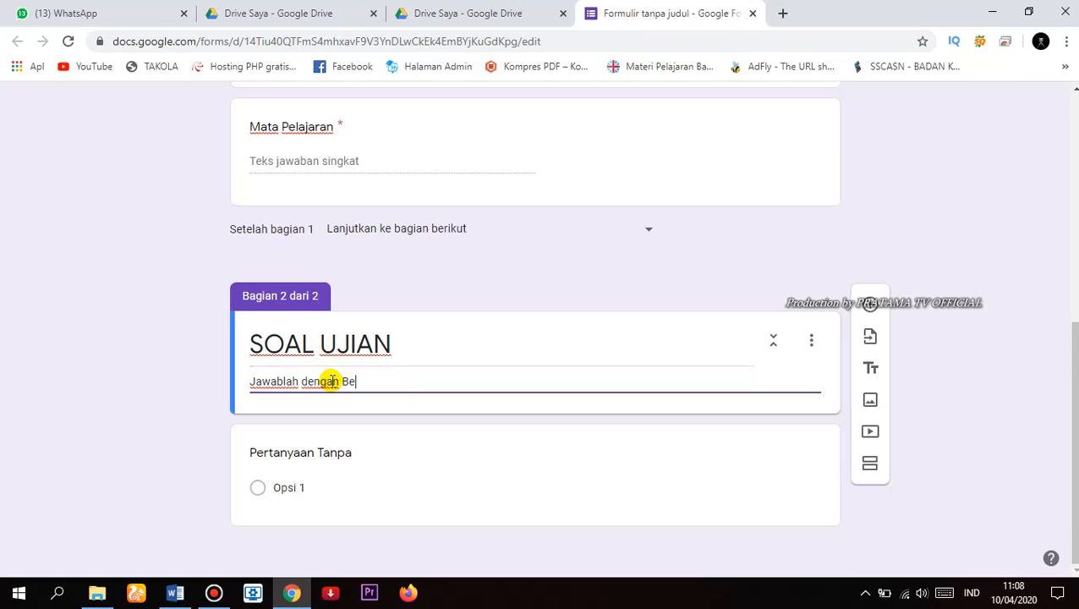
pyautogui.write('dengan Benar')
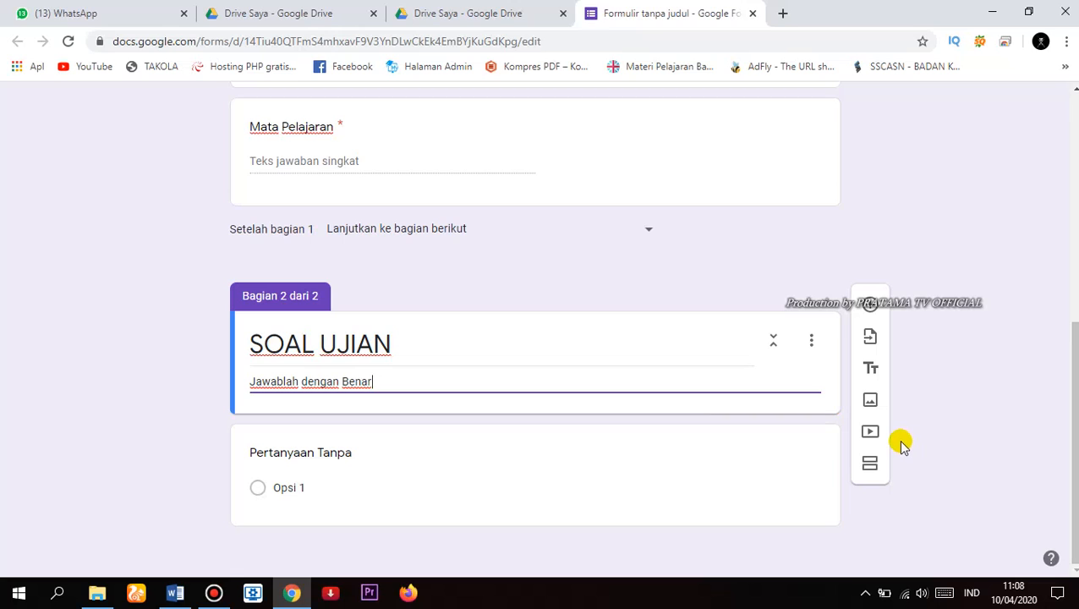
# Add a blank multiple-choice question to SOAL UJIAN and switch to the Word questions document
pyautogui.click(870, 302)
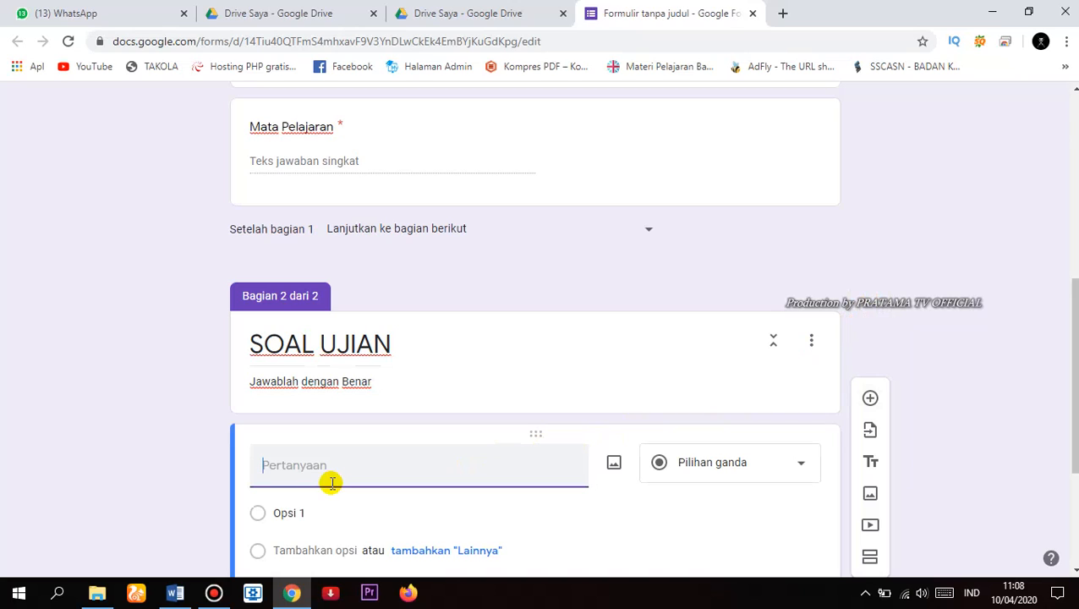
pyautogui.click(168, 597)
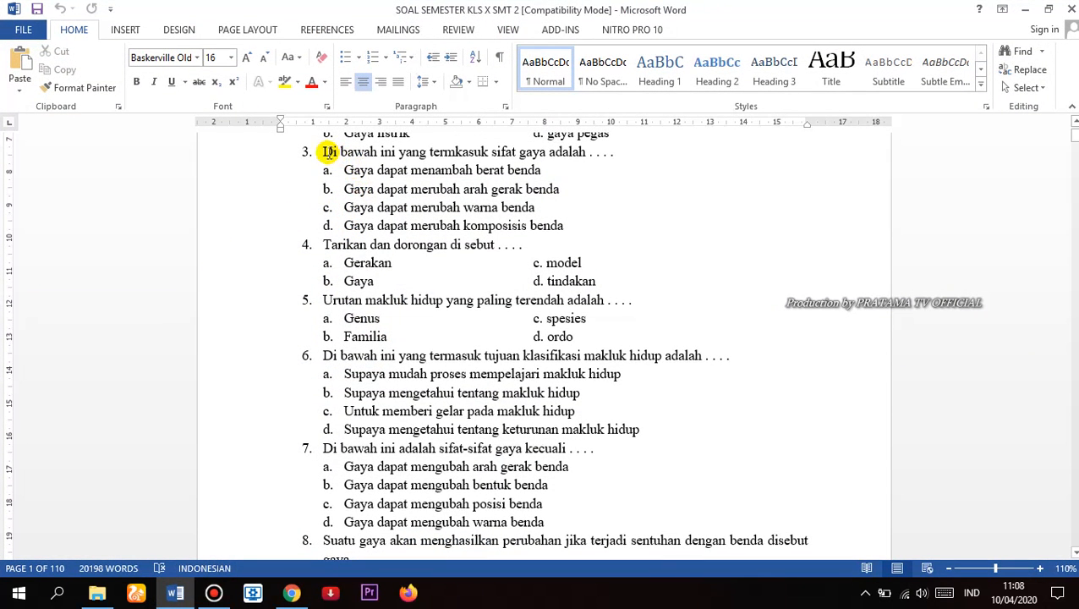
# Select question 3's text in Word and remove its numbering
pyautogui.moveTo(323, 151); pyautogui.dragTo(617, 158)
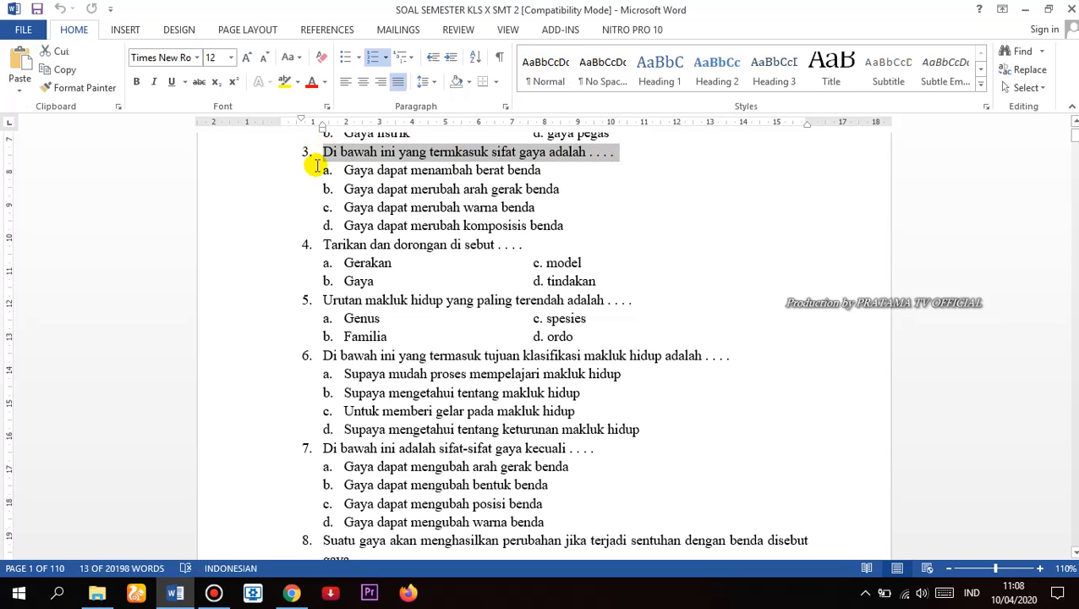
pyautogui.click(385, 58)
pyautogui.click(390, 116)
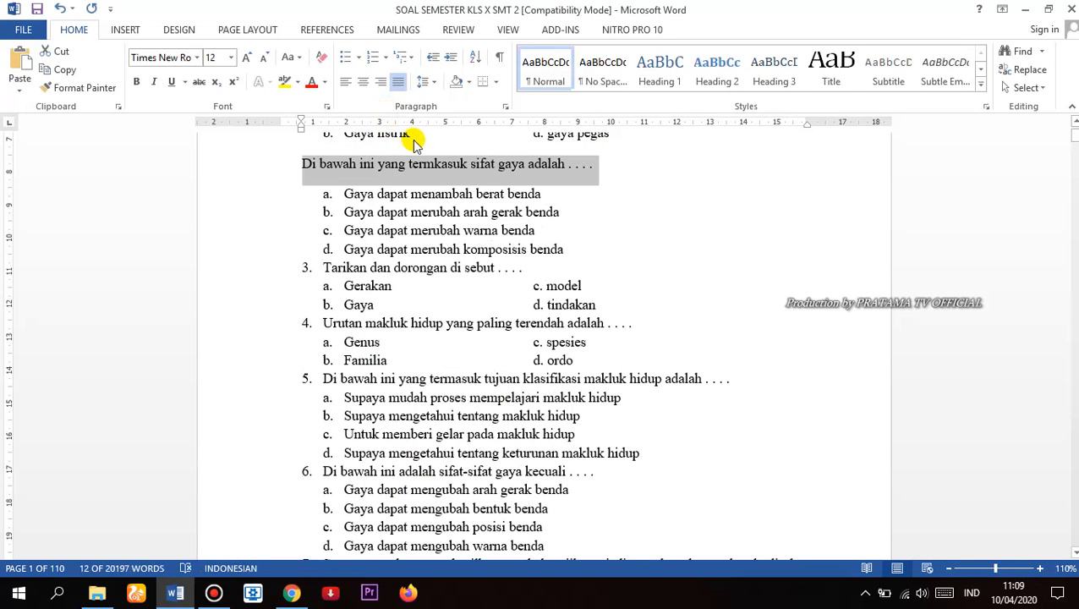
# Copy 'Di bawah ini yang termkasuk sifat gaya adalah . . . .' and return to the form
pyautogui.rightClick(422, 163)
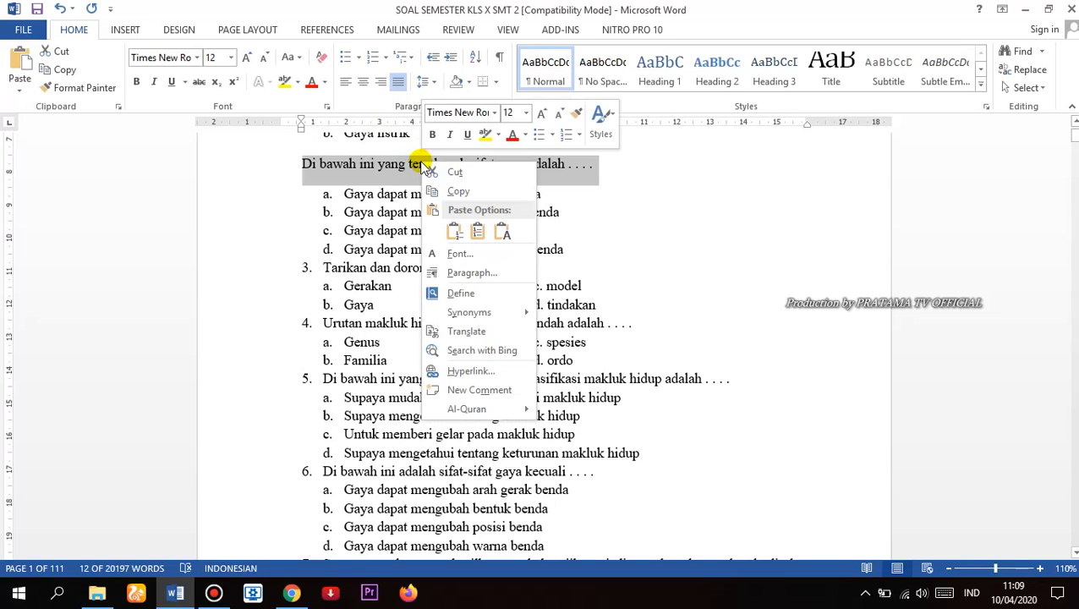
pyautogui.click(454, 188)
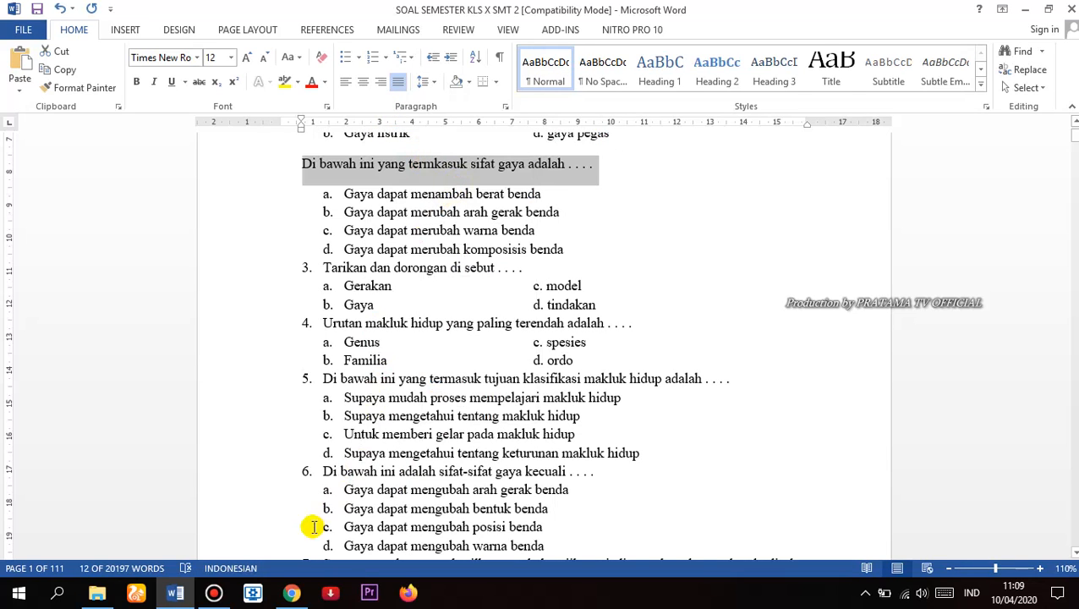
pyautogui.click(290, 594)
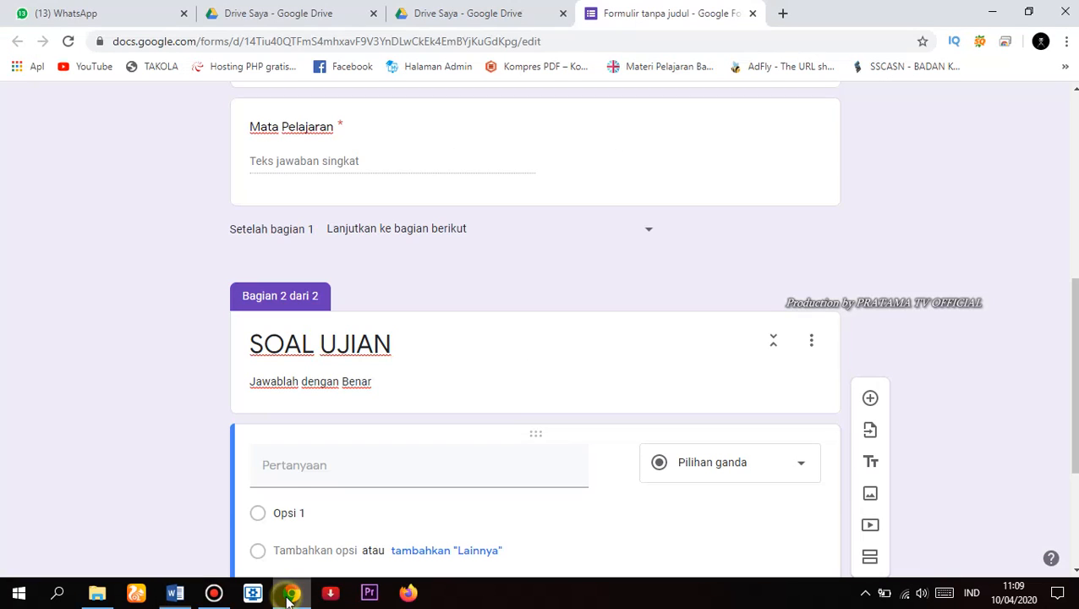
# Paste the sifat gaya sentence as the question text, then return to Word
pyautogui.rightClick(302, 474)
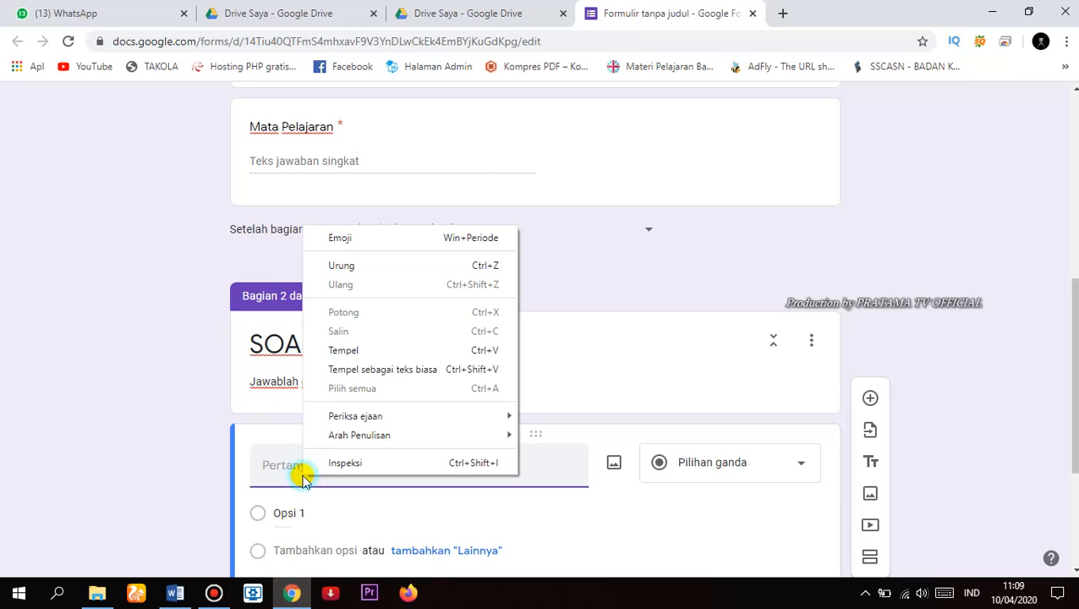
pyautogui.click(336, 352)
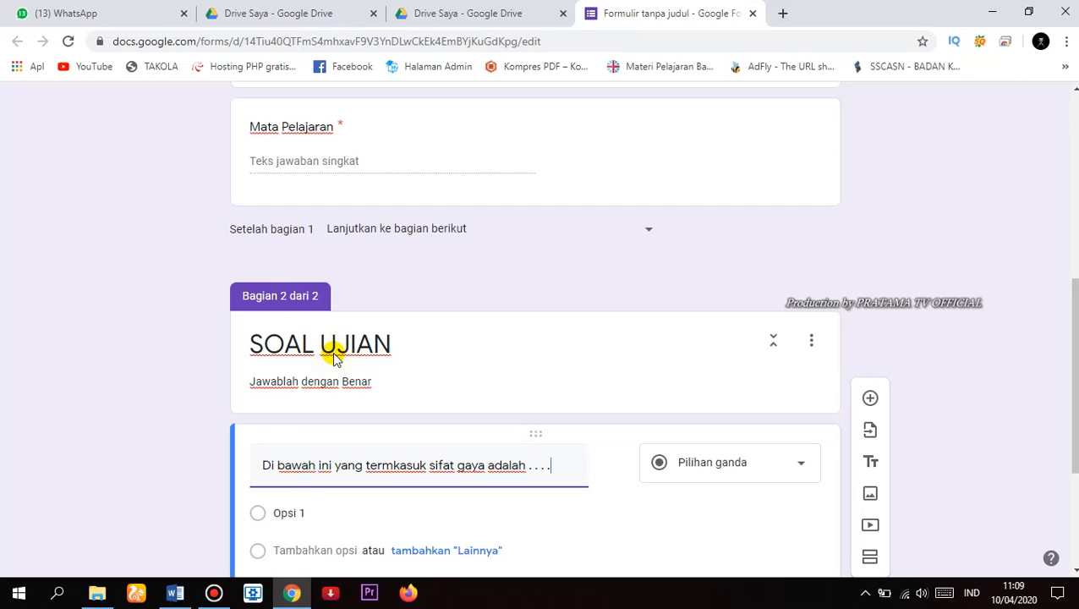
pyautogui.scroll(-1, 354, 477)
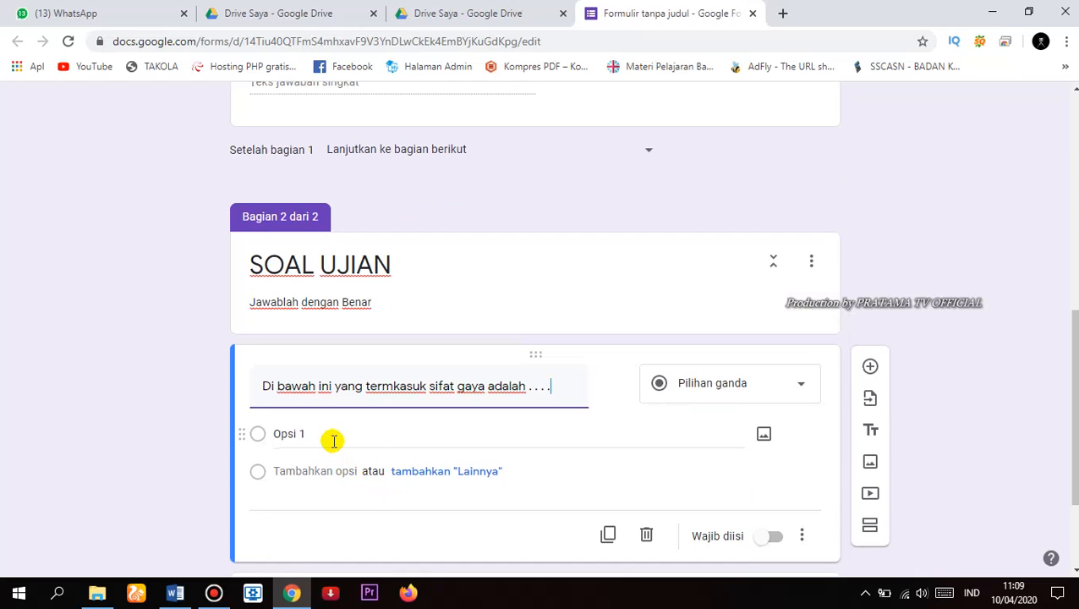
pyautogui.click(175, 592)
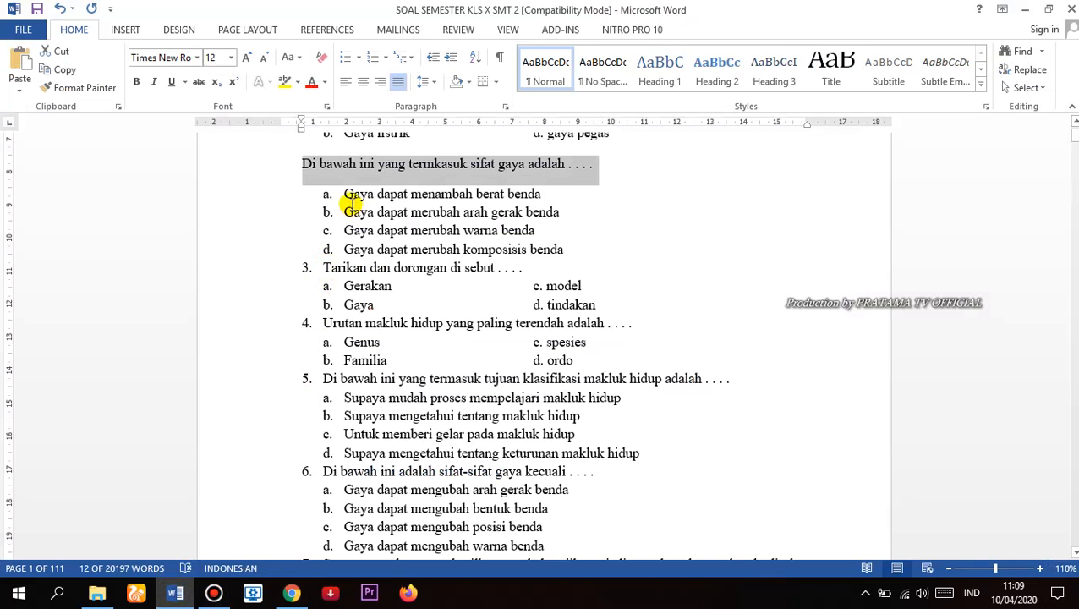
# Strip the a–d lettering from the four sifat gaya answer options in Word, then select the form's Opsi 1 field
pyautogui.moveTo(344, 191); pyautogui.dragTo(558, 248)
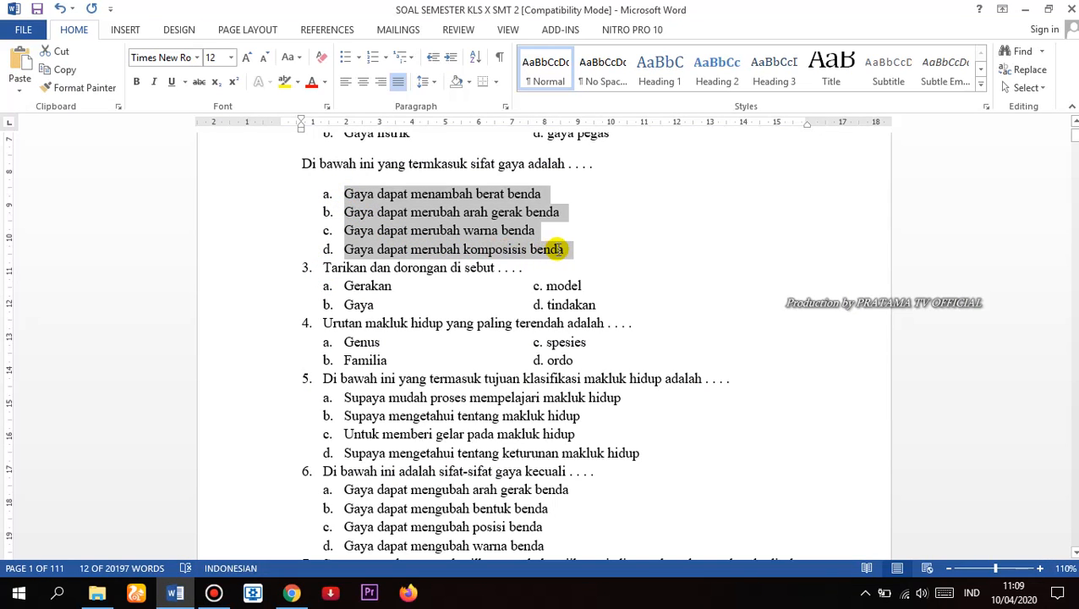
pyautogui.click(373, 57)
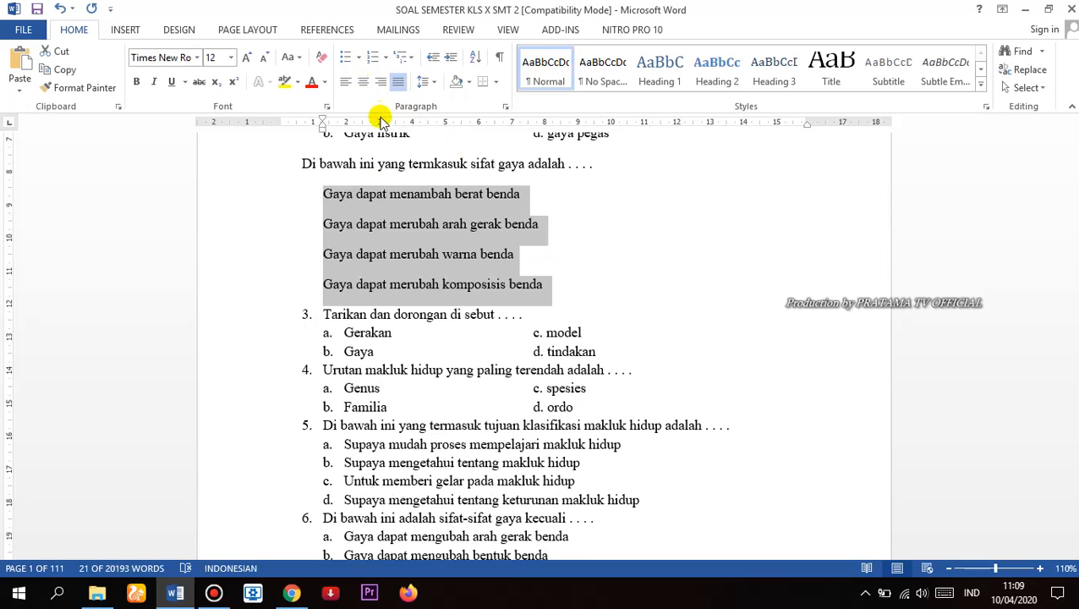
pyautogui.click(291, 593)
pyautogui.click(281, 435)
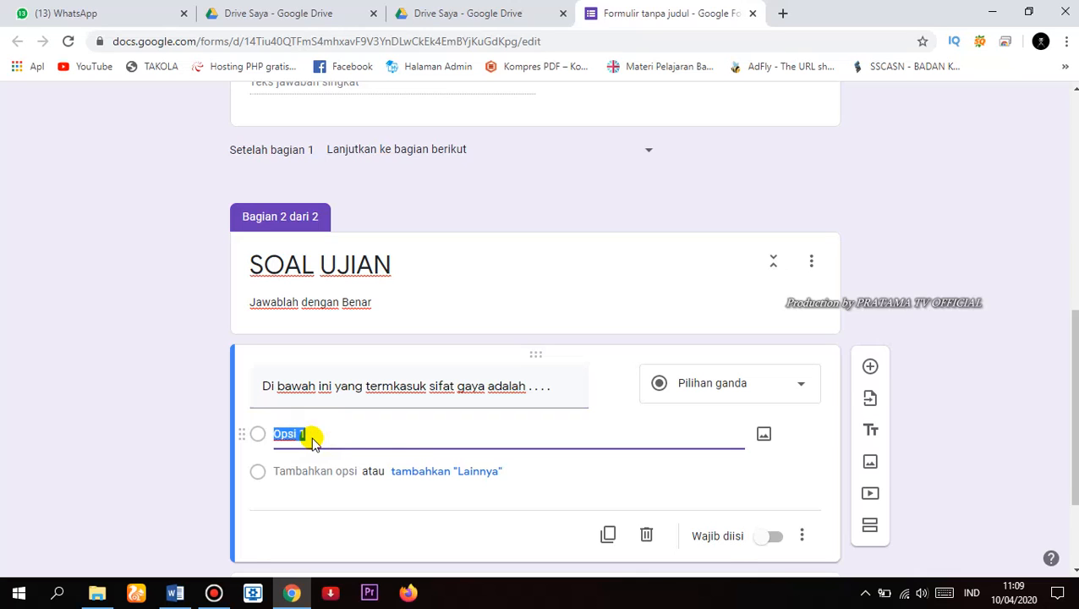
# Paste the four sifat gaya options, mark the question Wajib diisi, and add a blank question
pyautogui.hotkey('ctrl', 'v')
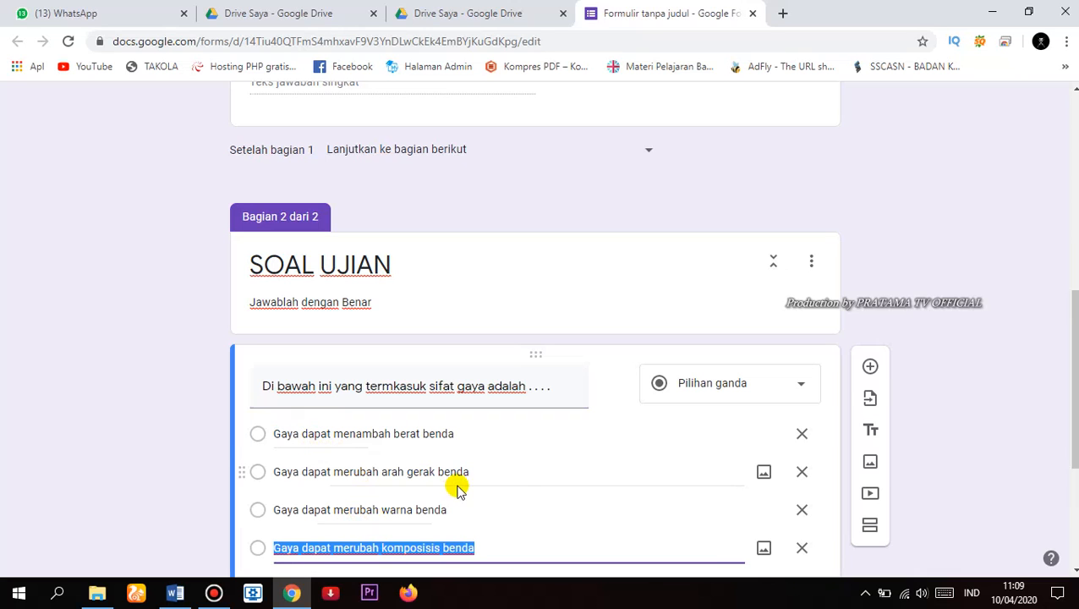
pyautogui.scroll(-2, 525, 465)
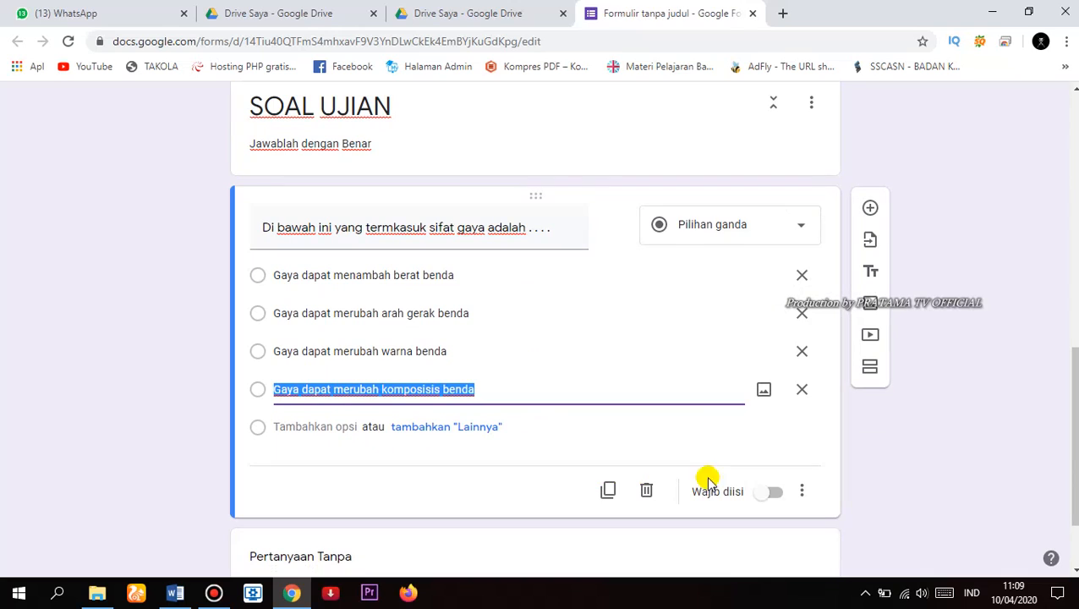
pyautogui.click(775, 495)
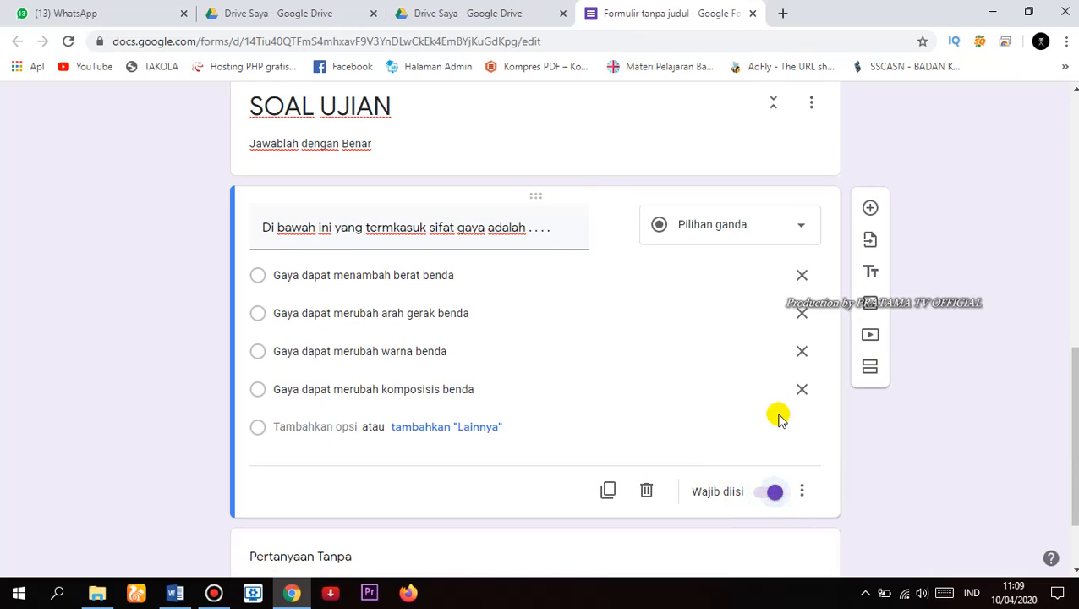
pyautogui.click(871, 209)
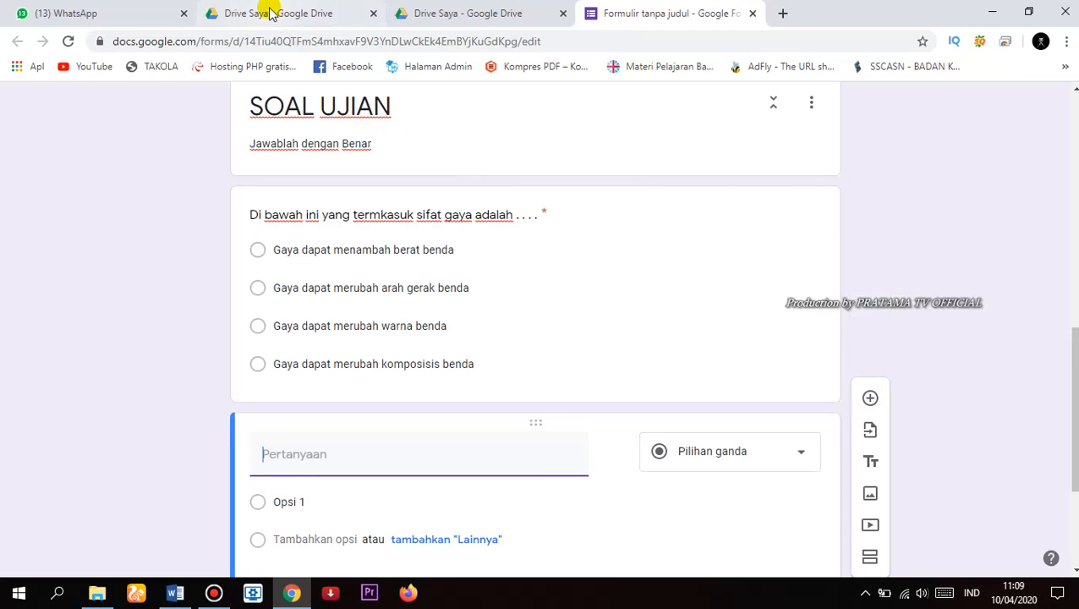
pyautogui.click(175, 593)
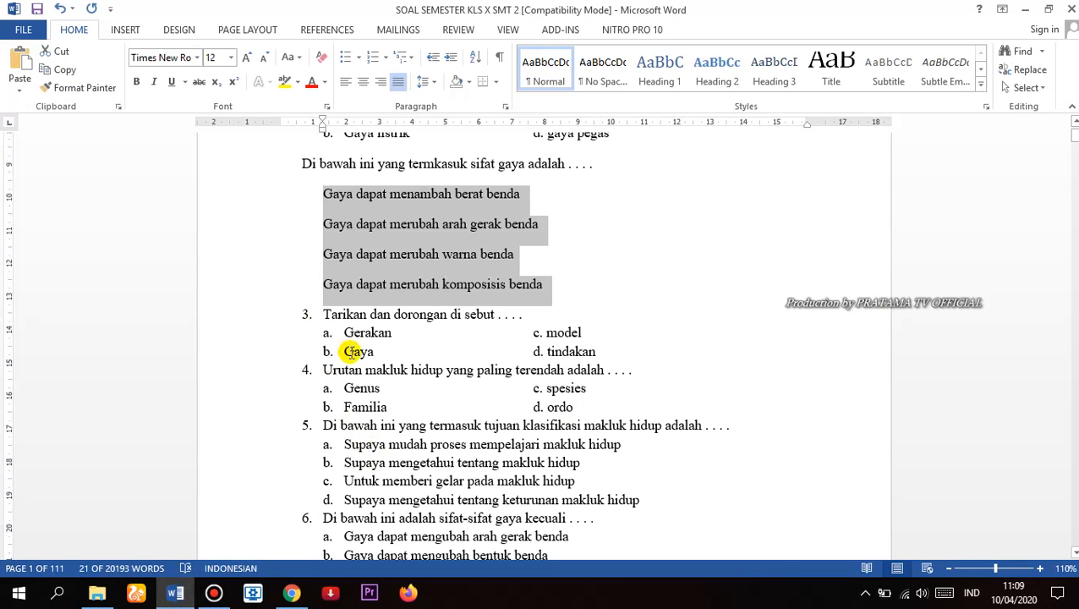
# Paste question 5's sentence into the new question, then undo it because '5.' came along
pyautogui.scroll(-1, 353, 351)
pyautogui.click(325, 383)
pyautogui.moveTo(326, 383); pyautogui.dragTo(752, 390)
pyautogui.hotkey('ctrl', 'c')
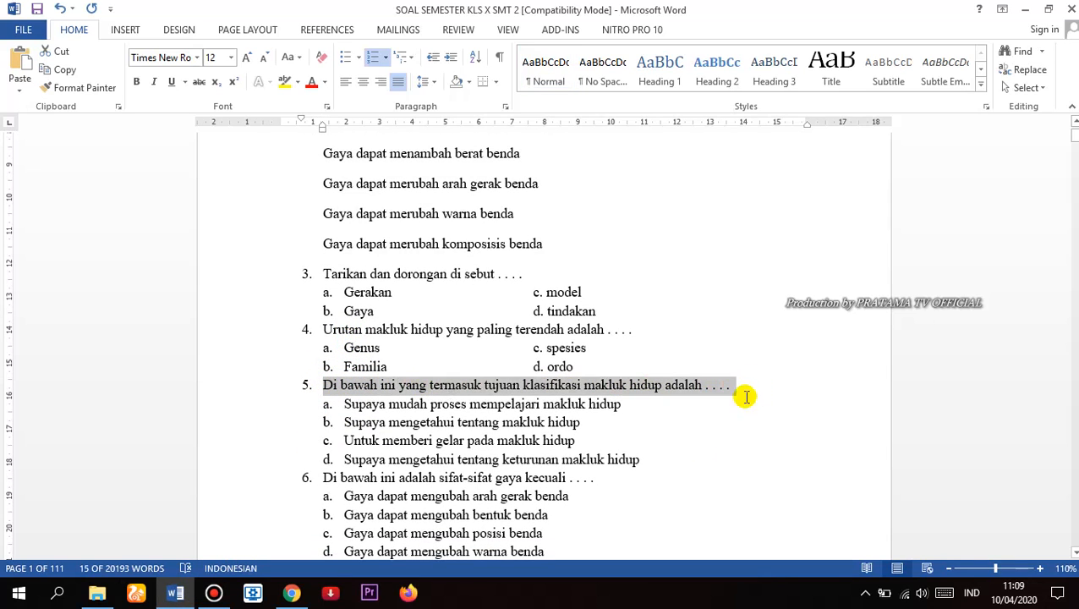
pyautogui.click(291, 593)
pyautogui.click(294, 455)
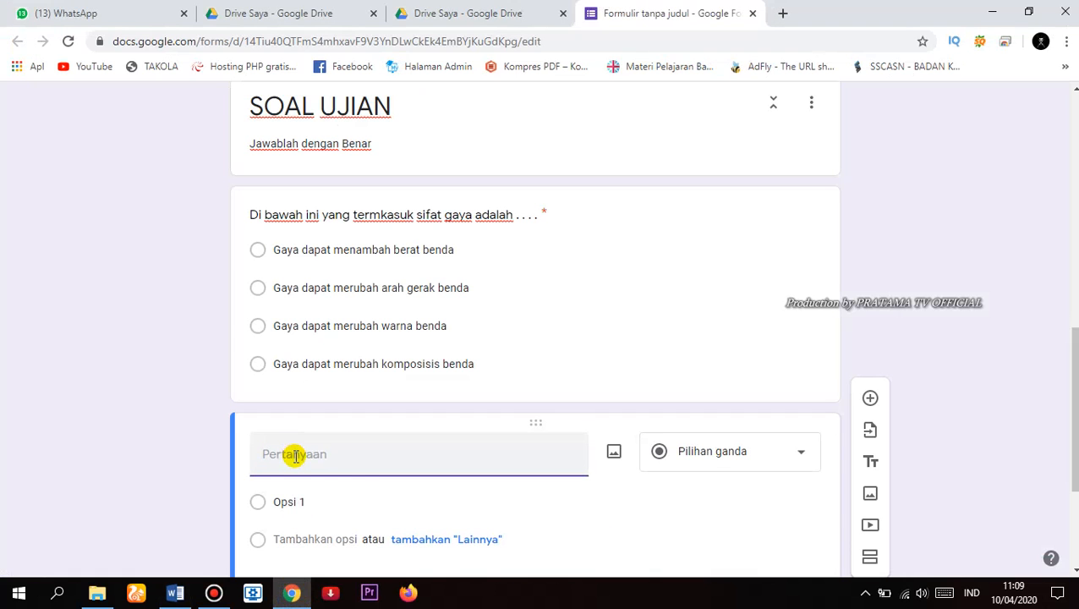
pyautogui.hotkey('ctrl', 'v')
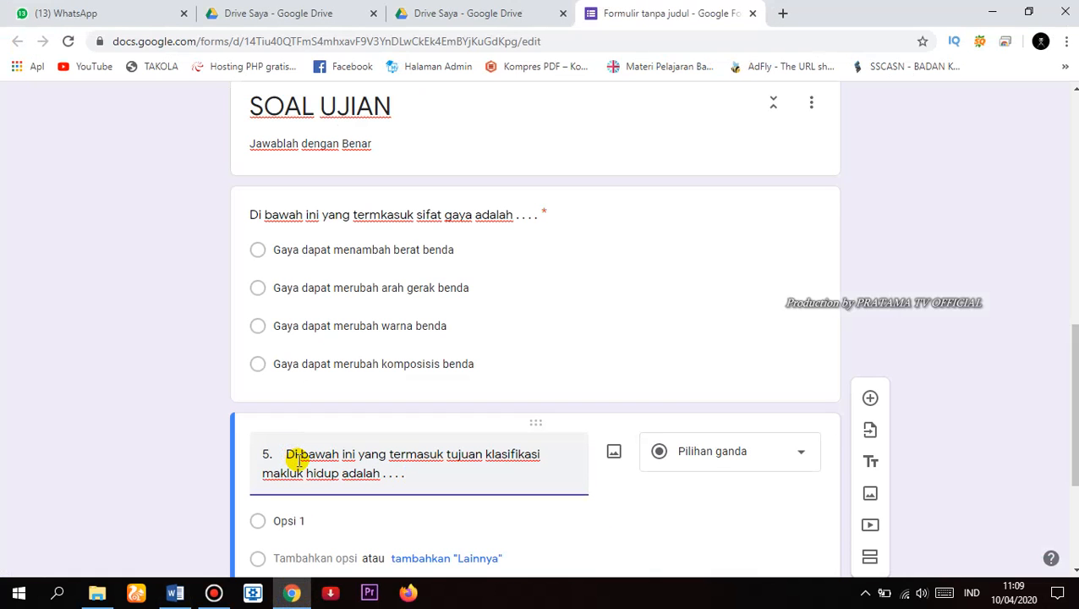
pyautogui.hotkey('ctrl', 'z')
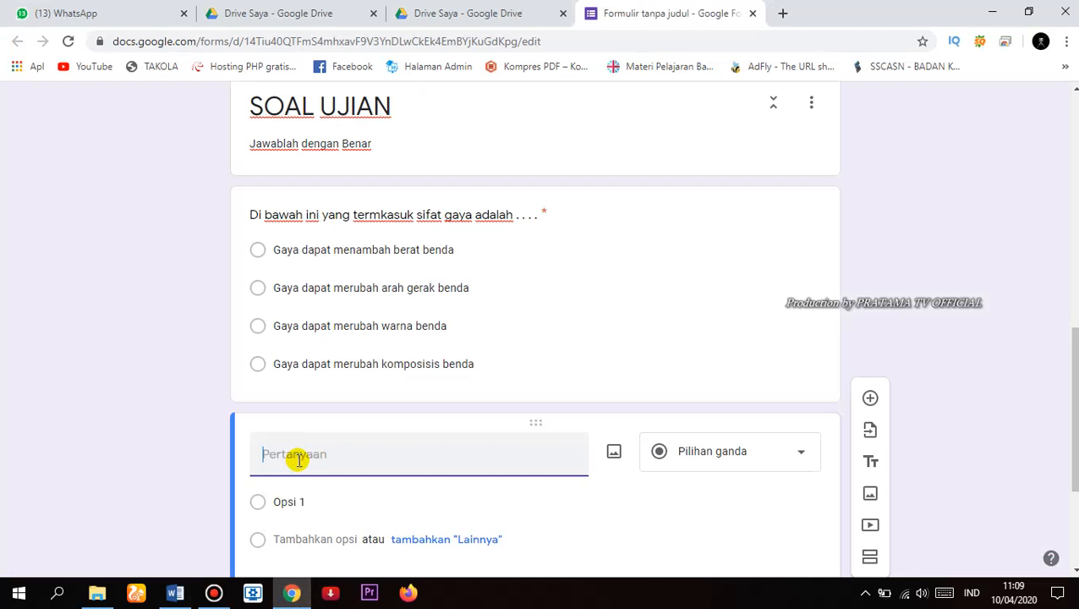
pyautogui.click(179, 594)
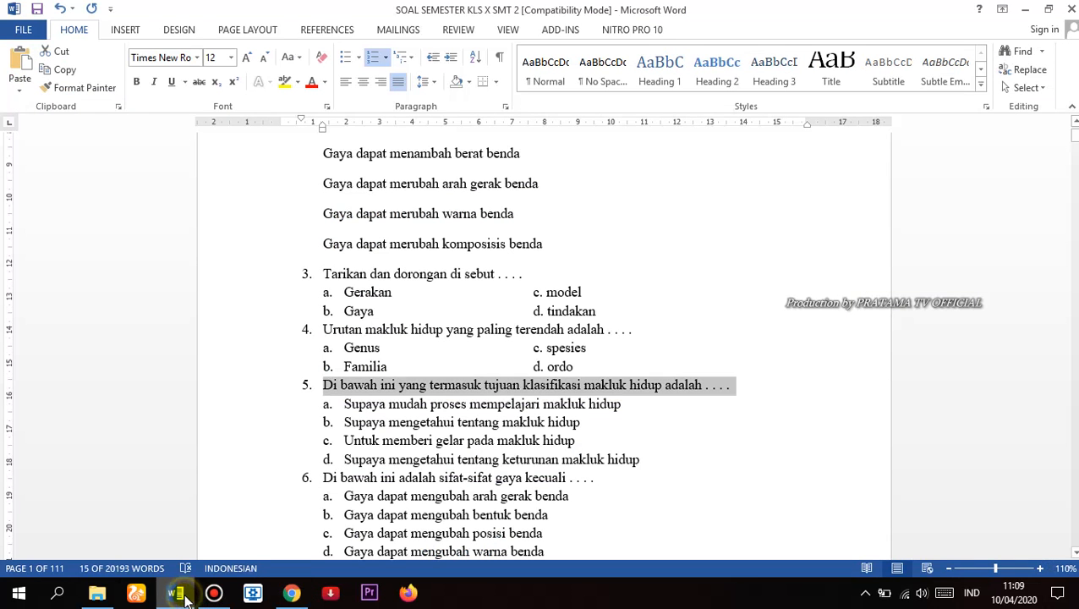
# Paste question 5's sentence, without its number, as the tujuan klasifikasi makluk hidup question
pyautogui.click(373, 61)
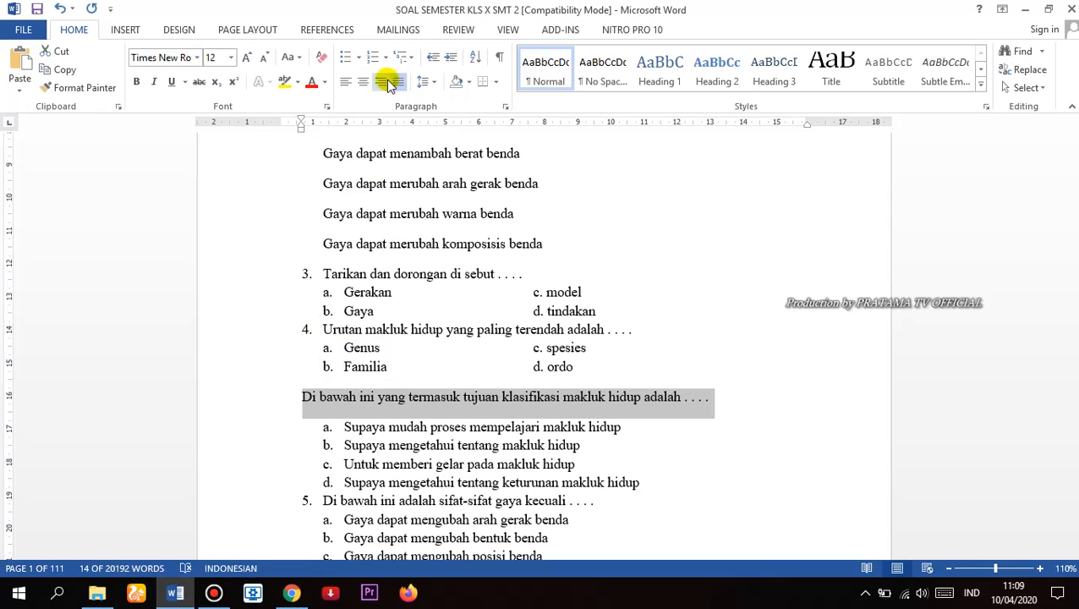
pyautogui.click(291, 593)
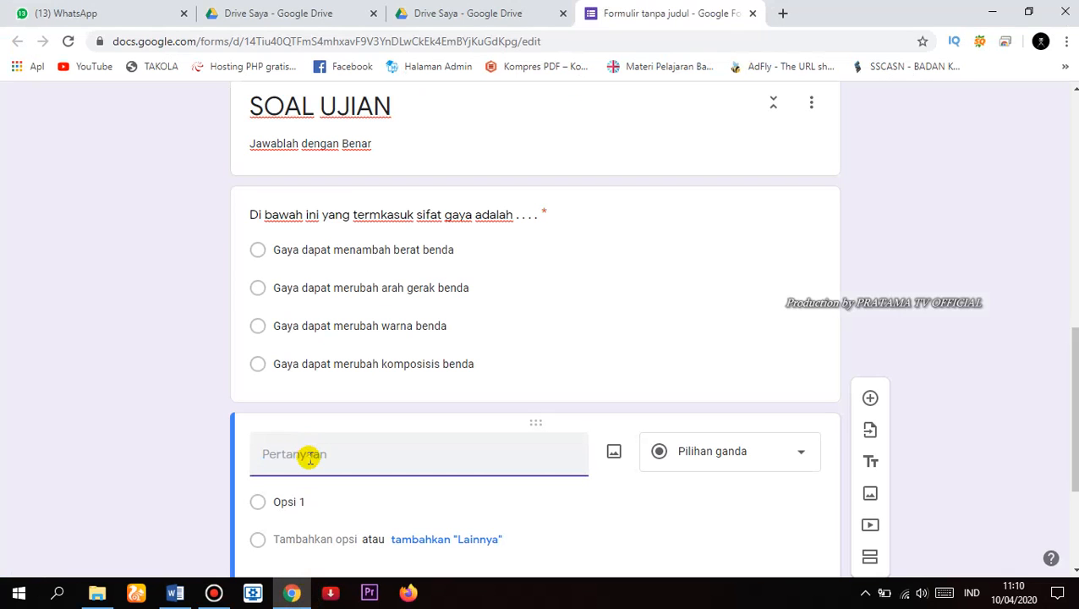
pyautogui.hotkey('ctrl', 'v')
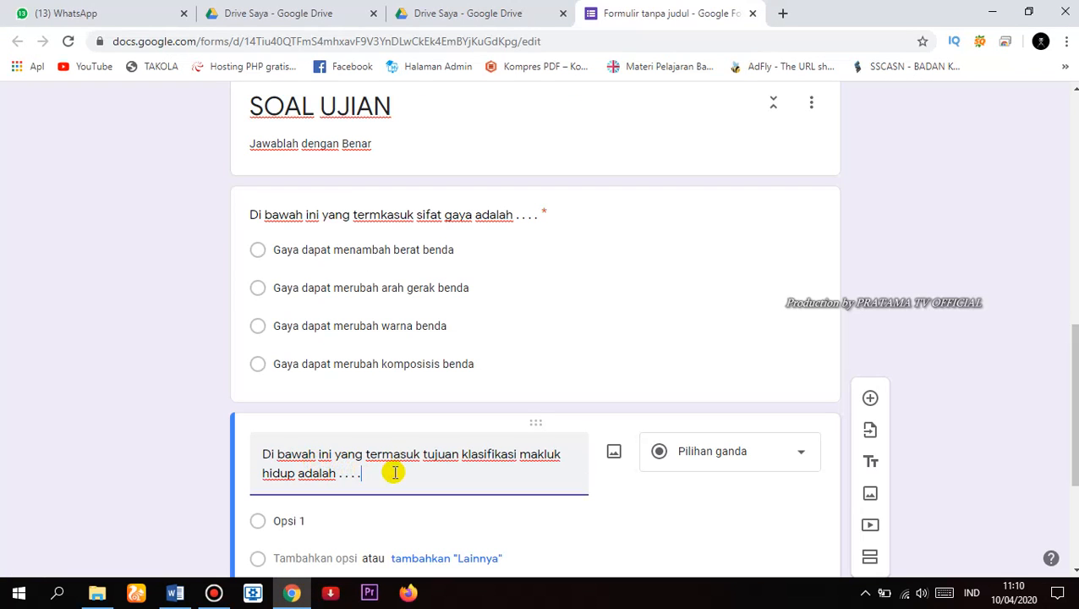
pyautogui.scroll(-1, 393, 472)
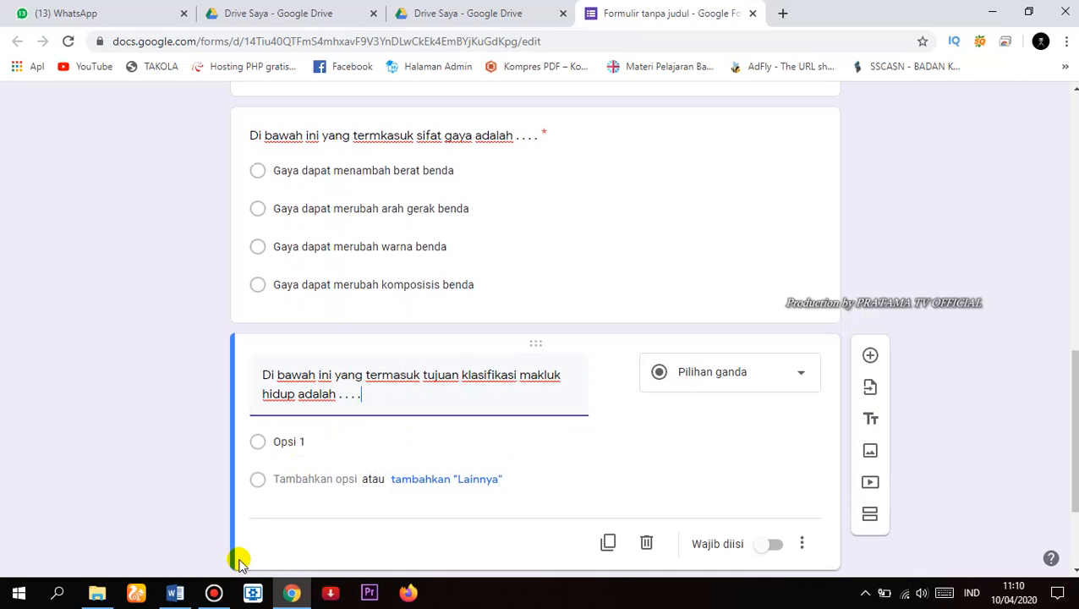
pyautogui.click(175, 592)
# Paste the four unlettered answer options into the classification question
pyautogui.moveTo(345, 428); pyautogui.dragTo(657, 488)
pyautogui.hotkey('ctrl', 'c')
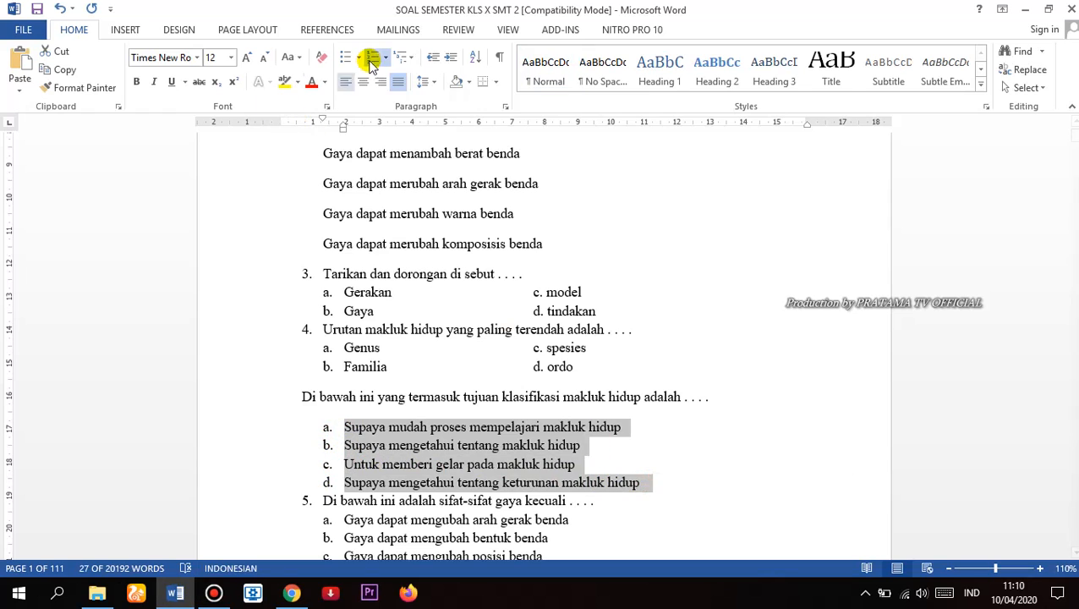
pyautogui.click(373, 61)
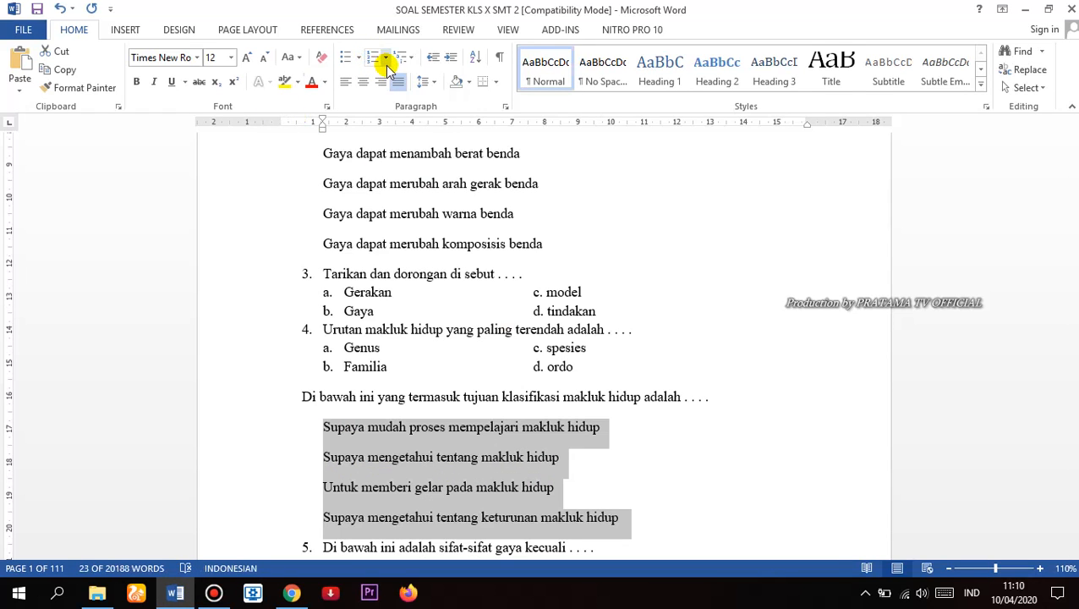
pyautogui.click(291, 592)
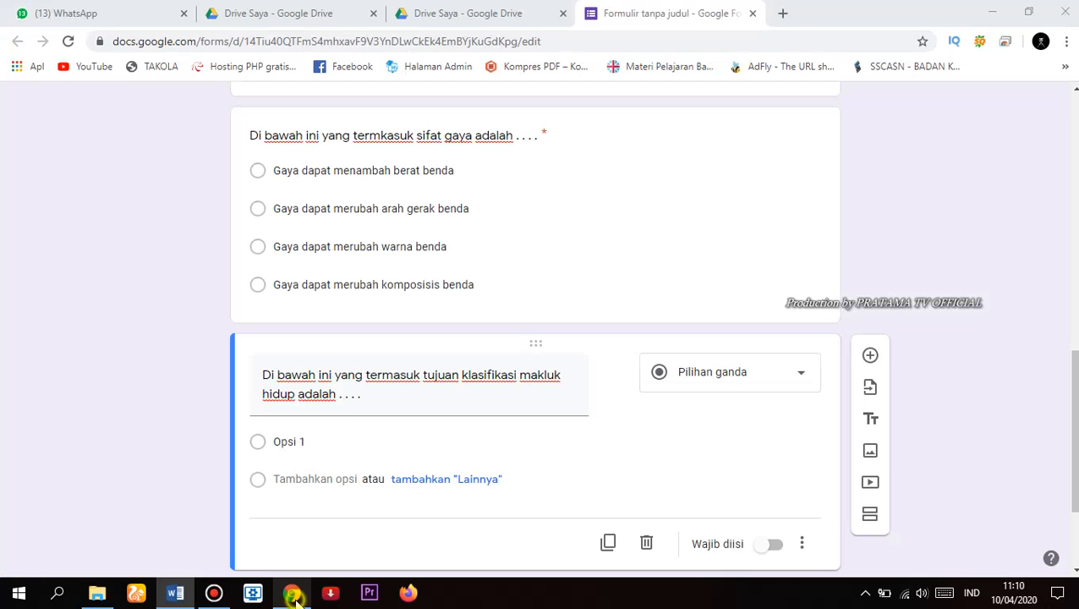
pyautogui.click(322, 445)
pyautogui.click(326, 446)
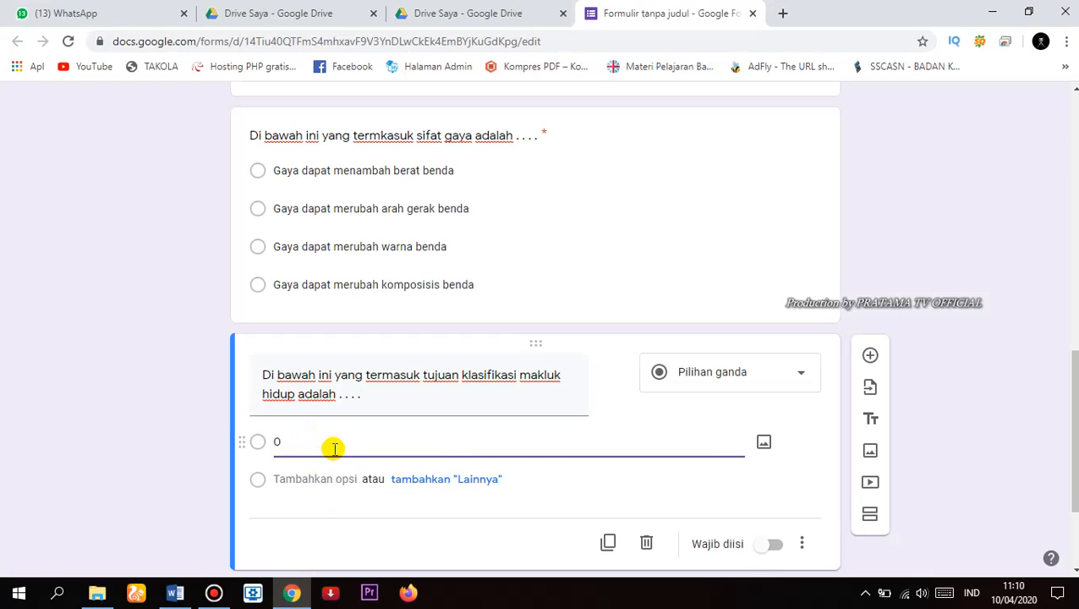
pyautogui.hotkey('ctrl', 'v')
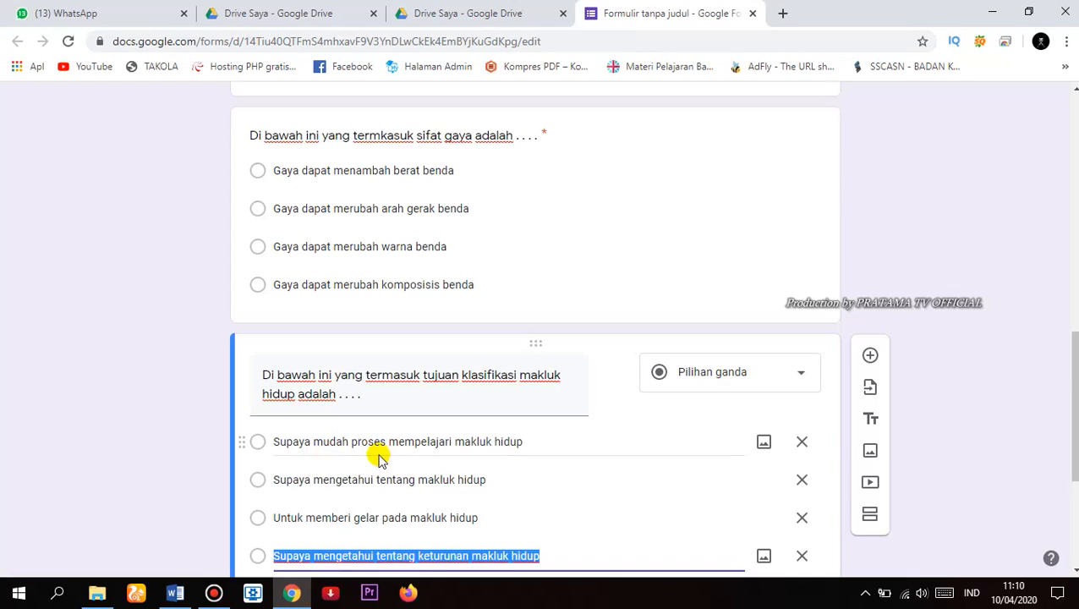
# Make the classification question required and add a new blank question below it
pyautogui.click(772, 502)
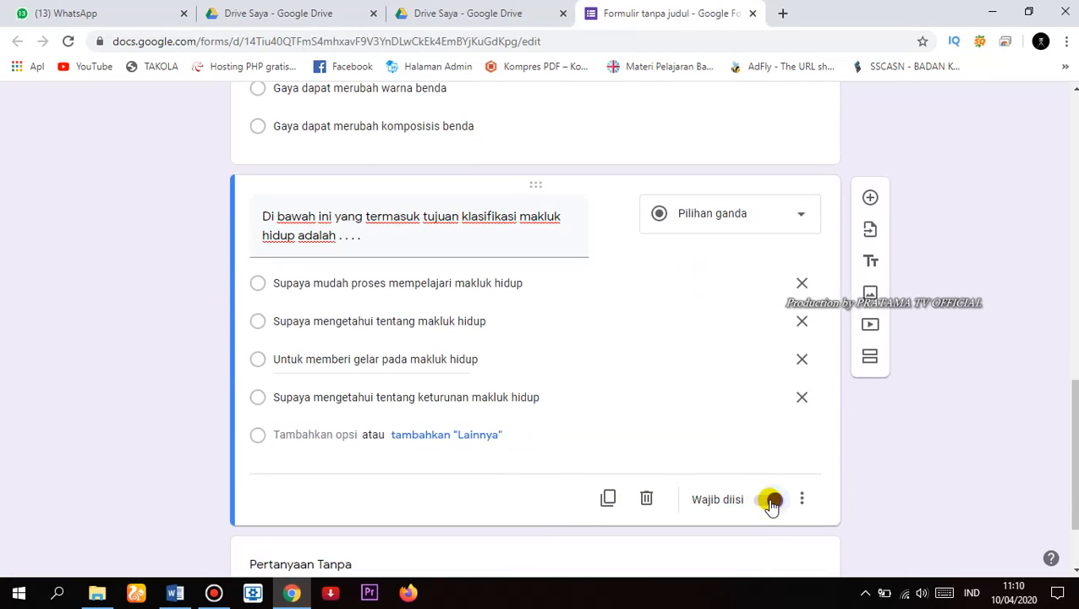
pyautogui.scroll(-2, 592, 507)
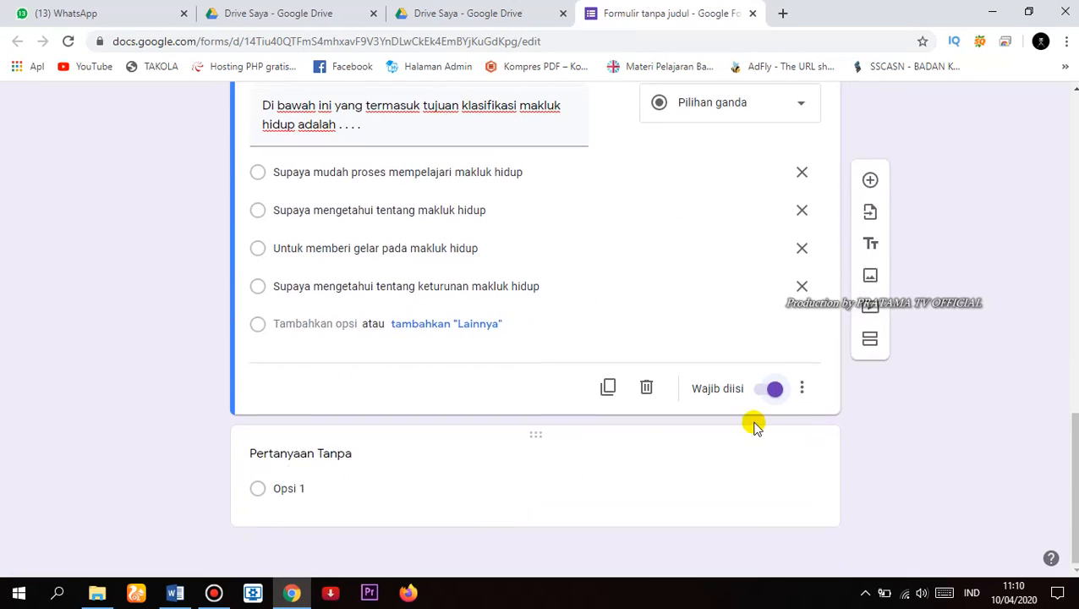
pyautogui.scroll(3, 829, 421)
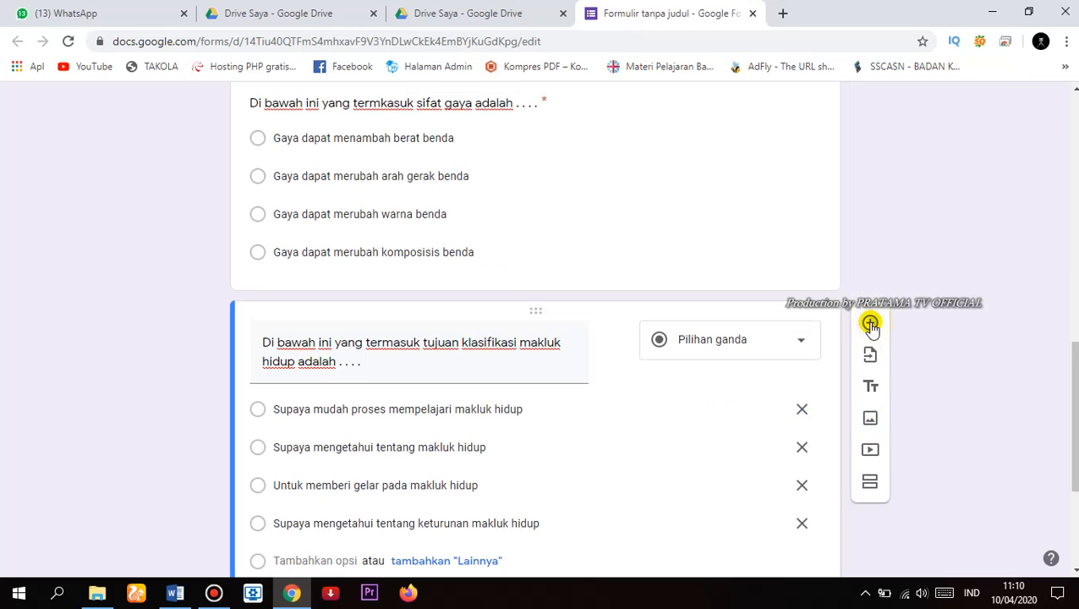
pyautogui.click(871, 324)
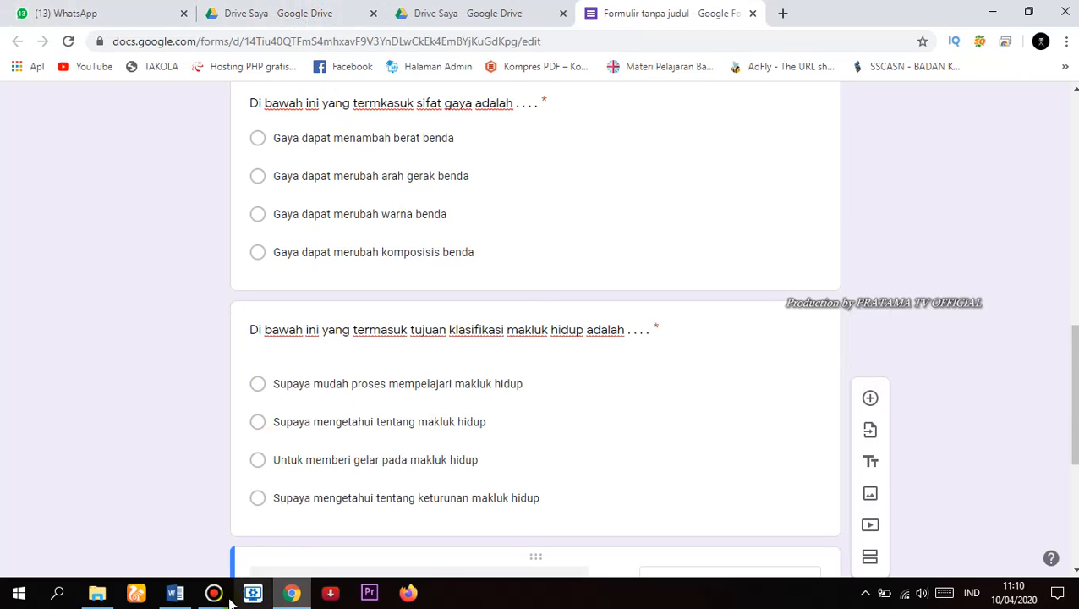
# Paste the unnumbered sifat-sifat gaya kecuali prompt as the new question's title
pyautogui.click(175, 593)
pyautogui.scroll(-3, 434, 464)
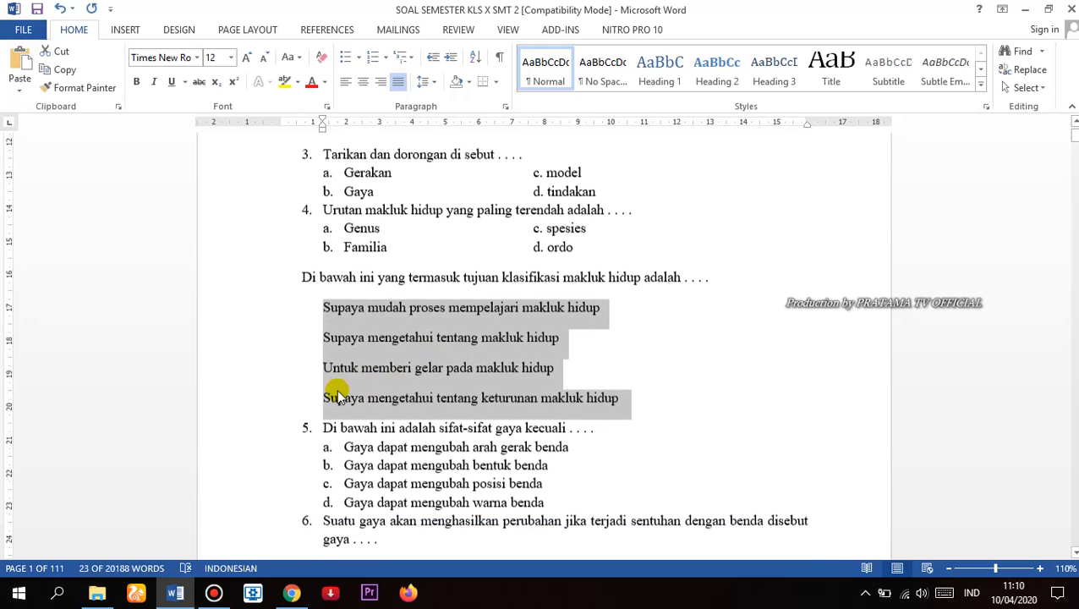
pyautogui.moveTo(324, 427); pyautogui.dragTo(615, 433)
pyautogui.hotkey('ctrl', 'c')
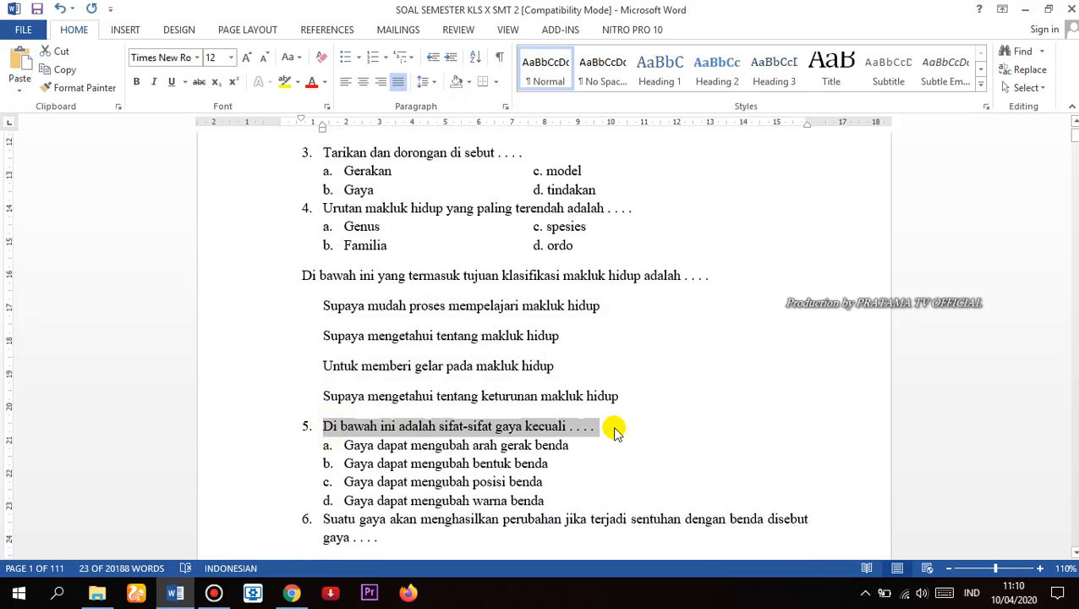
pyautogui.click(378, 63)
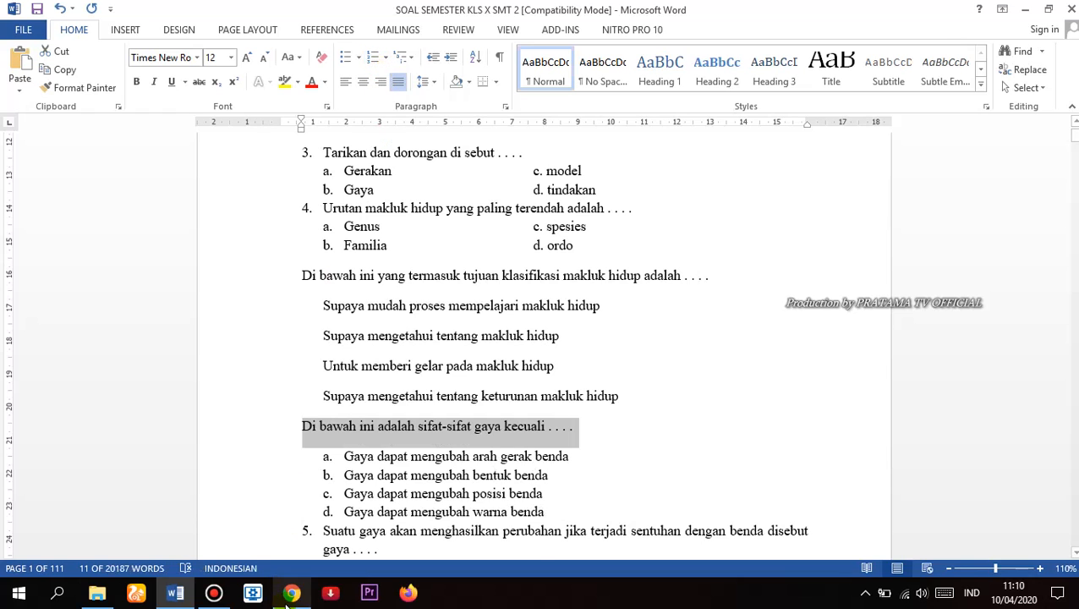
pyautogui.click(291, 592)
pyautogui.scroll(-3, 352, 487)
pyautogui.click(320, 370)
pyautogui.hotkey('ctrl', 'v')
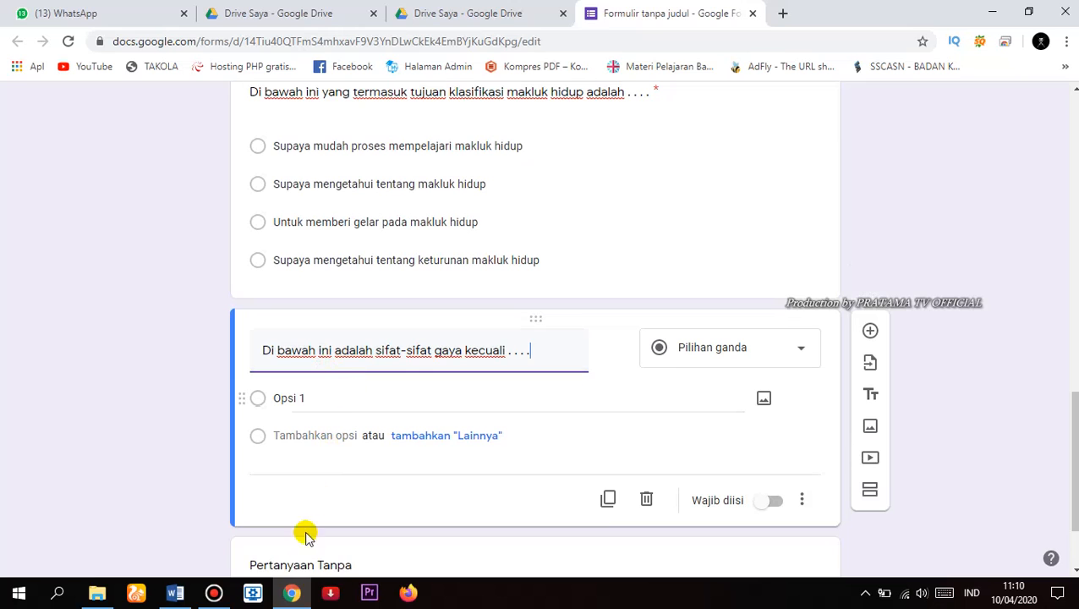
# Add the four unlettered Gaya dapat mengubah options and make the question required
pyautogui.click(175, 593)
pyautogui.moveTo(344, 457); pyautogui.dragTo(574, 515)
pyautogui.hotkey('ctrl', 'c')
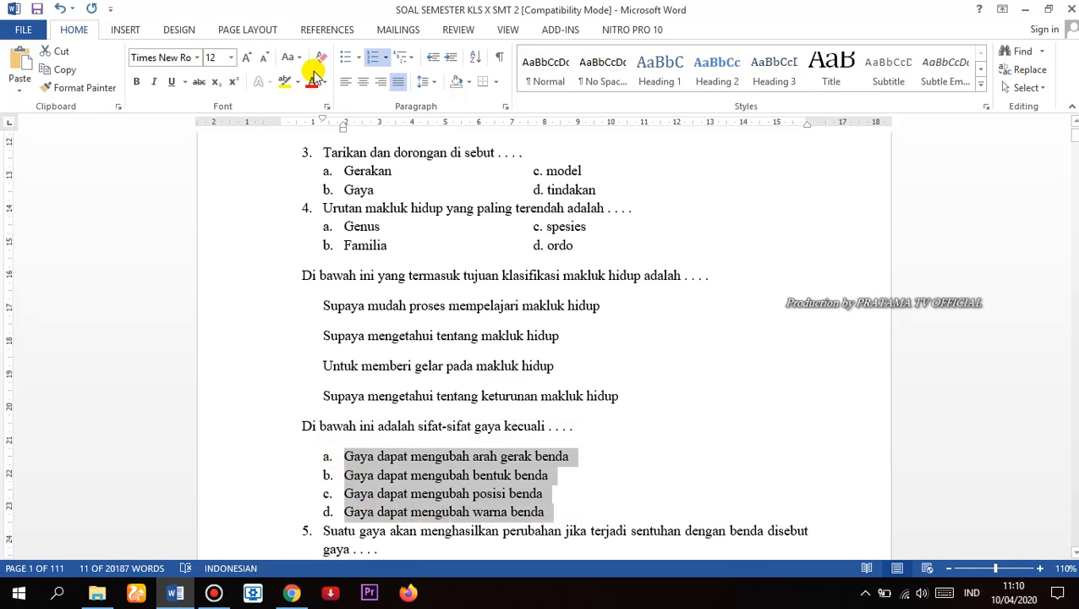
pyautogui.click(373, 60)
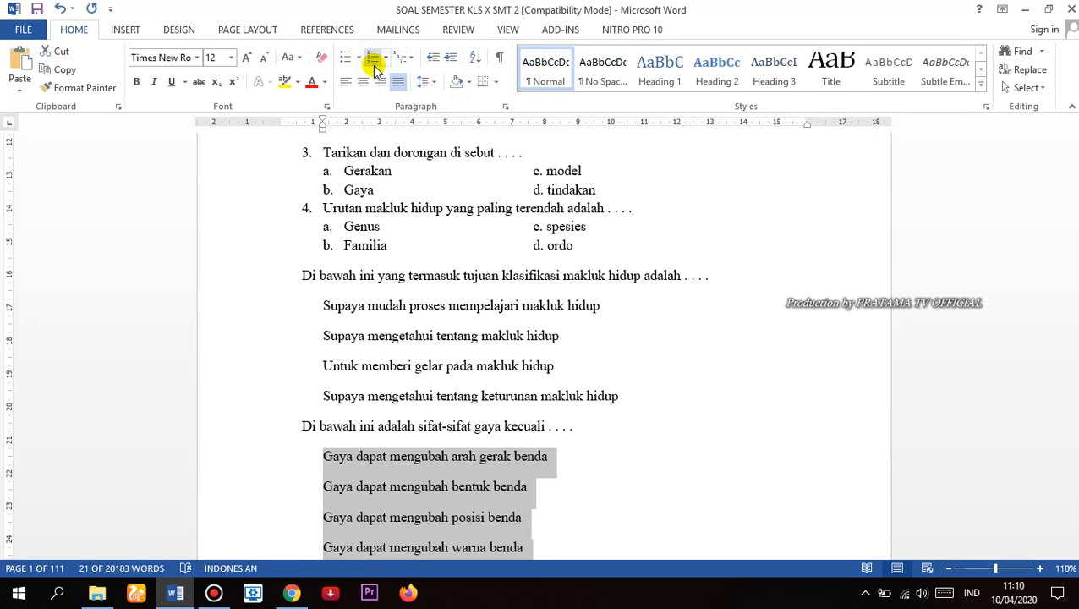
pyautogui.click(291, 593)
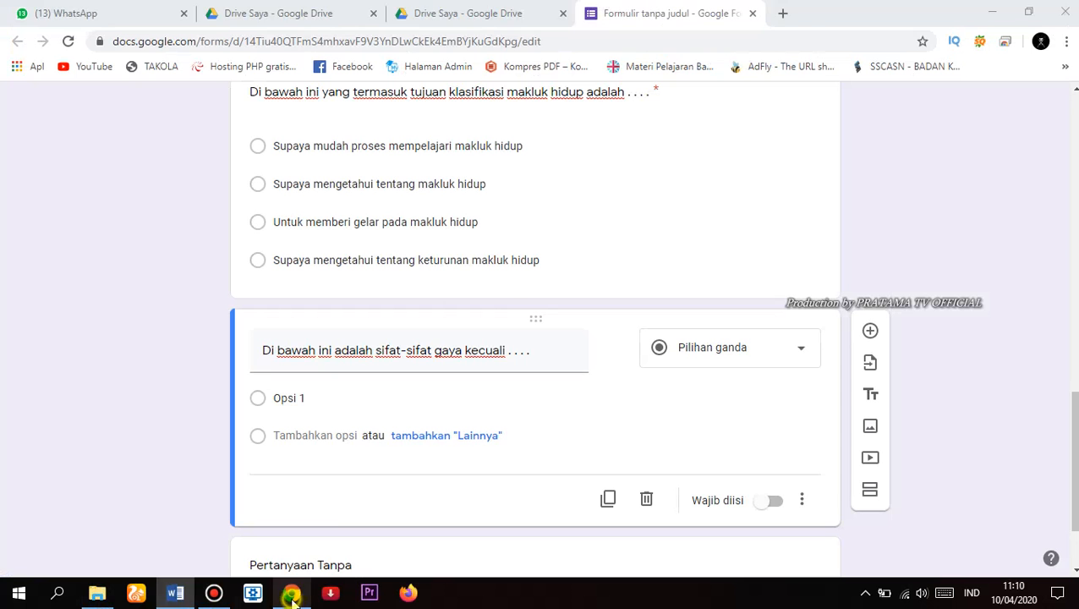
pyautogui.click(317, 402)
pyautogui.hotkey('ctrl', 'v')
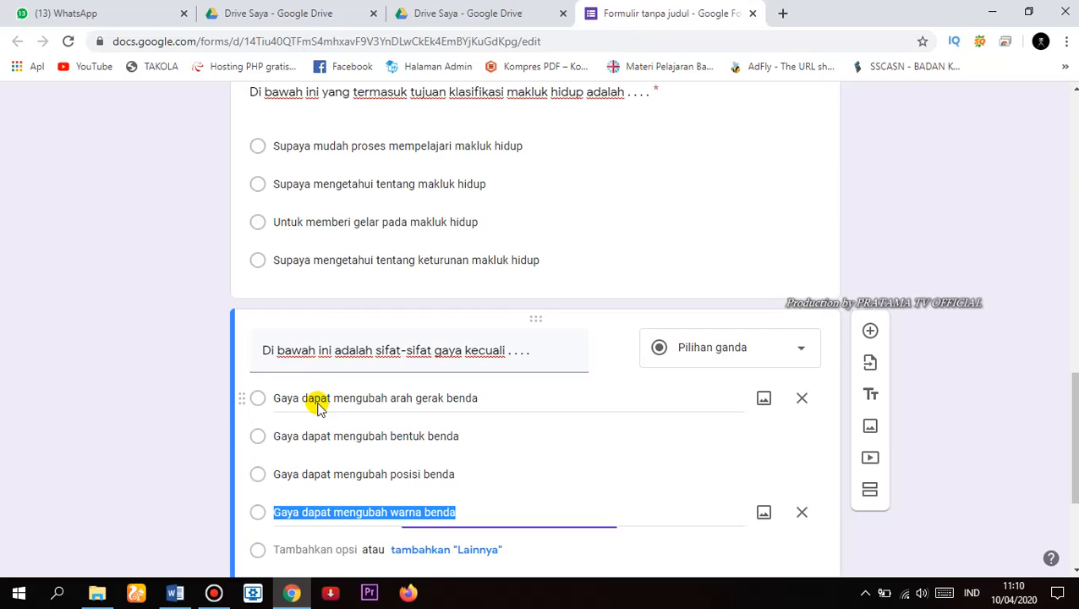
pyautogui.scroll(-2, 745, 481)
pyautogui.click(772, 458)
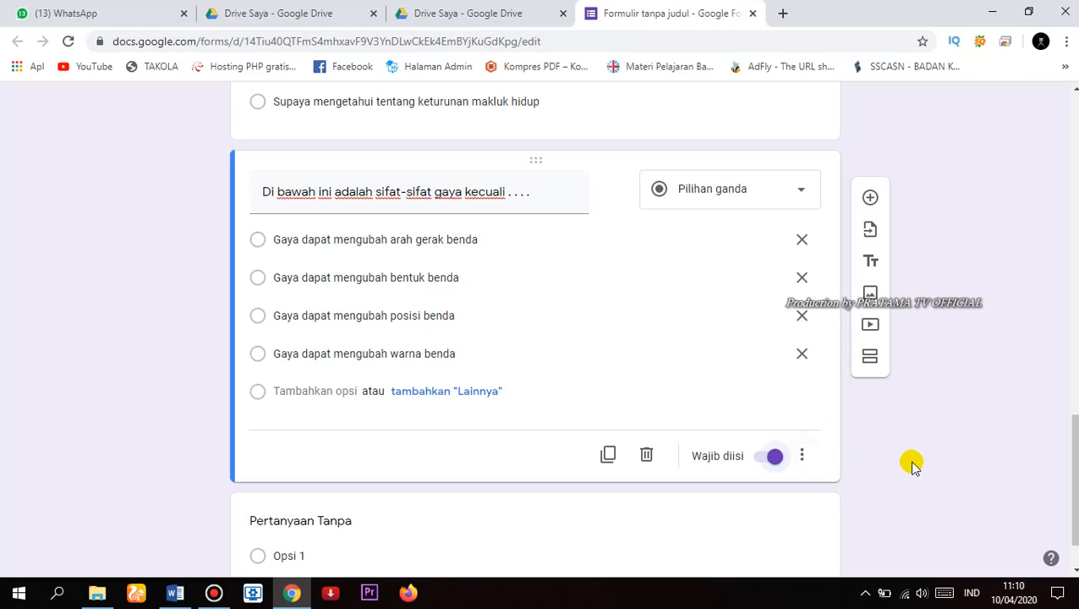
pyautogui.scroll(15, 944, 470)
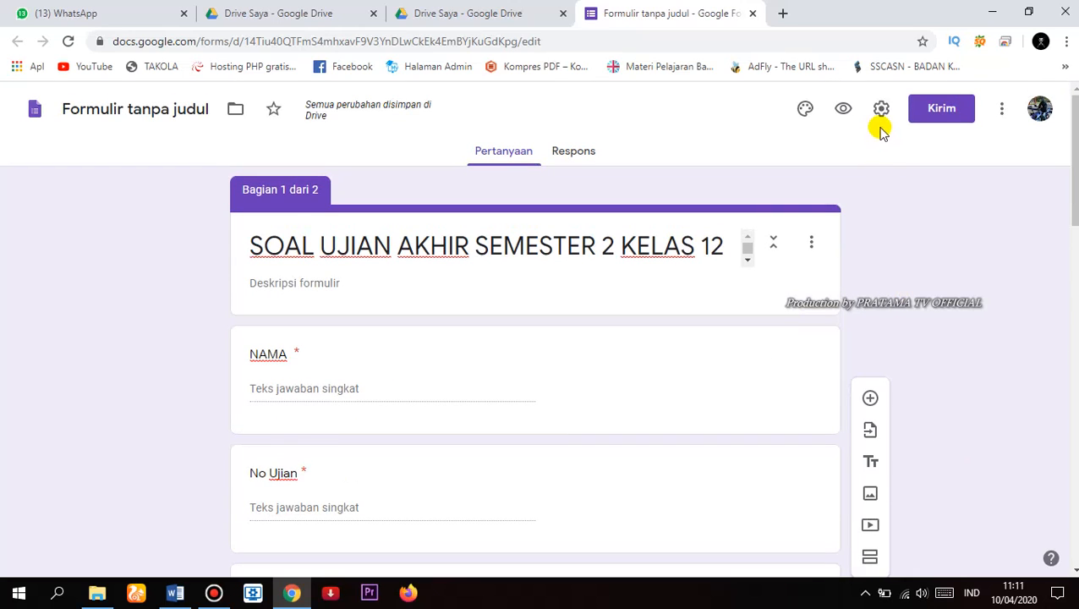
# Enable Jadikan ini sebagai kuis in the Kuis settings, releasing grades immediately, and save
pyautogui.click(882, 112)
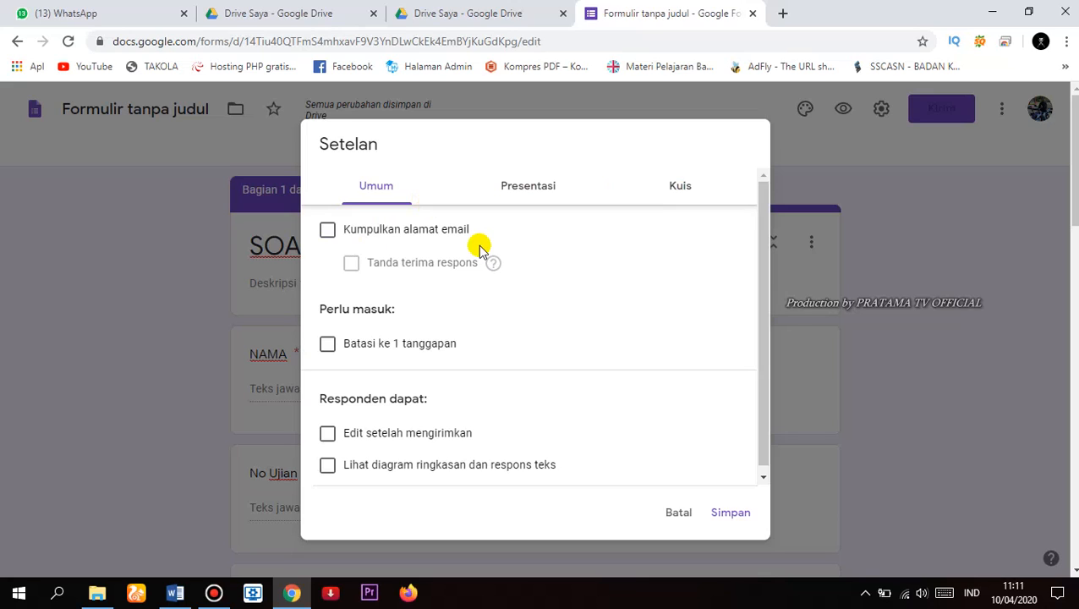
pyautogui.click(690, 186)
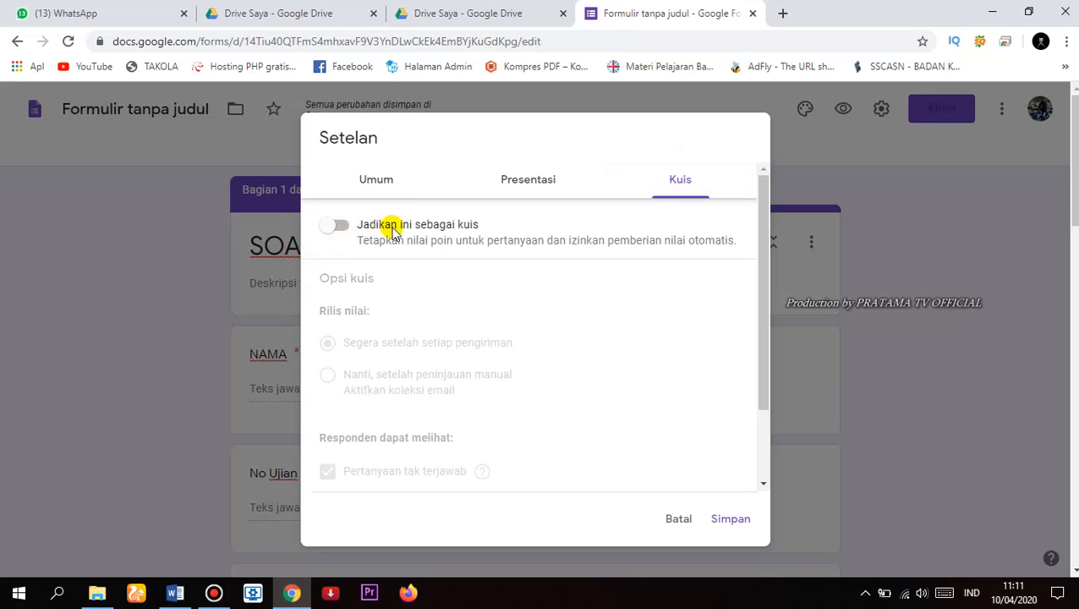
pyautogui.click(337, 230)
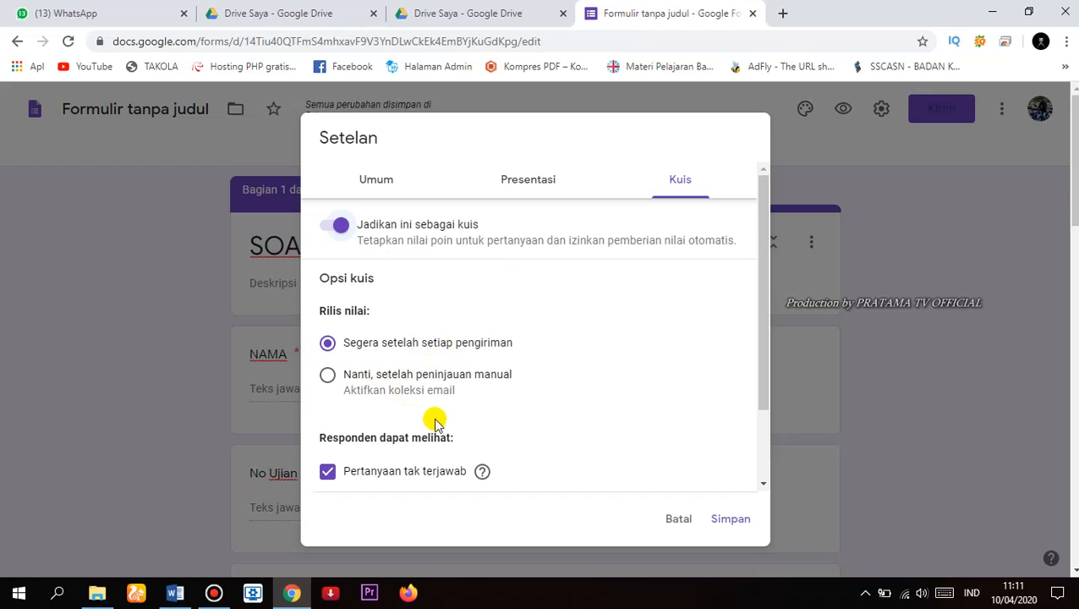
pyautogui.scroll(-2, 431, 423)
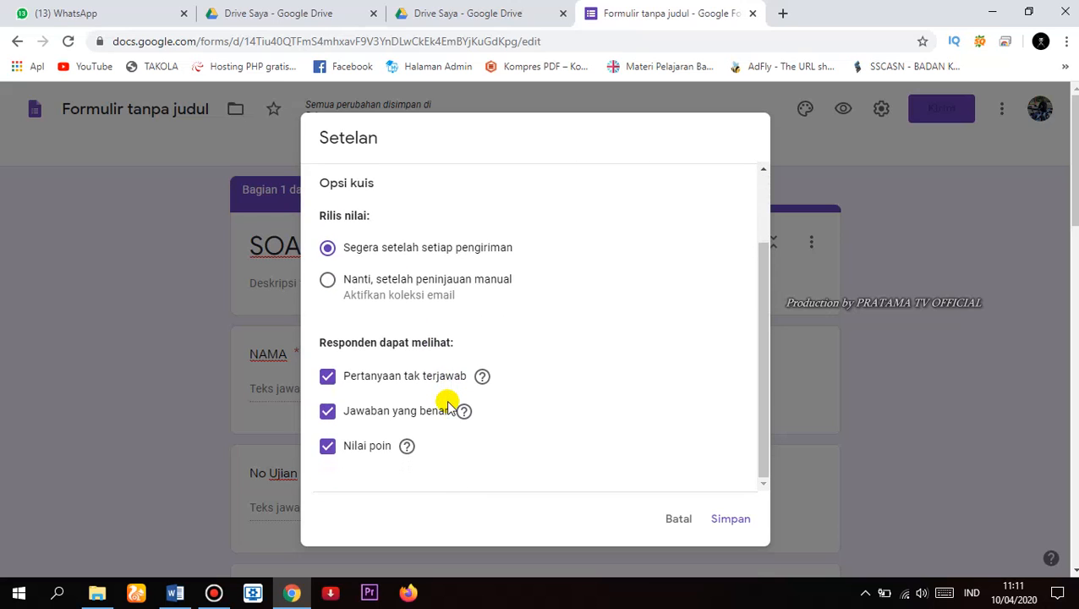
pyautogui.scroll(2, 446, 406)
pyautogui.scroll(-2, 447, 385)
pyautogui.scroll(2, 445, 279)
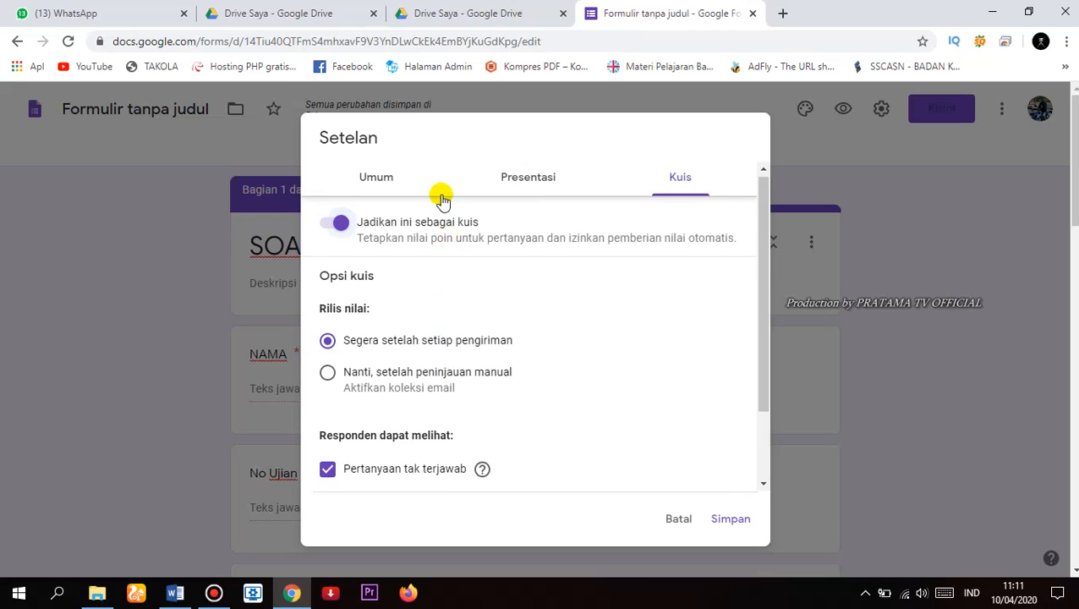
pyautogui.click(521, 173)
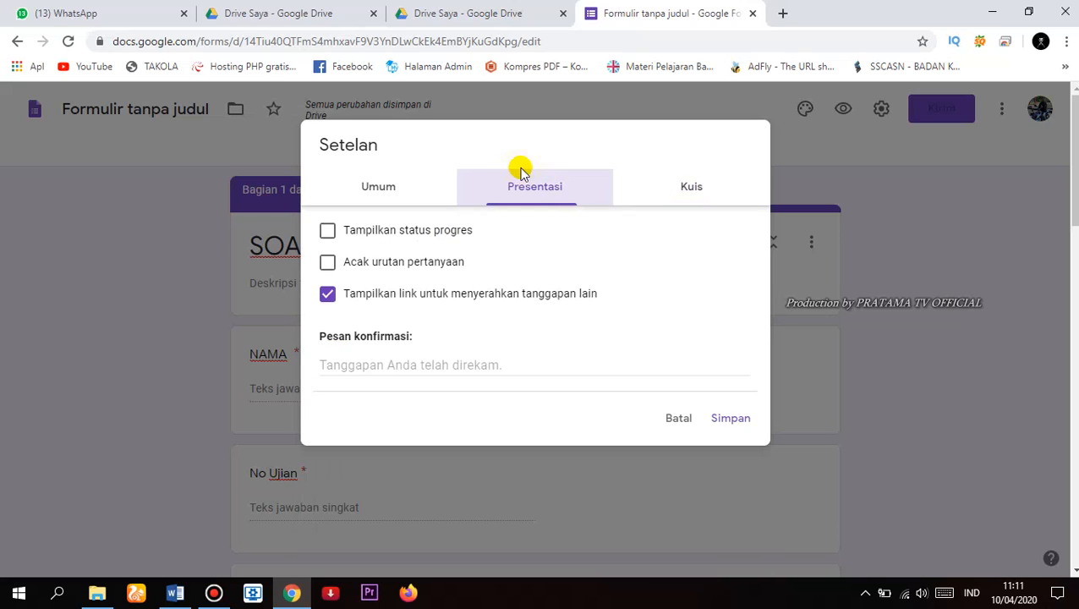
pyautogui.click(370, 193)
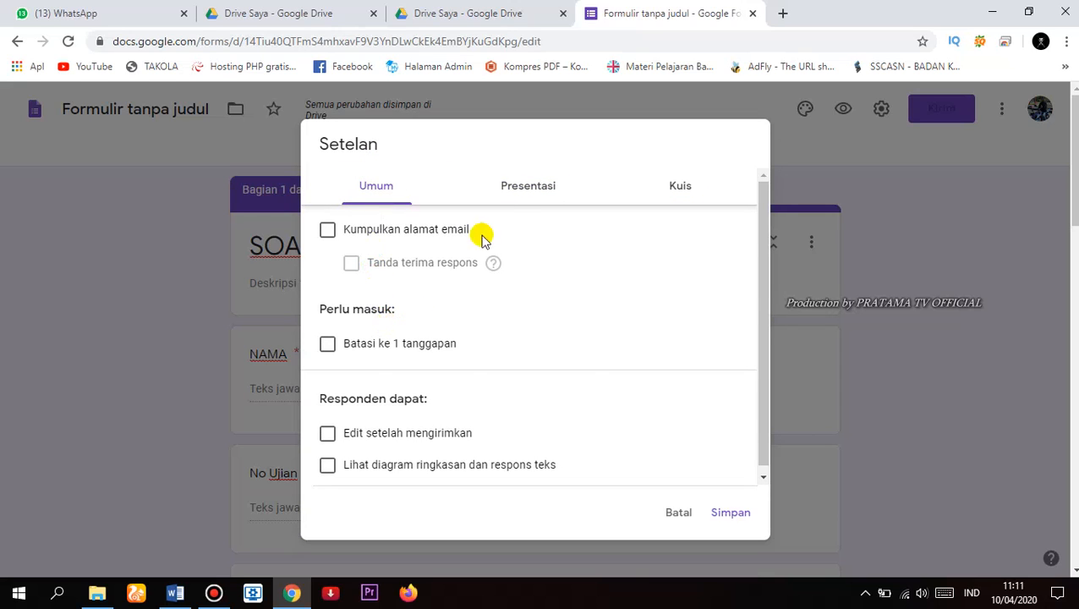
pyautogui.click(515, 192)
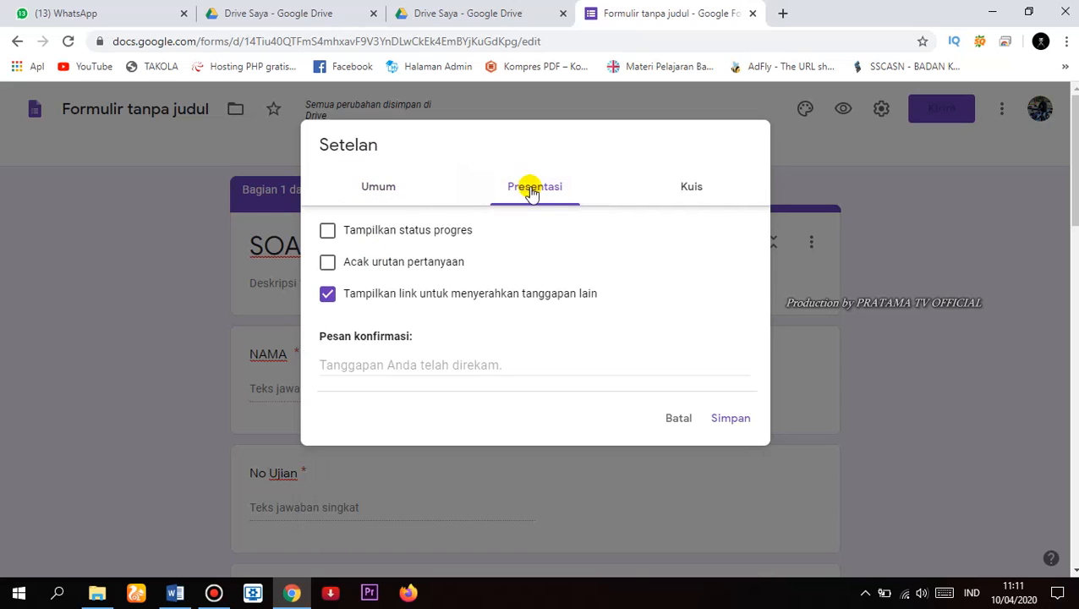
pyautogui.click(702, 188)
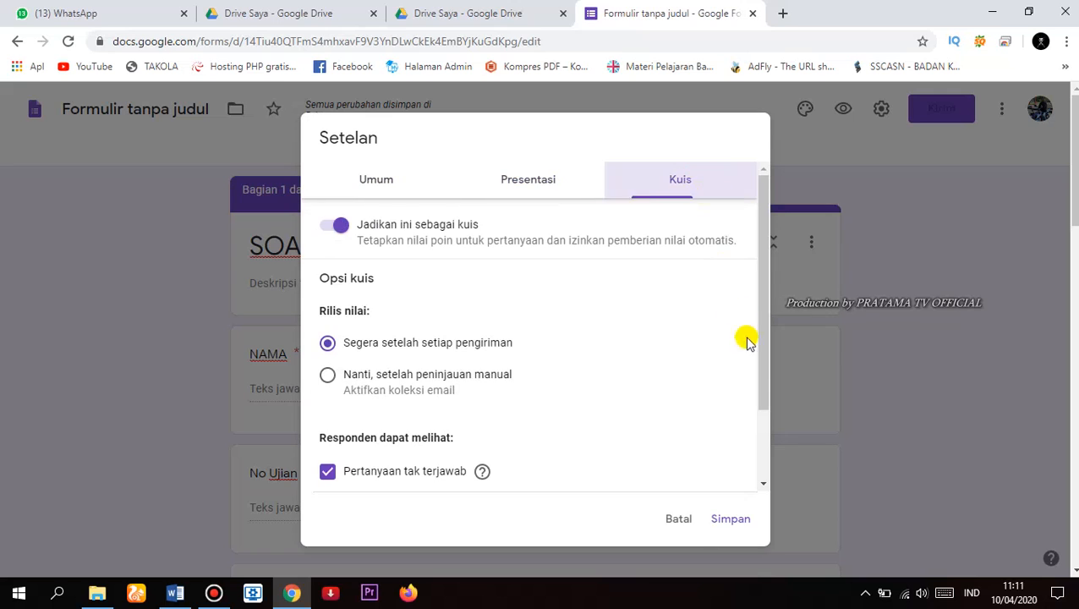
pyautogui.click(716, 522)
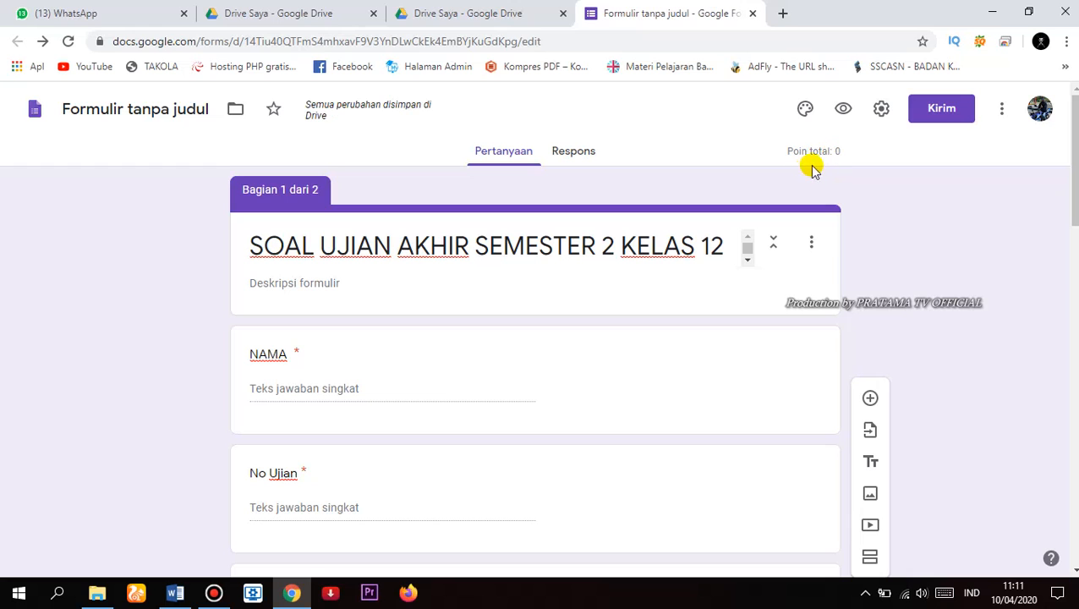
# Open the answer key (Kunci jawaban) for the first sifat gaya question
pyautogui.scroll(-5, 790, 221)
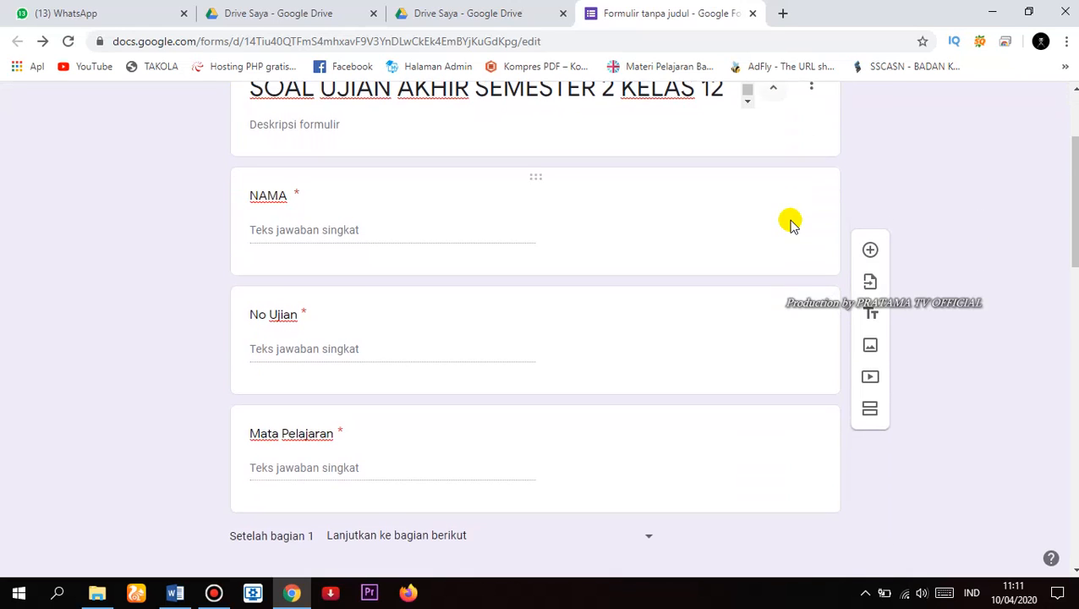
pyautogui.scroll(-4, 790, 222)
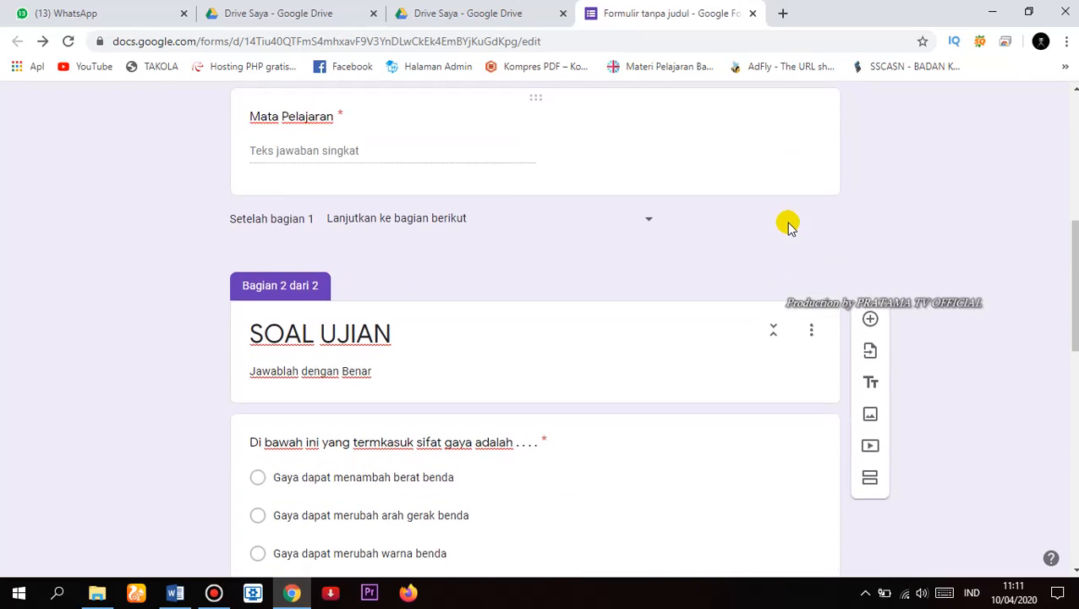
pyautogui.click(595, 354)
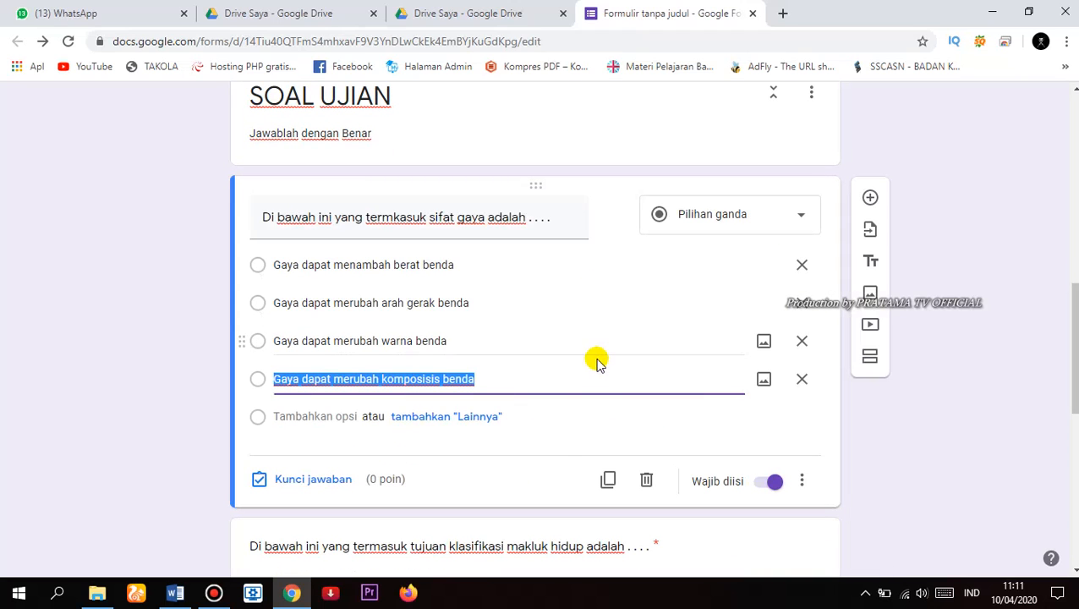
pyautogui.scroll(-2, 524, 431)
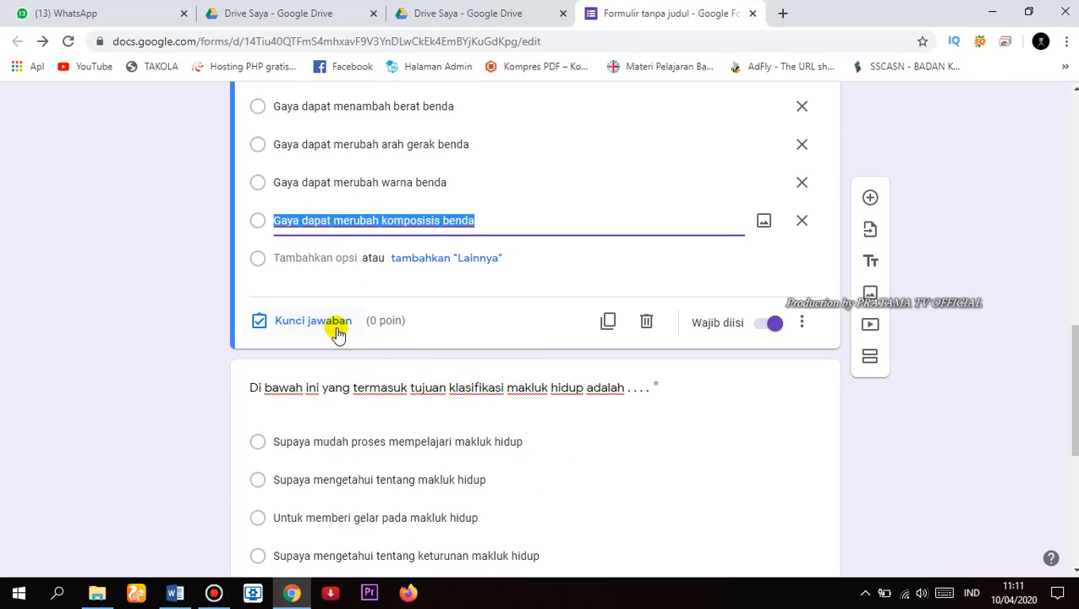
pyautogui.scroll(2, 415, 321)
pyautogui.scroll(-1, 444, 325)
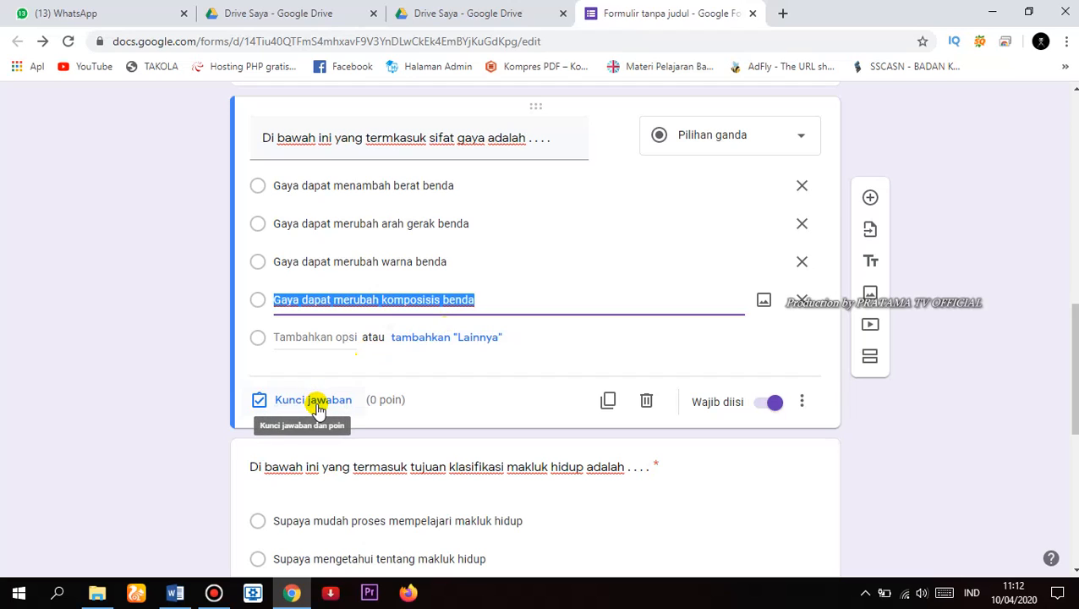
pyautogui.click(414, 408)
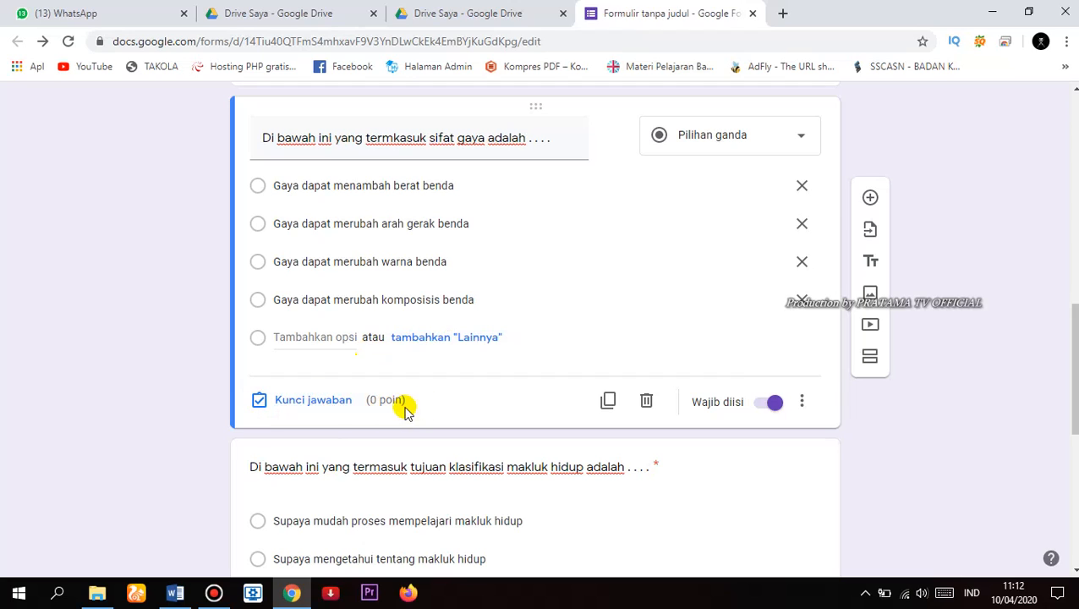
pyautogui.click(341, 404)
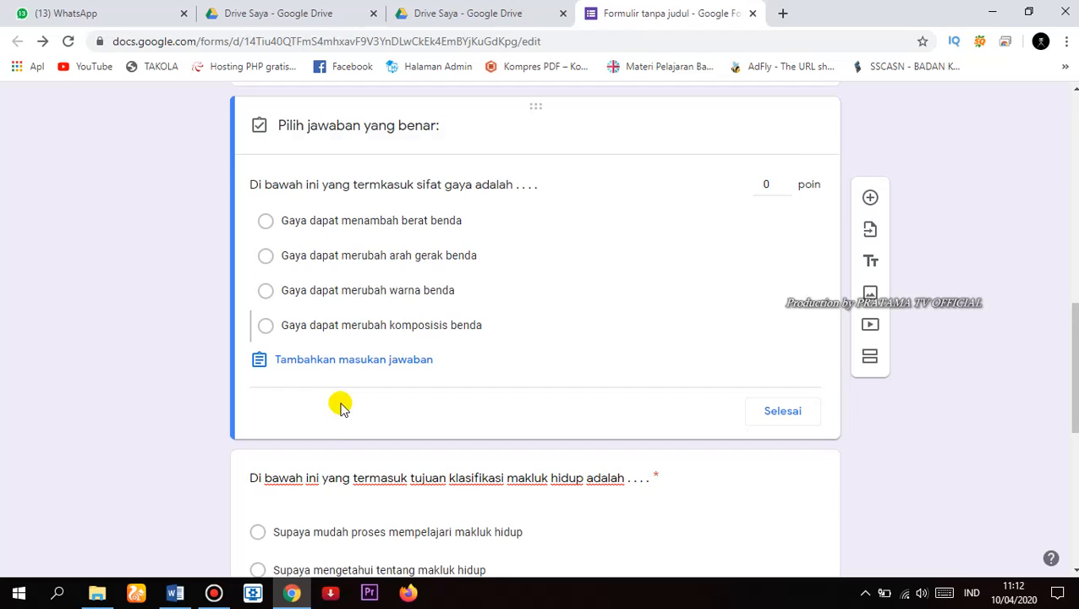
# Set the question to 1 point, leave answer feedback empty, and finish the answer key
pyautogui.click(794, 185)
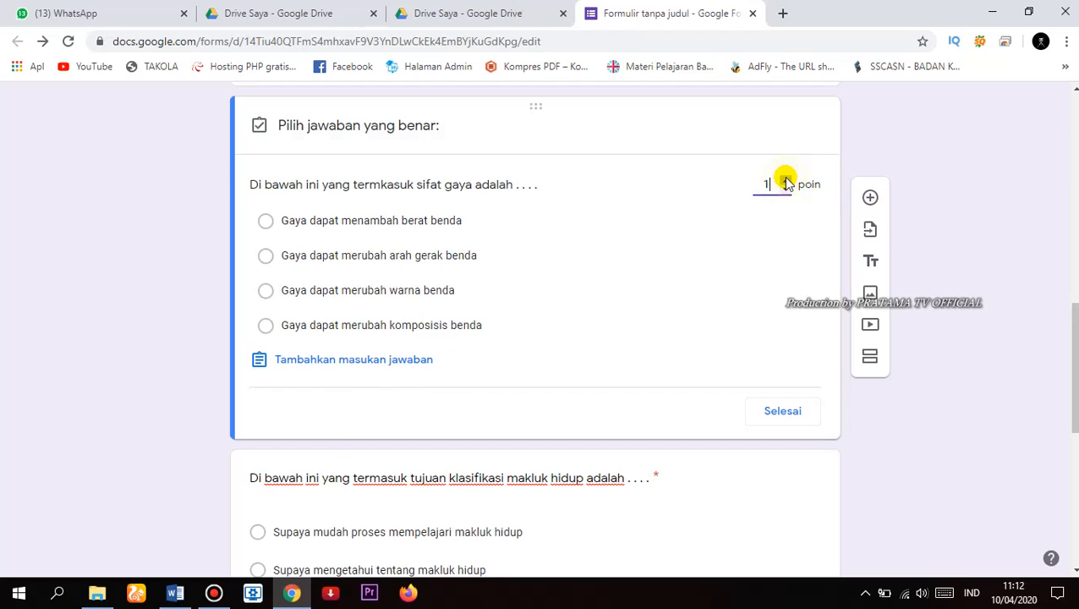
pyautogui.click(400, 368)
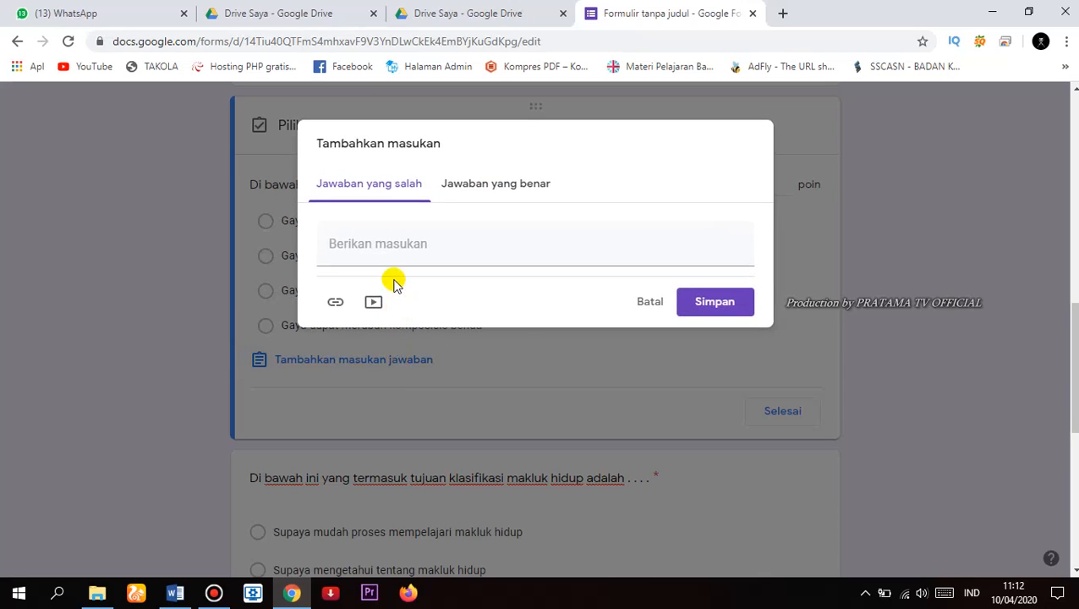
pyautogui.tripleClick(518, 146)
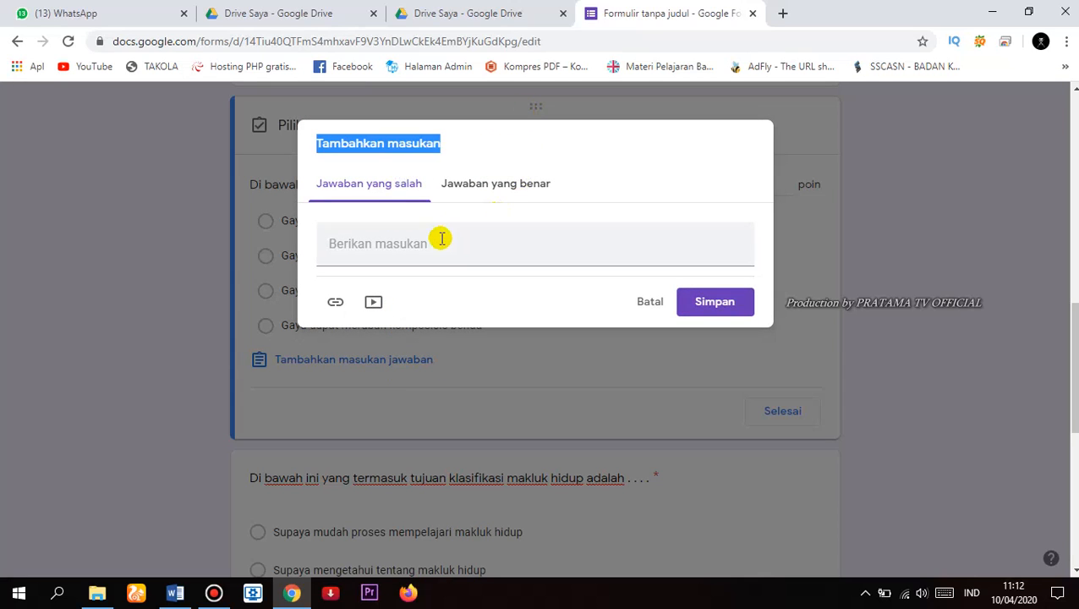
pyautogui.click(512, 191)
pyautogui.click(441, 244)
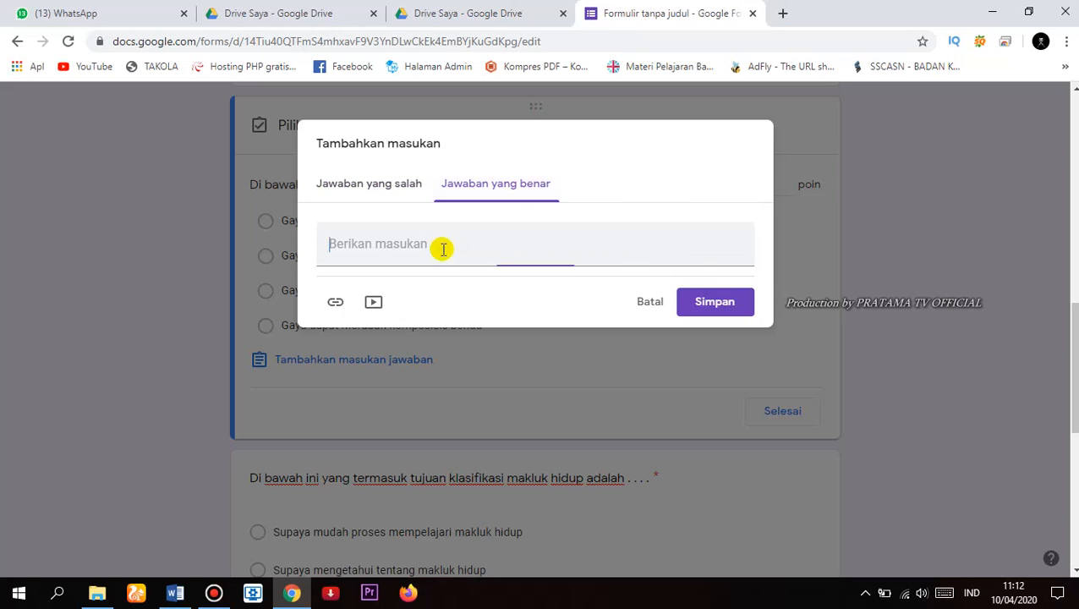
pyautogui.click(579, 140)
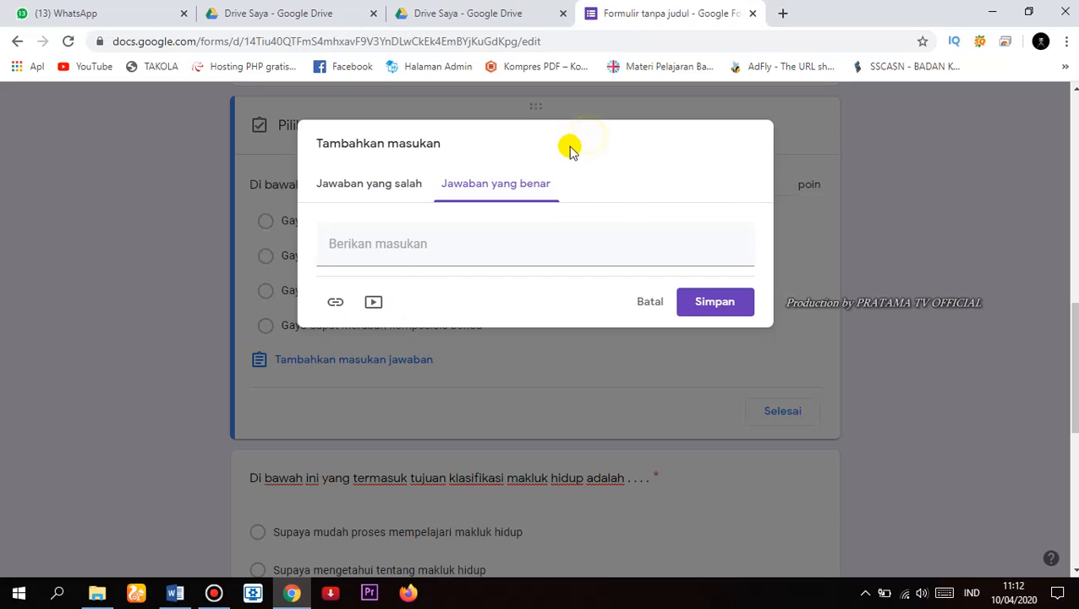
pyautogui.click(709, 304)
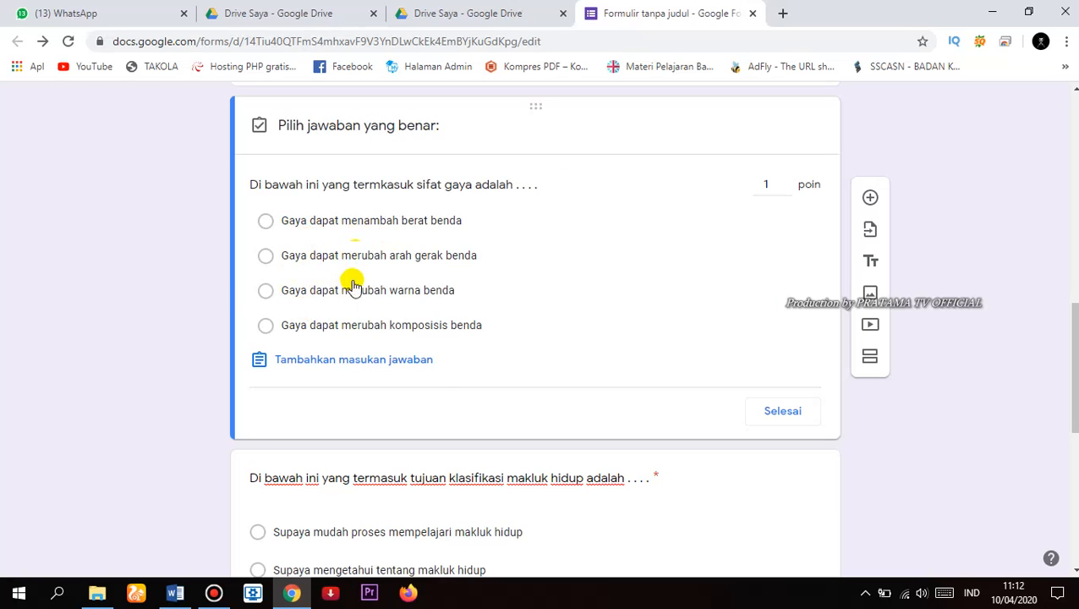
pyautogui.click(786, 412)
pyautogui.scroll(-6, 628, 352)
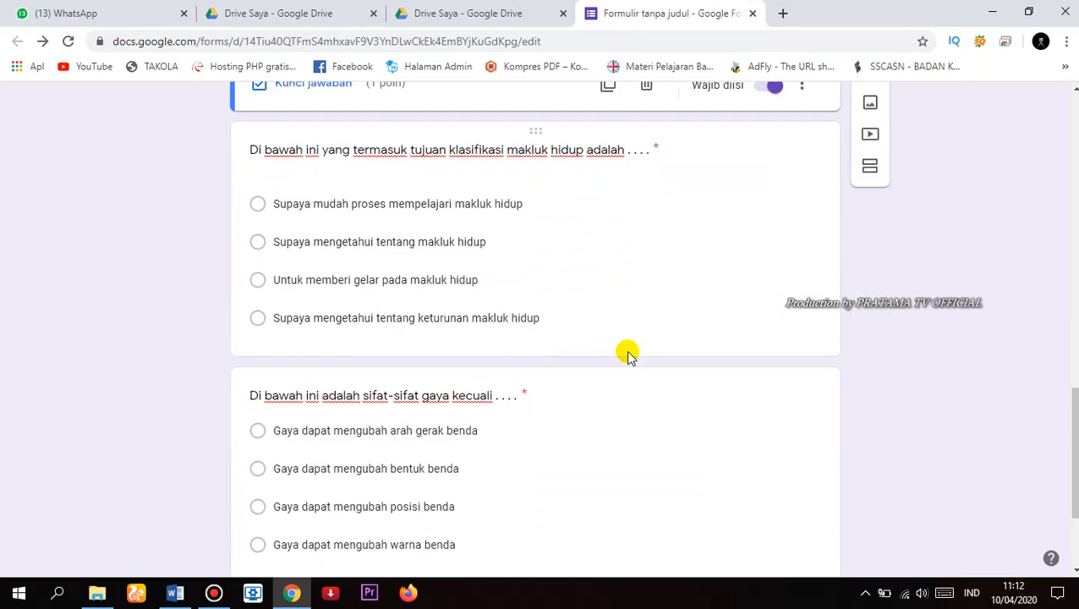
pyautogui.scroll(15, 627, 353)
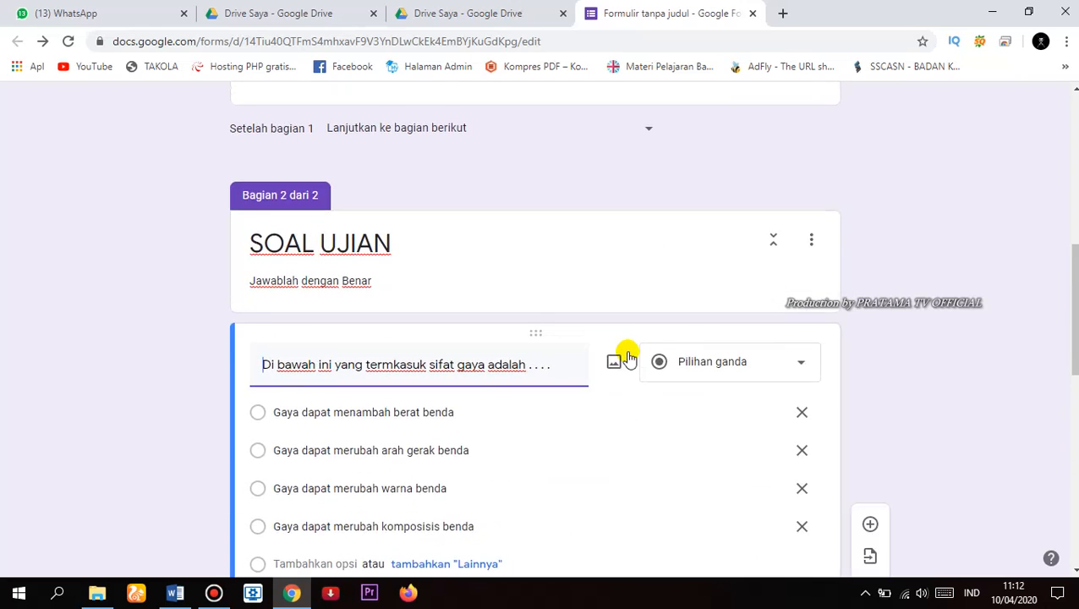
pyautogui.scroll(3, 628, 355)
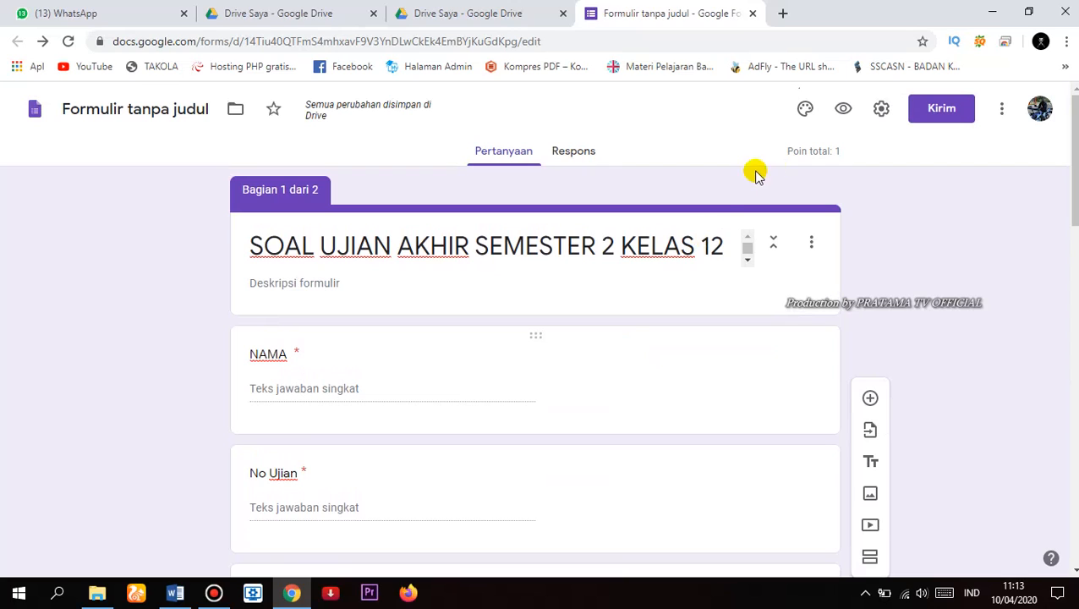
# Find formLimiter among the form add-ons, install it, and continue to account sign-in
pyautogui.click(1001, 113)
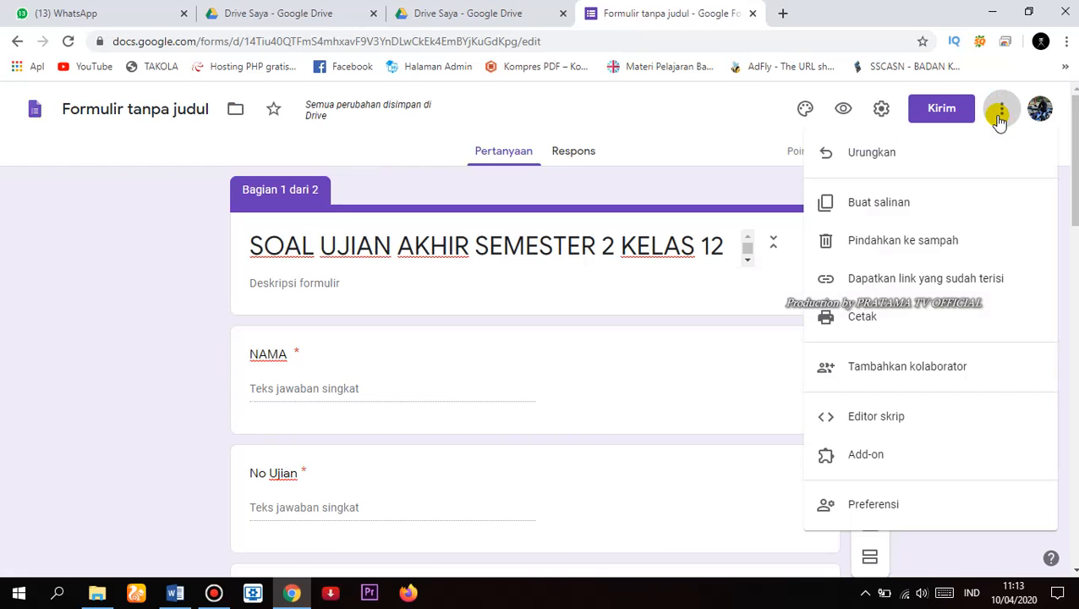
pyautogui.click(871, 458)
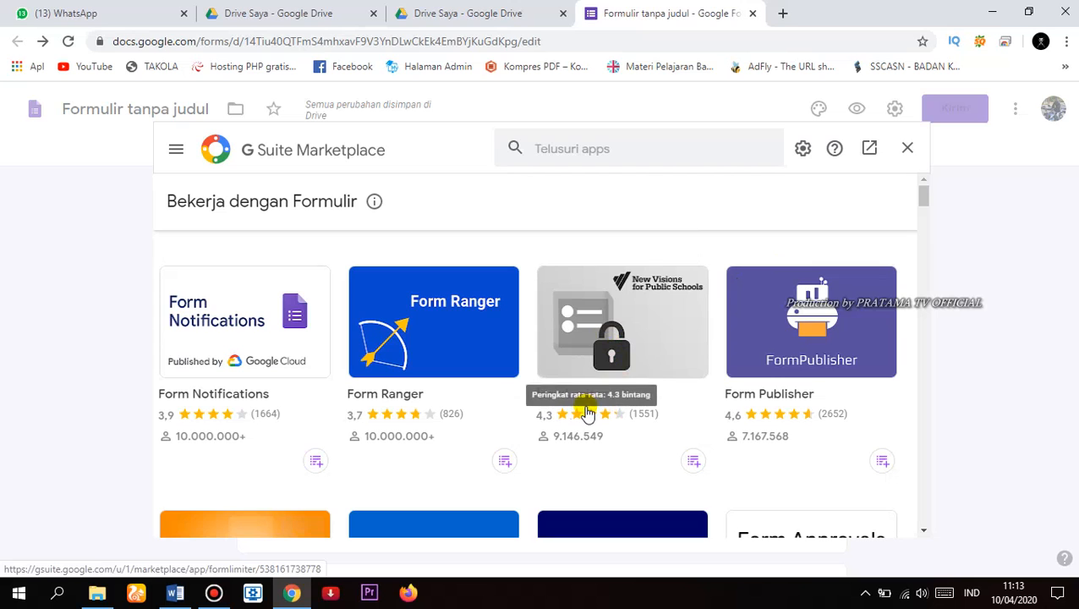
pyautogui.click(639, 323)
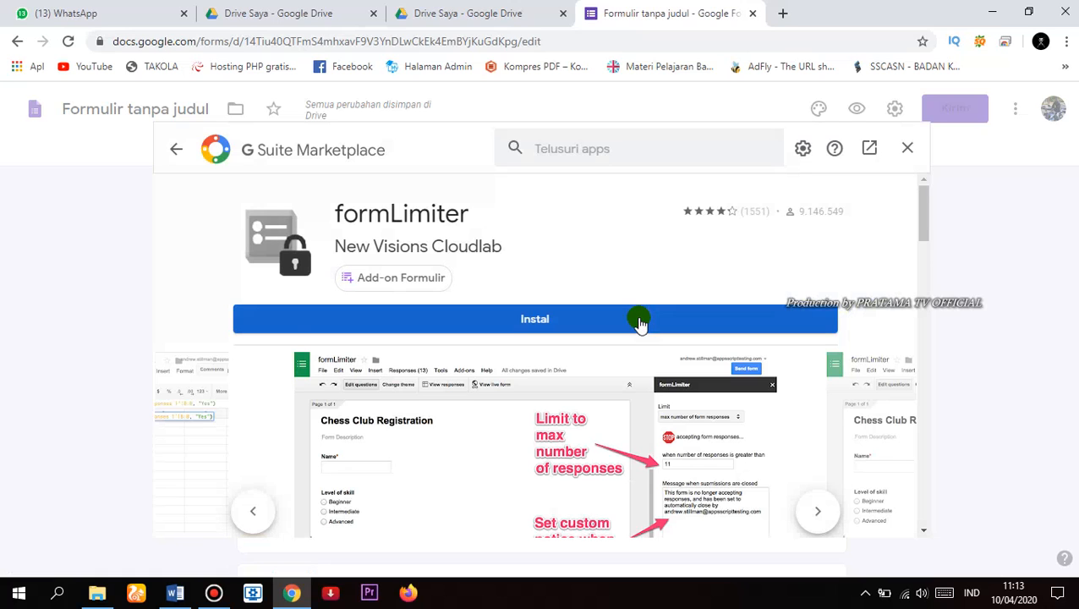
pyautogui.click(635, 324)
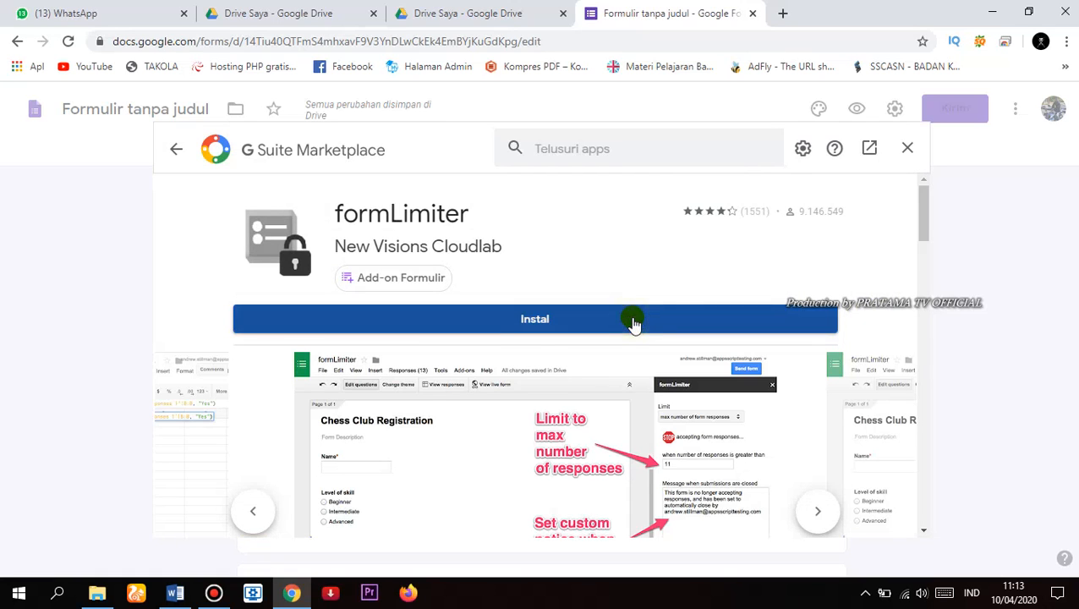
pyautogui.click(647, 425)
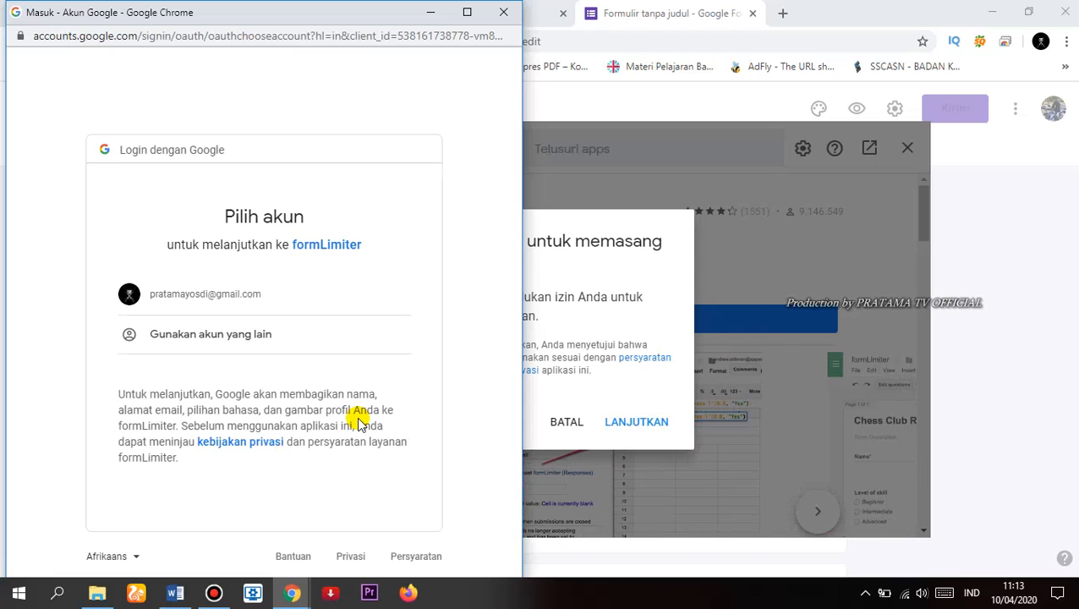
# Sign in with a different Google account's email and password, then allow formLimiter's permissions
pyautogui.click(241, 349)
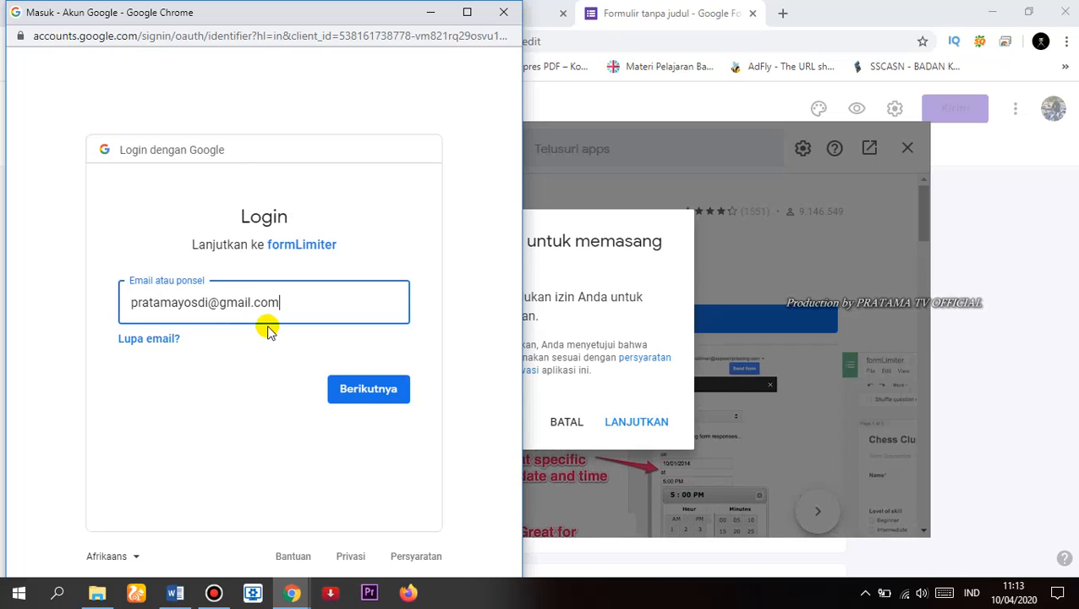
pyautogui.press('BackSpace')
pyautogui.press('BackSpace')
pyautogui.press('BackSpace')
pyautogui.press('BackSpace')
pyautogui.press('BackSpace')
pyautogui.press('BackSpace')
pyautogui.press('BackSpace')
pyautogui.press('BackSpace')
pyautogui.press('BackSpace')
pyautogui.press('BackSpace')
pyautogui.press('BackSpace')
pyautogui.press('BackSpace')
pyautogui.press('BackSpace')
pyautogui.press('BackSpace')
pyautogui.press('BackSpace')
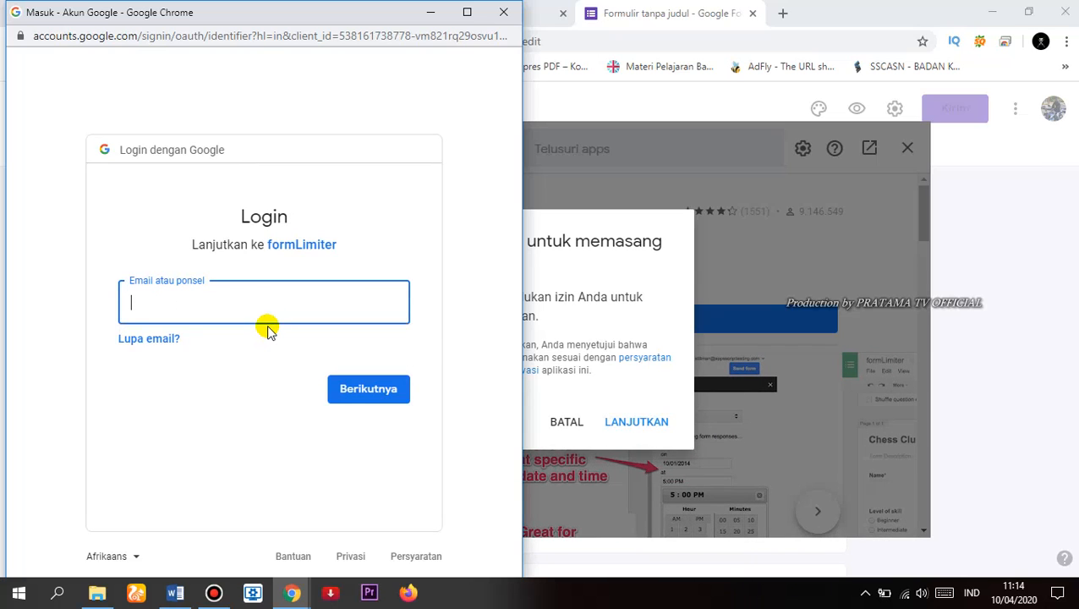
pyautogui.write('y')
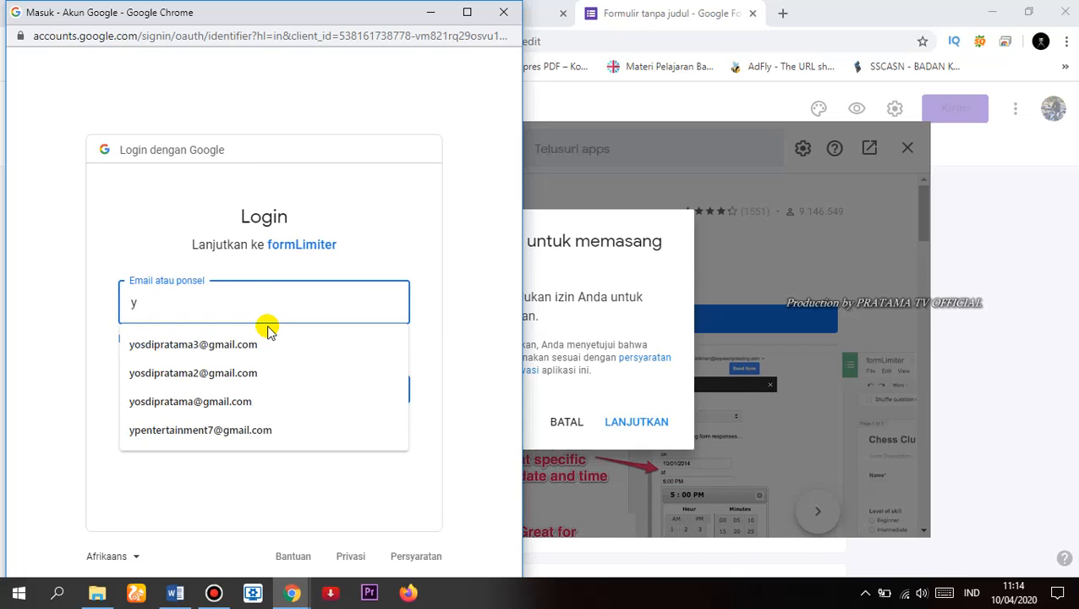
pyautogui.write('osdi')
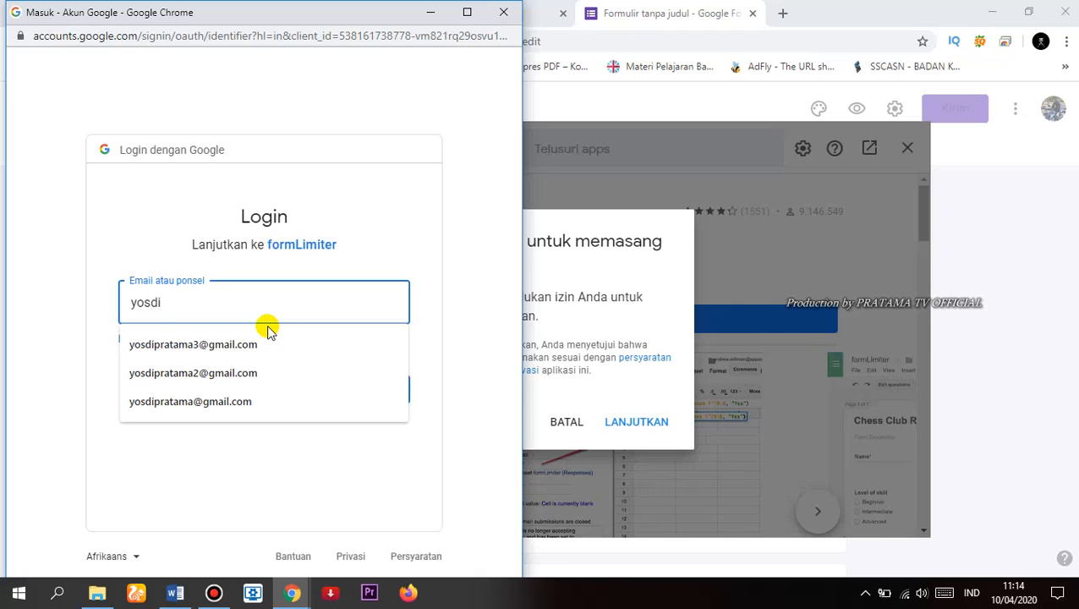
pyautogui.press('Down')
pyautogui.press('Down')
pyautogui.press('Down')
pyautogui.press('Return')
pyautogui.click(369, 403)
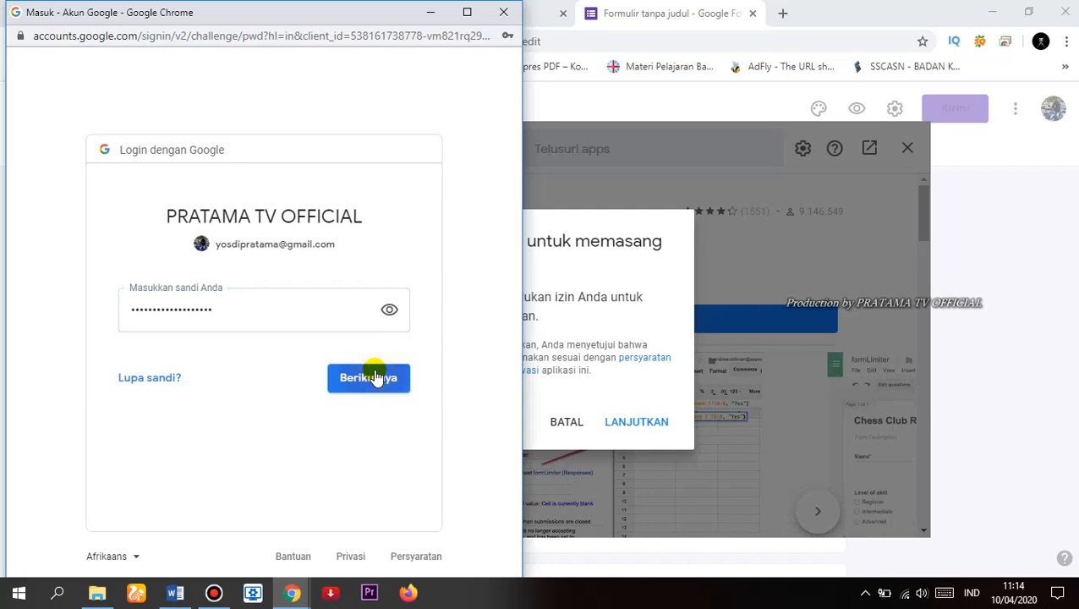
pyautogui.click(374, 377)
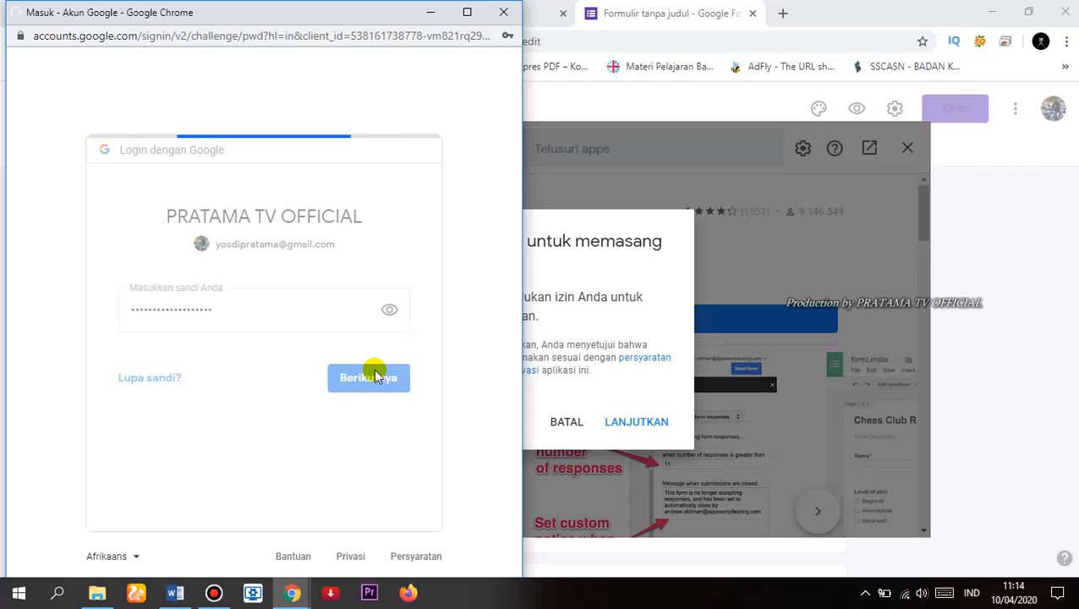
pyautogui.scroll(-5, 429, 443)
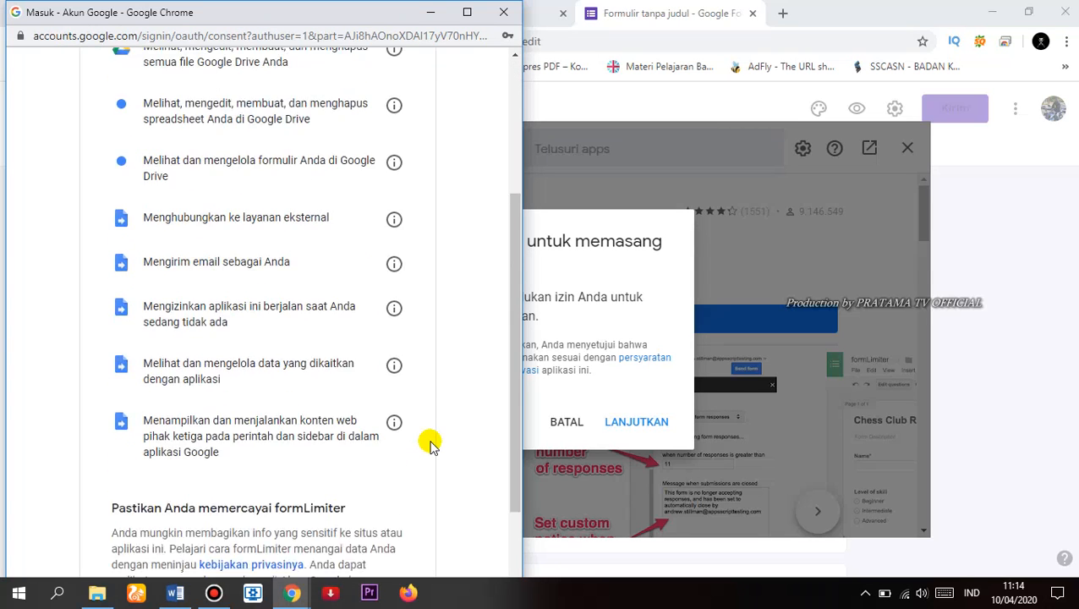
pyautogui.click(385, 506)
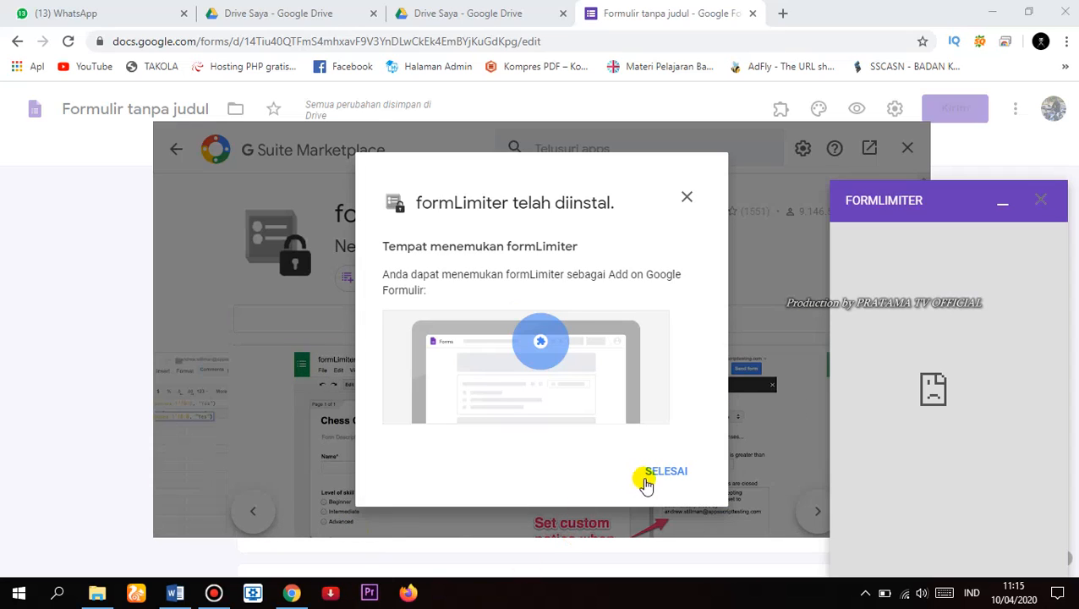
# Dismiss the install confirmation, minimize the formLimiter panel, and close the Marketplace
pyautogui.click(668, 472)
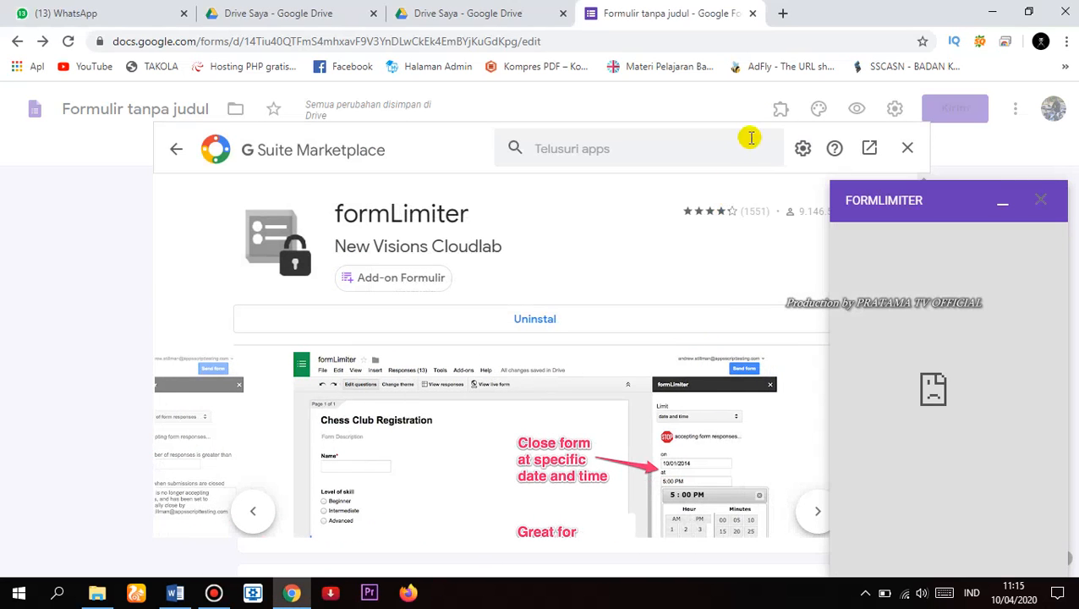
pyautogui.click(1002, 209)
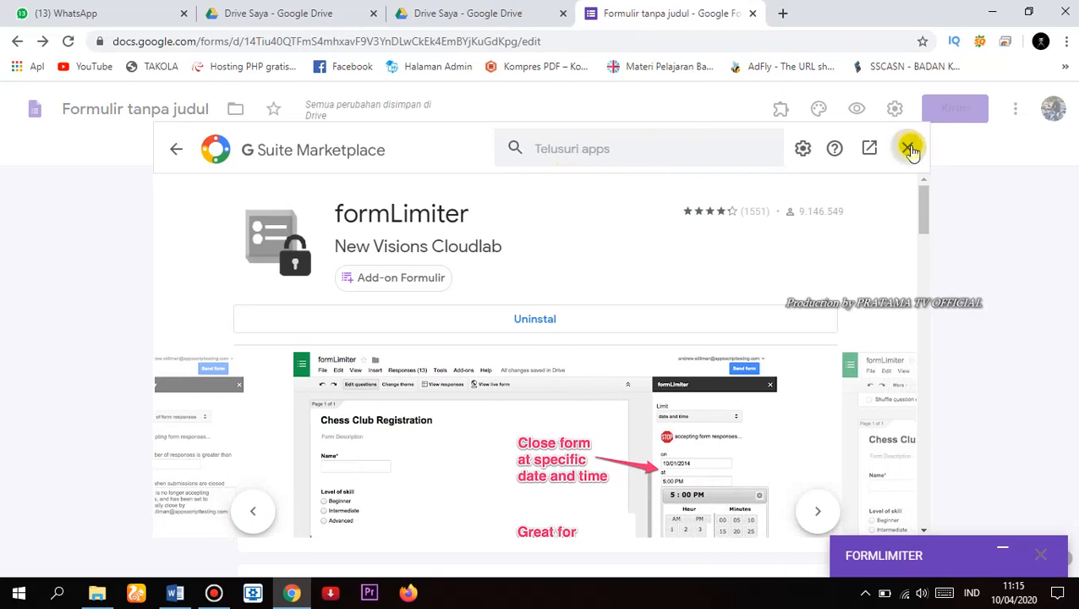
pyautogui.click(907, 149)
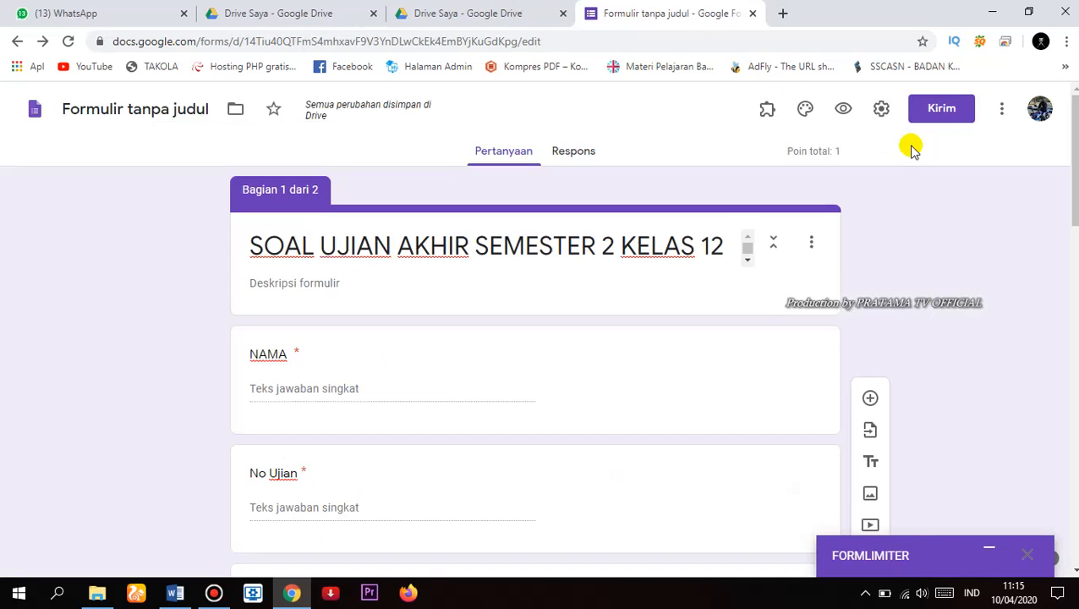
# Launch formLimiter, dismiss its help dialog, then close its panel and the add-ons menu
pyautogui.click(765, 112)
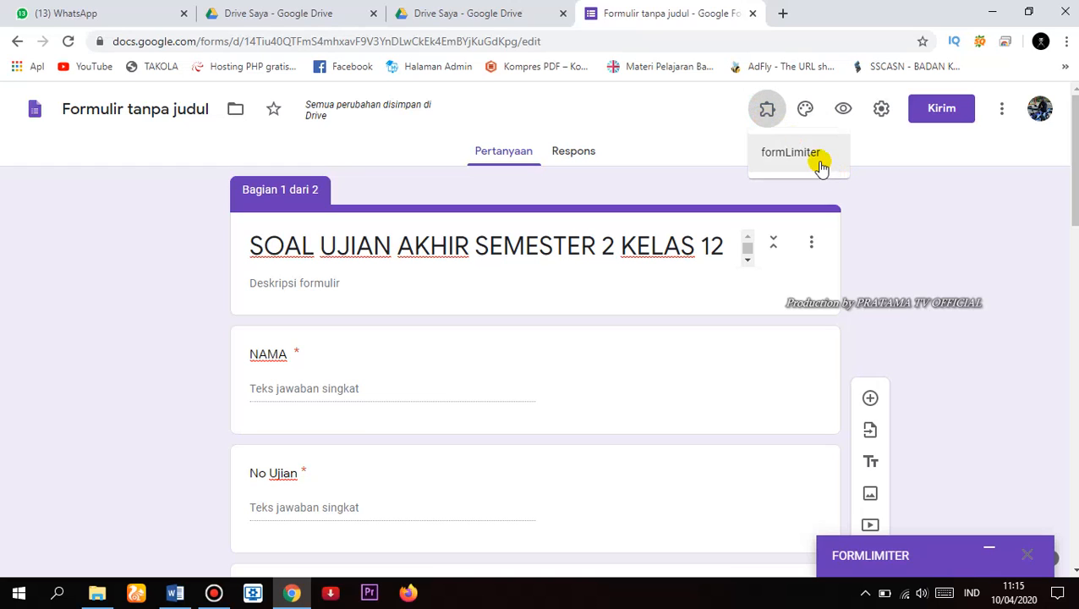
pyautogui.click(817, 161)
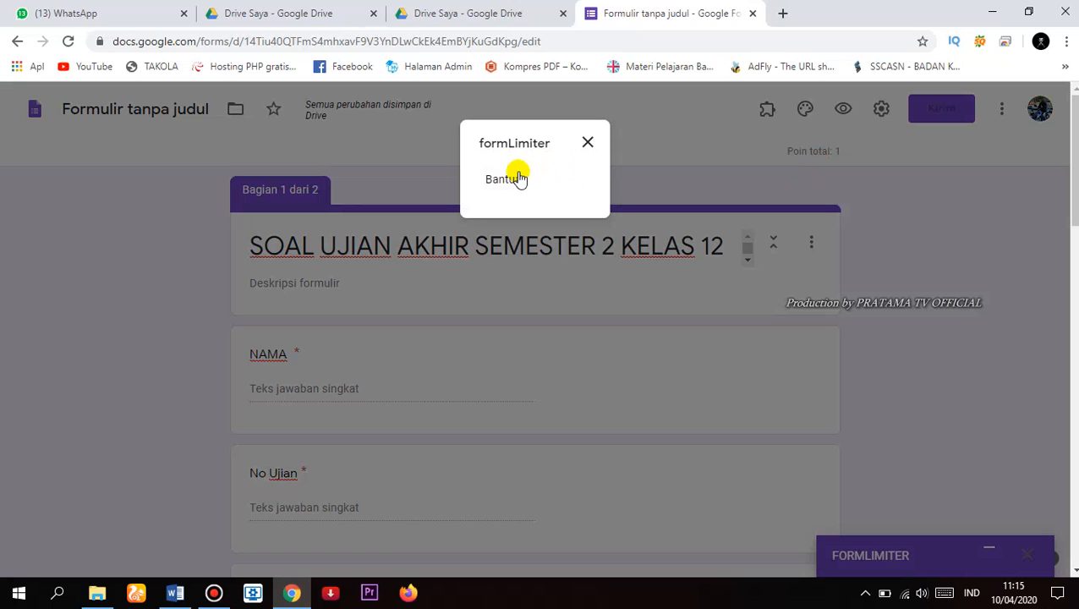
pyautogui.click(587, 142)
pyautogui.moveTo(942, 378); pyautogui.dragTo(1002, 559)
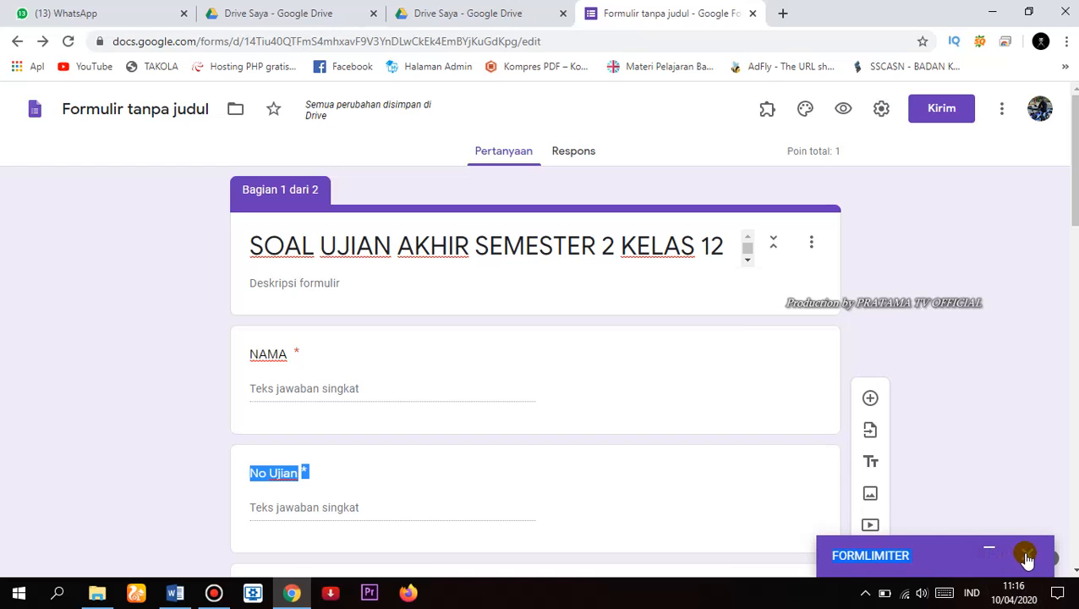
pyautogui.click(1026, 556)
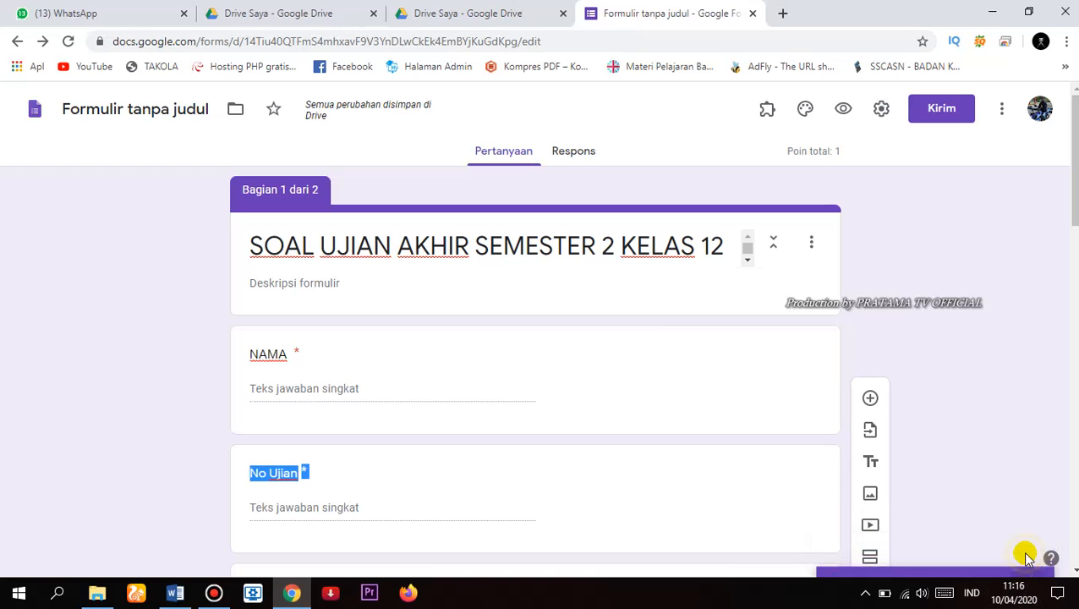
pyautogui.click(765, 112)
pyautogui.click(784, 149)
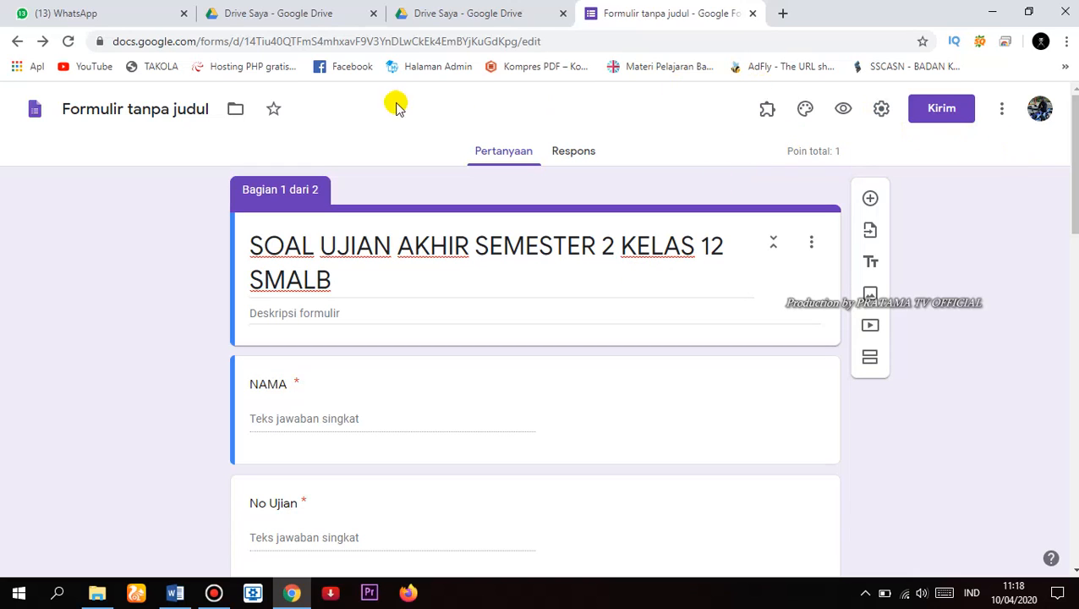
# Reload the form editor, dismiss the question-reuse tip, and choose formLimiter's Set limit
pyautogui.click(67, 40)
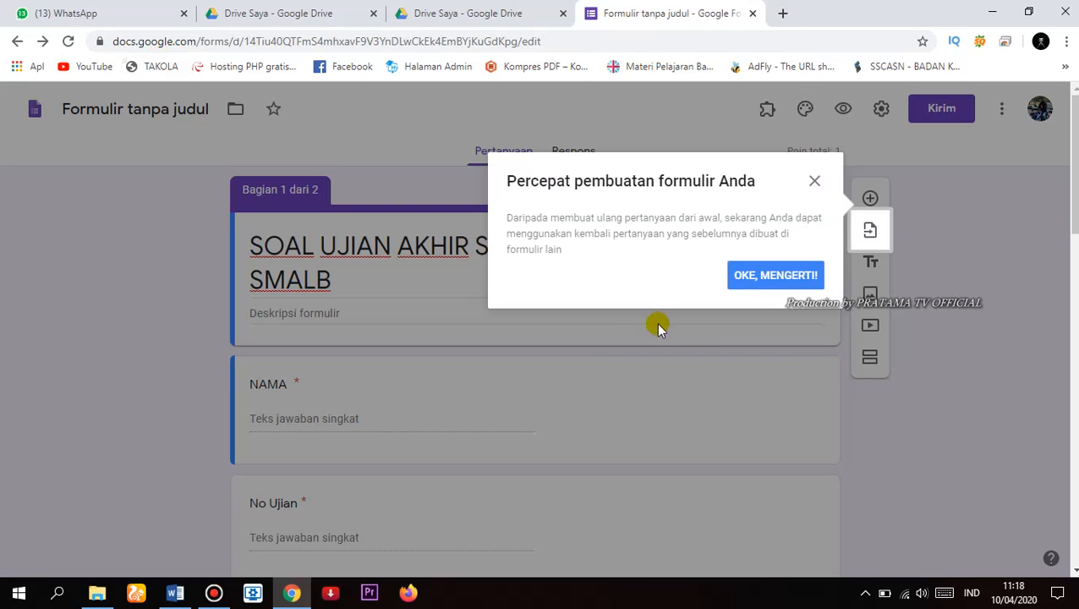
pyautogui.click(815, 181)
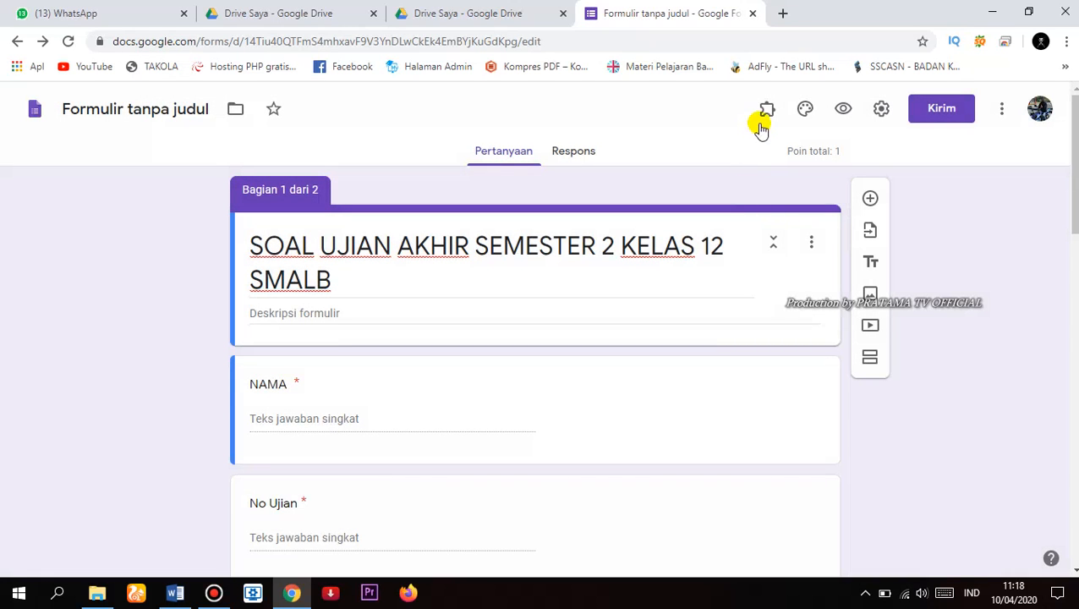
pyautogui.click(767, 112)
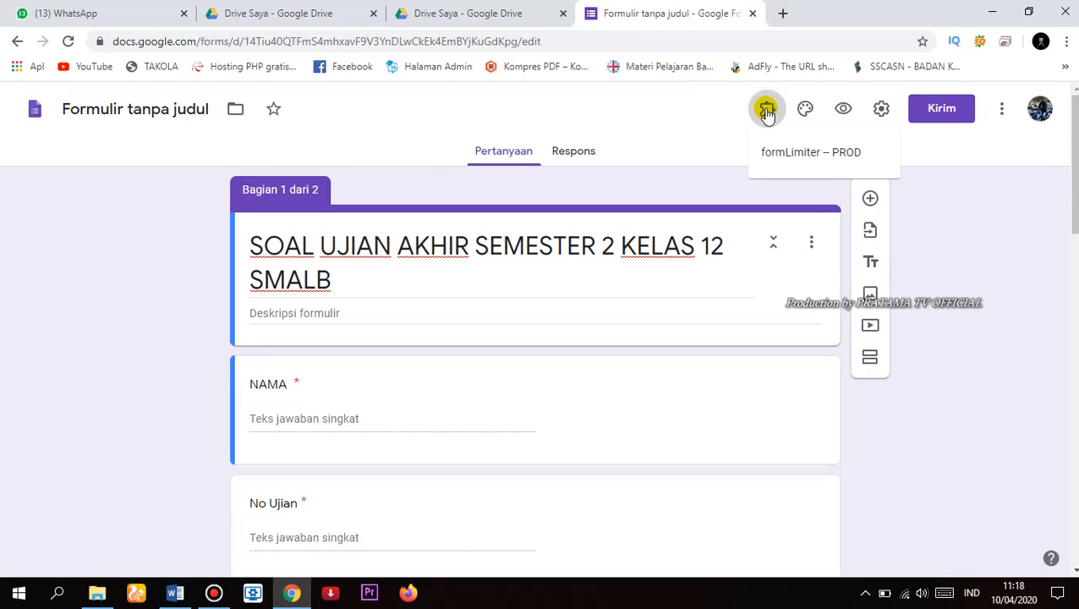
pyautogui.click(786, 153)
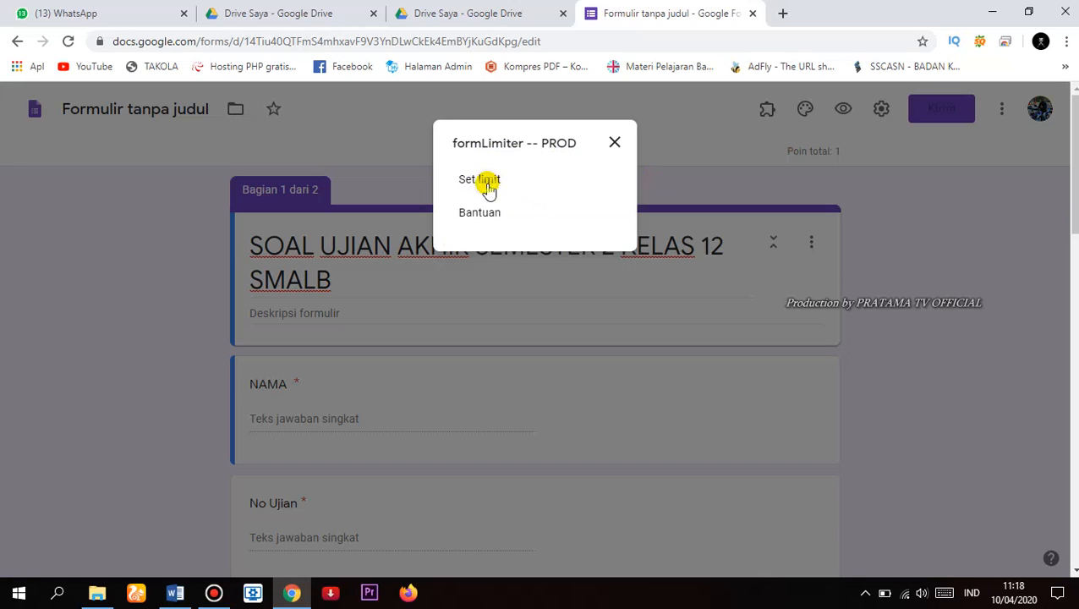
pyautogui.click(488, 185)
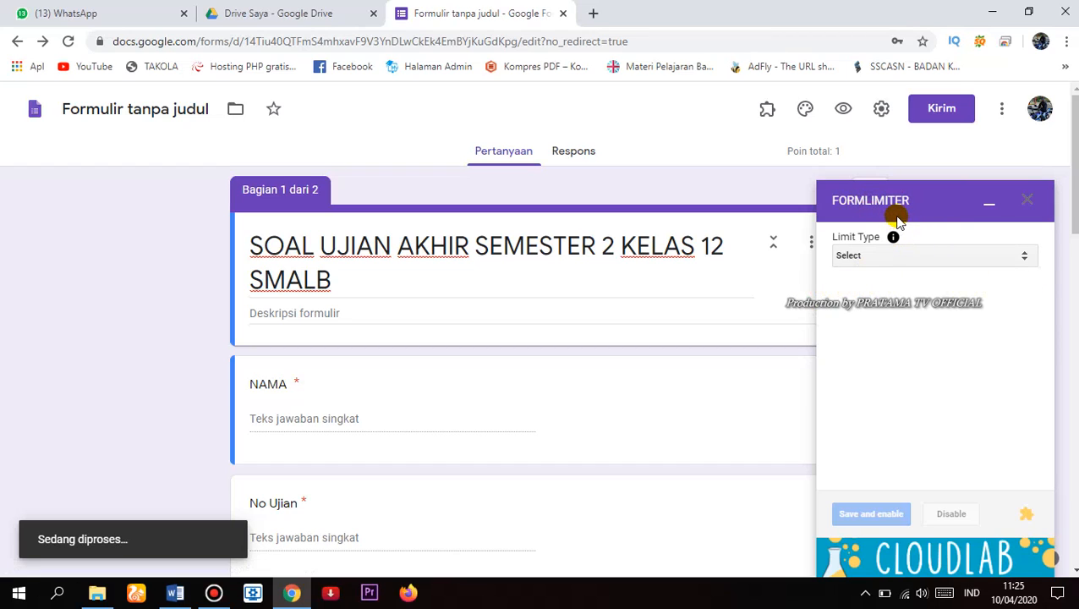
# Set the formLimiter limit type to date and time, with closing date 04/10/2020
pyautogui.click(919, 254)
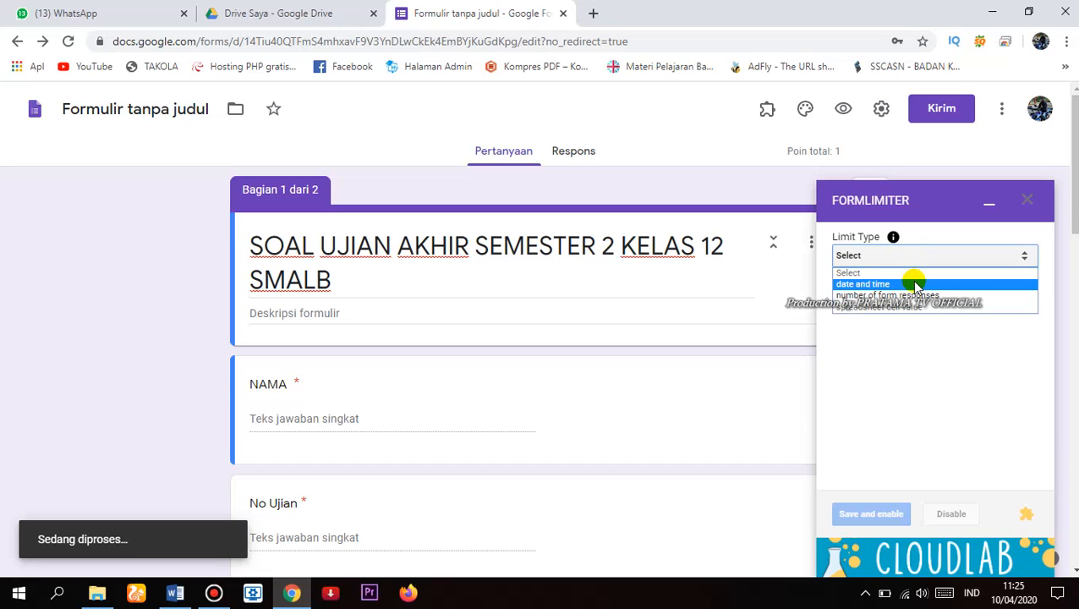
pyautogui.click(916, 284)
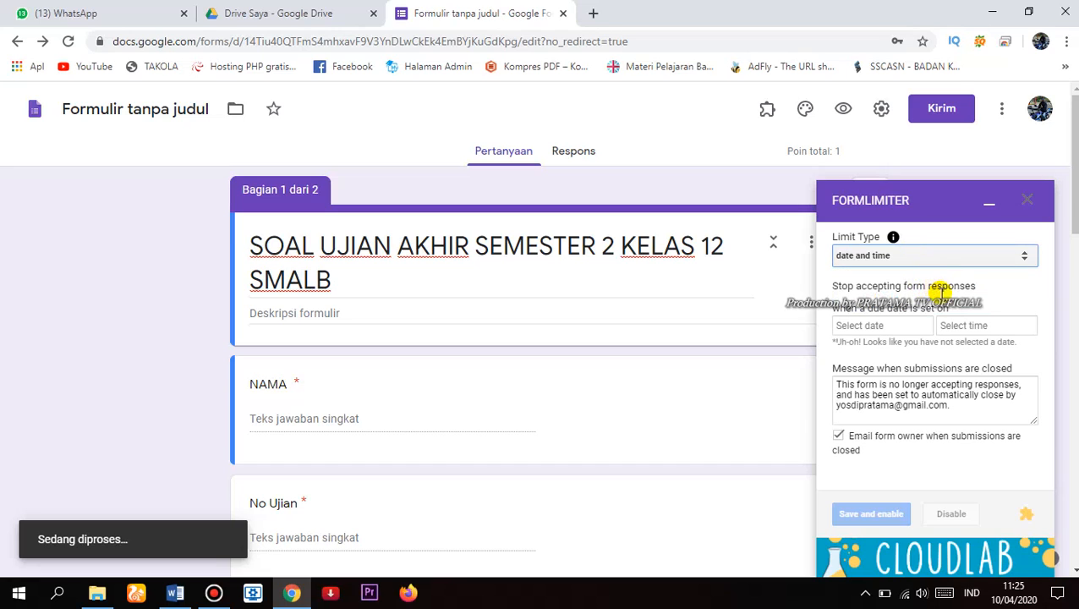
pyautogui.click(894, 329)
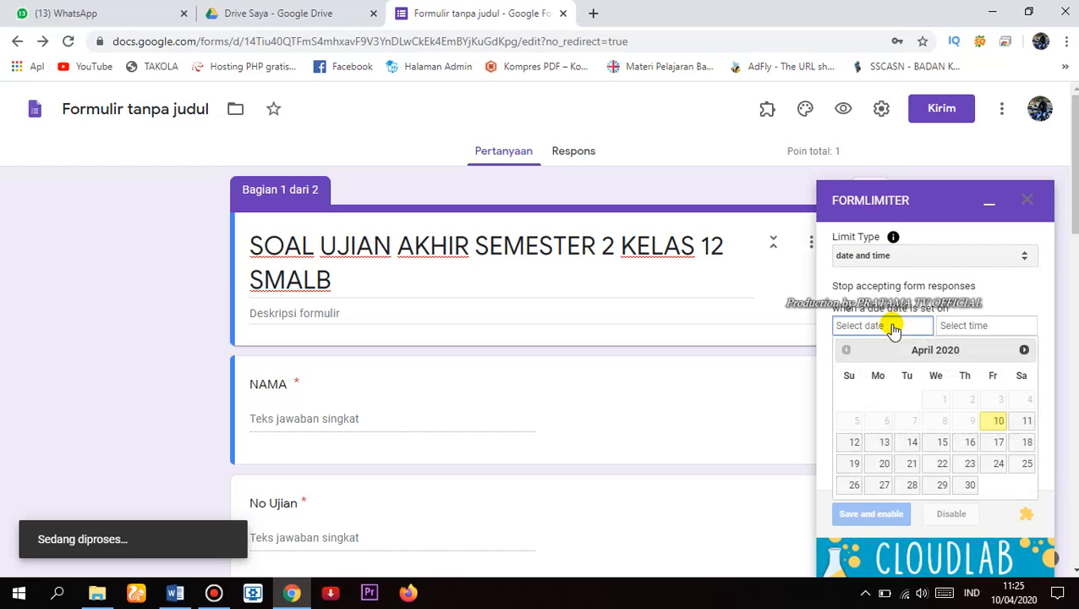
pyautogui.click(999, 426)
# Set the closing time to 11:30 AM
pyautogui.click(988, 328)
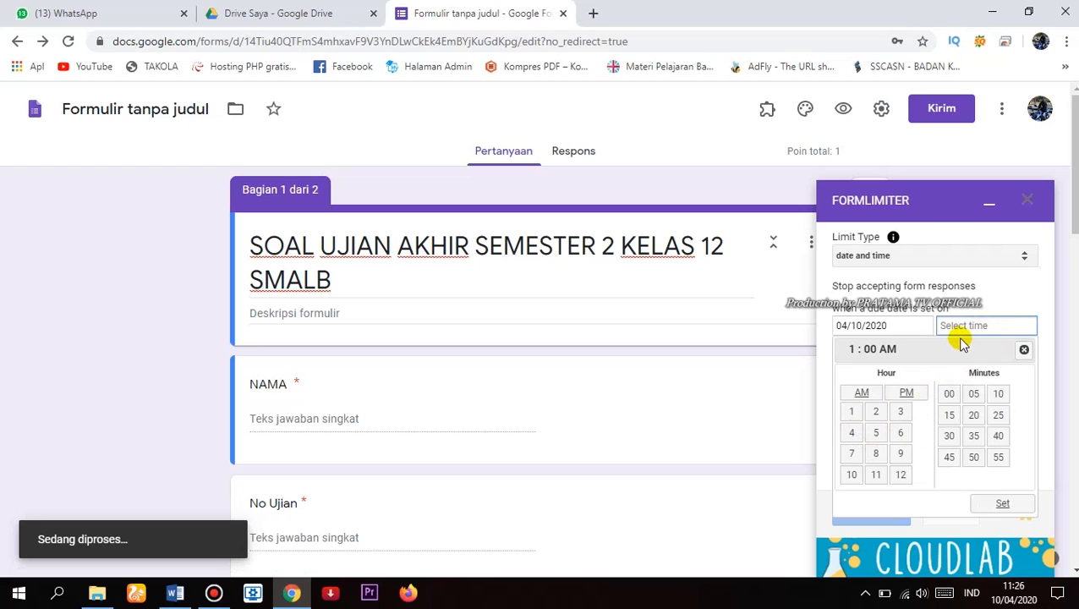
pyautogui.write('12')
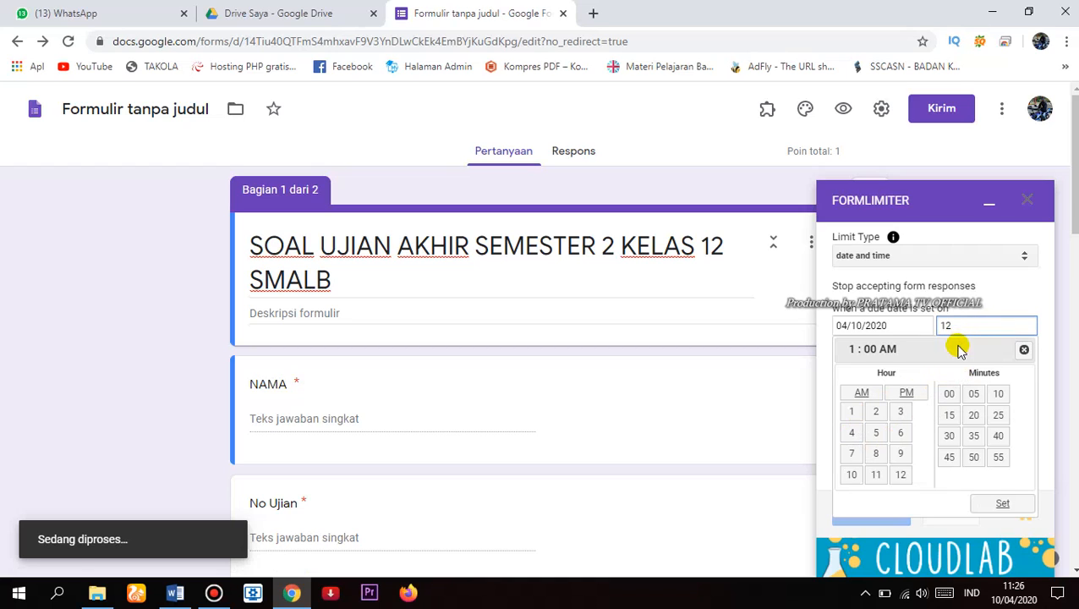
pyautogui.click(950, 395)
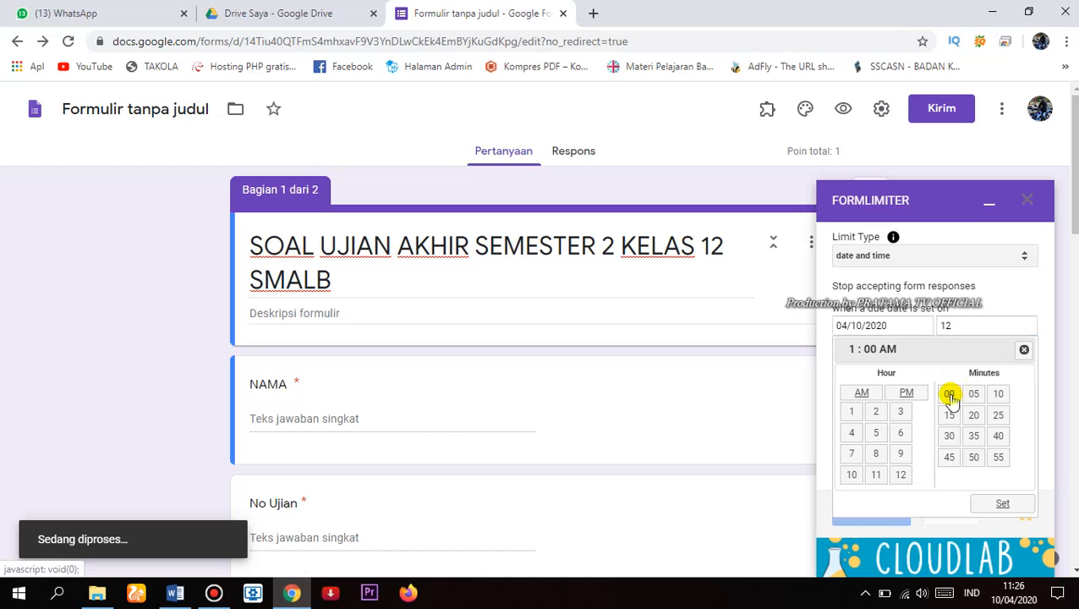
pyautogui.click(969, 330)
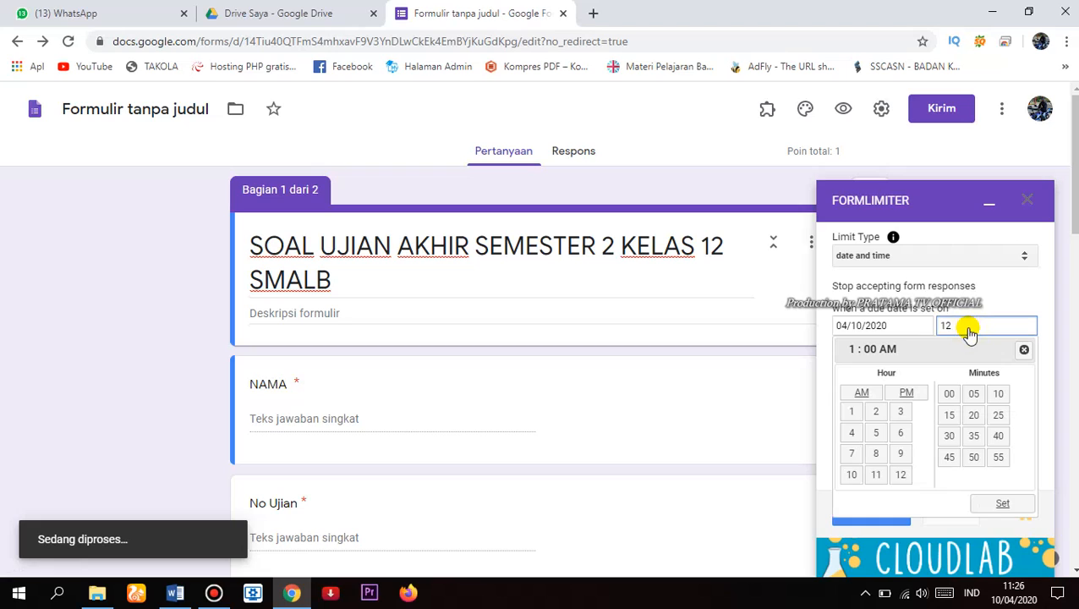
pyautogui.click(902, 477)
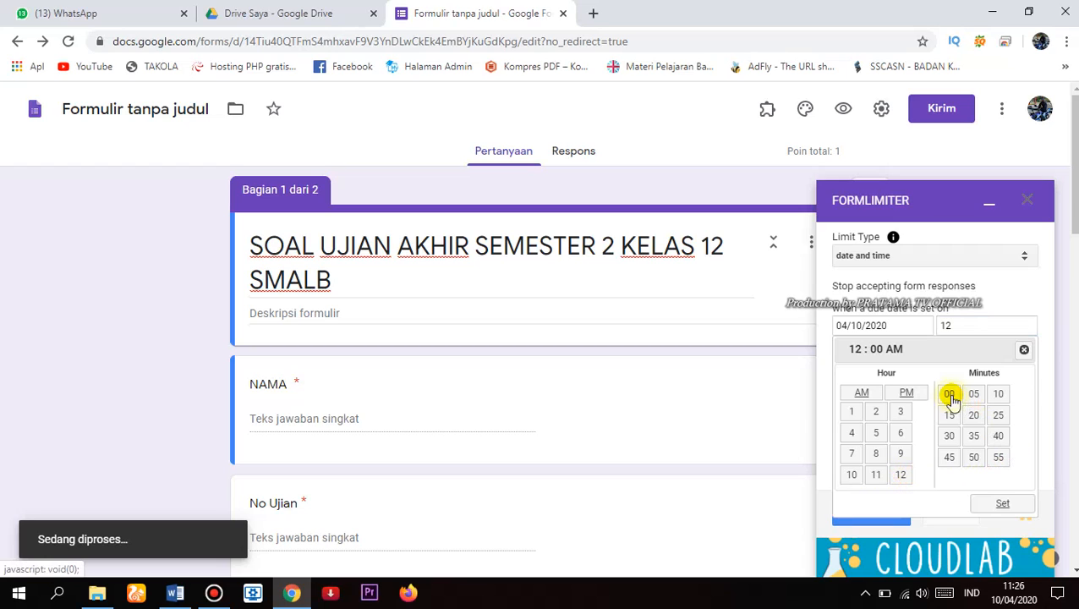
pyautogui.click(1005, 504)
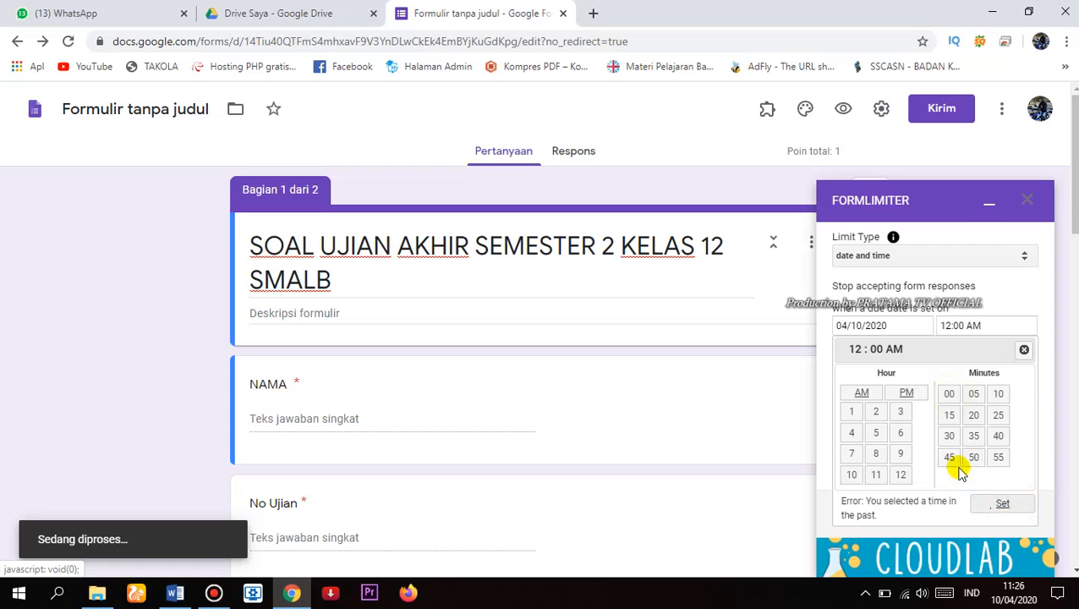
# Save and enable the closing schedule, then minimize the formLimiter panel
pyautogui.scroll(-2, 965, 437)
pyautogui.scroll(2, 966, 438)
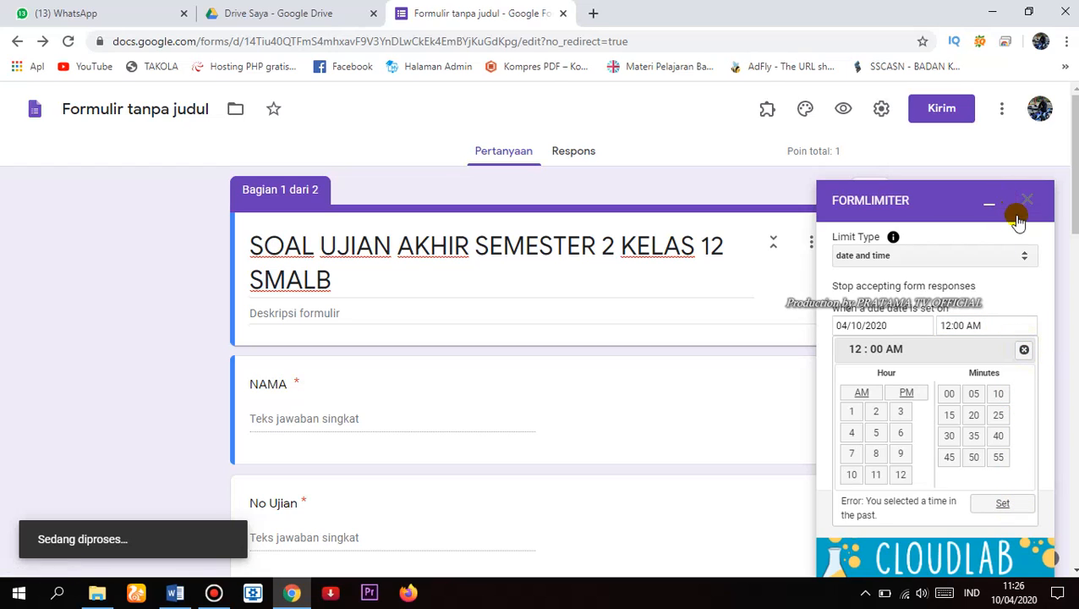
pyautogui.click(1024, 264)
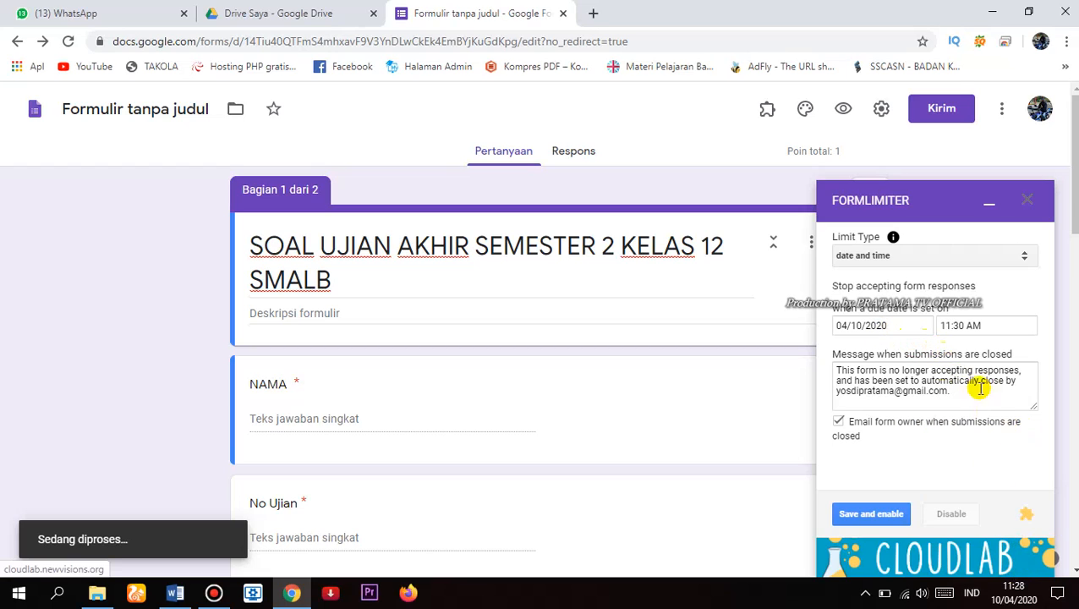
pyautogui.click(871, 523)
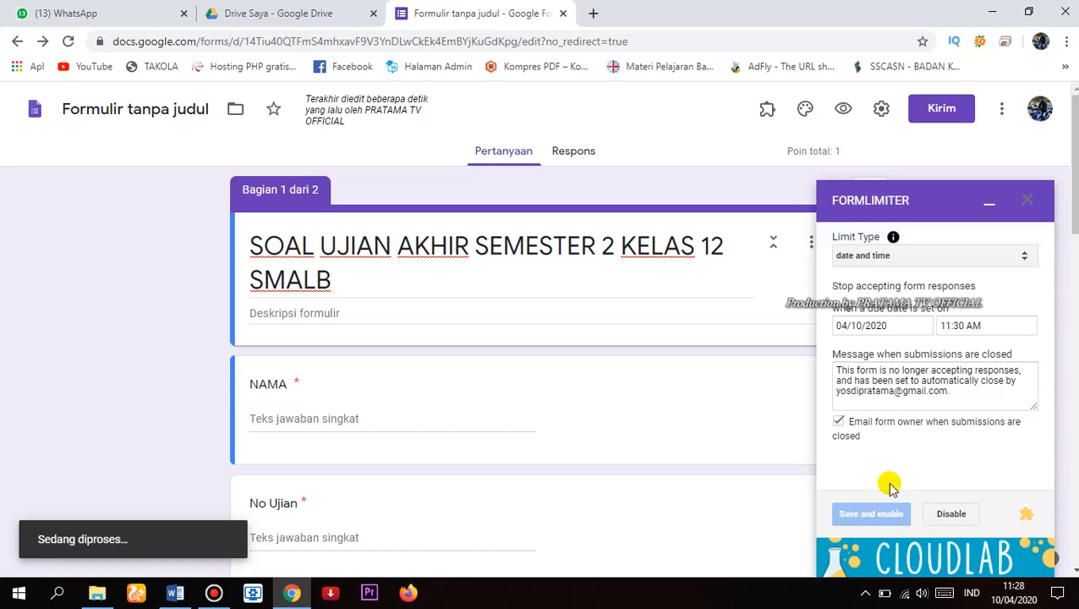
pyautogui.click(983, 212)
# Preview the quiz as respondents see it
pyautogui.scroll(-3, 514, 380)
pyautogui.scroll(-10, 513, 381)
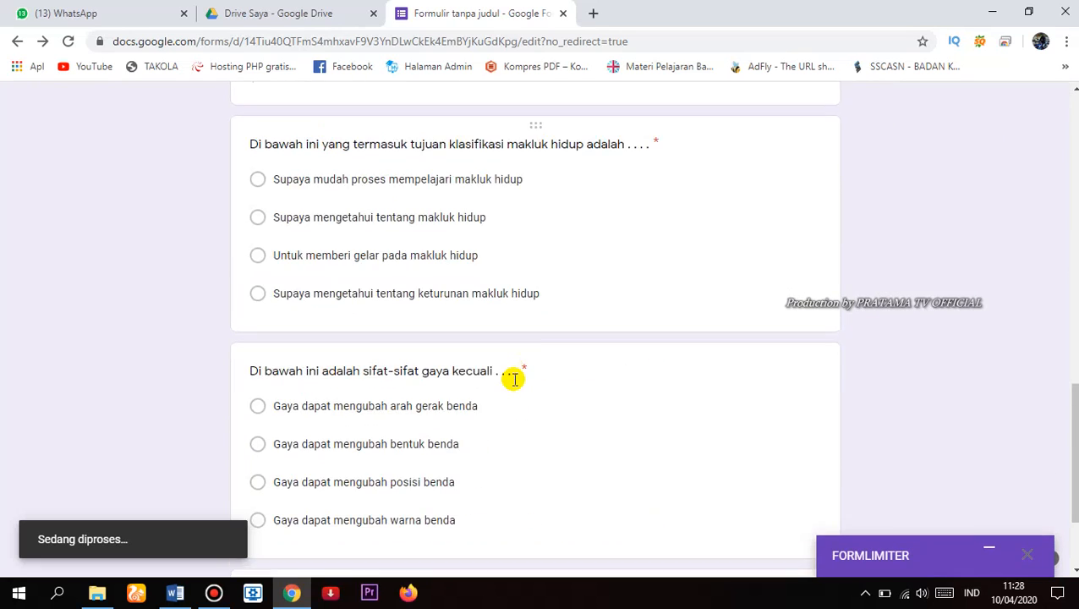
pyautogui.scroll(8, 548, 407)
pyautogui.scroll(5, 558, 395)
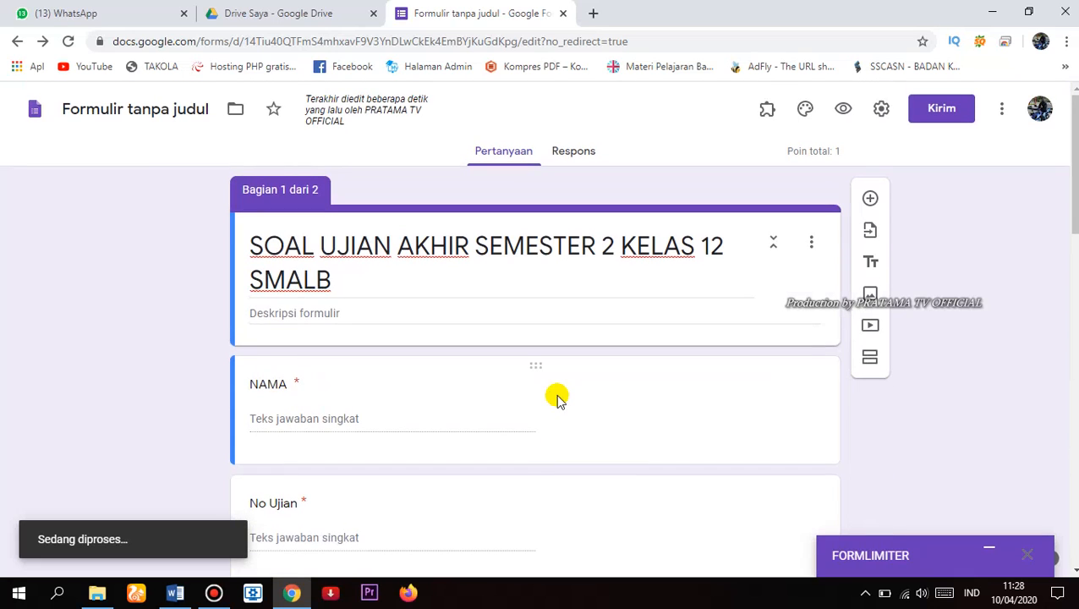
pyautogui.click(842, 111)
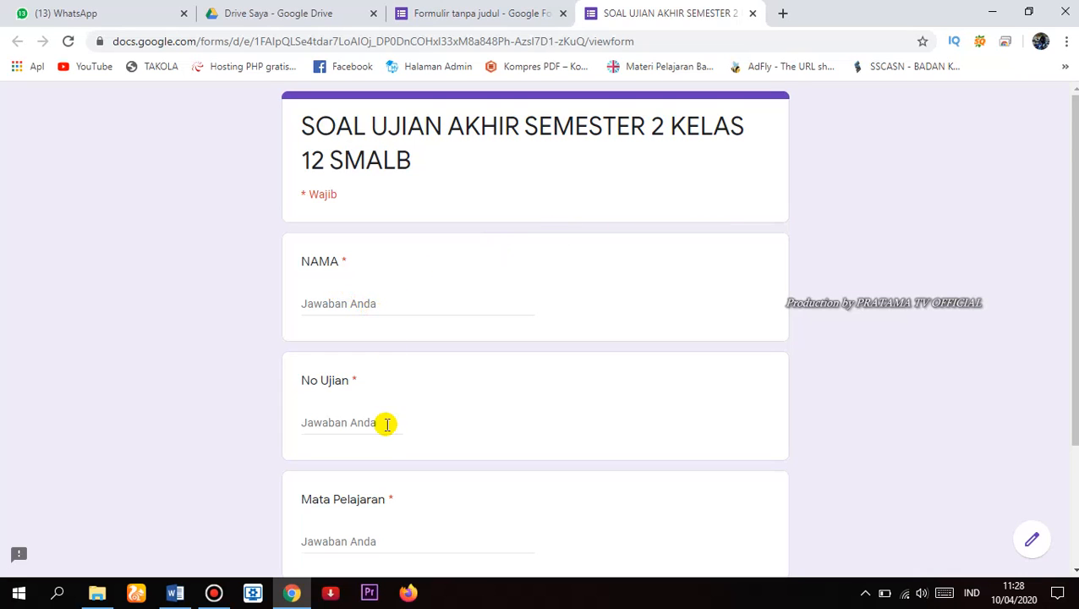
# Enter the respondent's name, exam number 1 and subject 'ipa', then continue to the questions
pyautogui.scroll(-3, 385, 427)
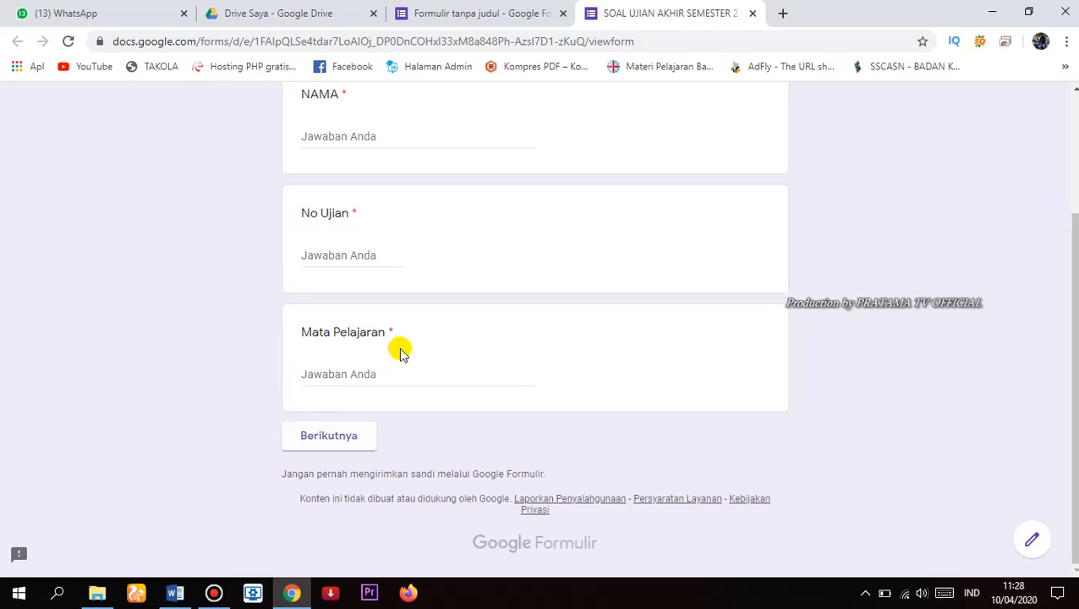
pyautogui.scroll(3, 400, 351)
pyautogui.click(399, 309)
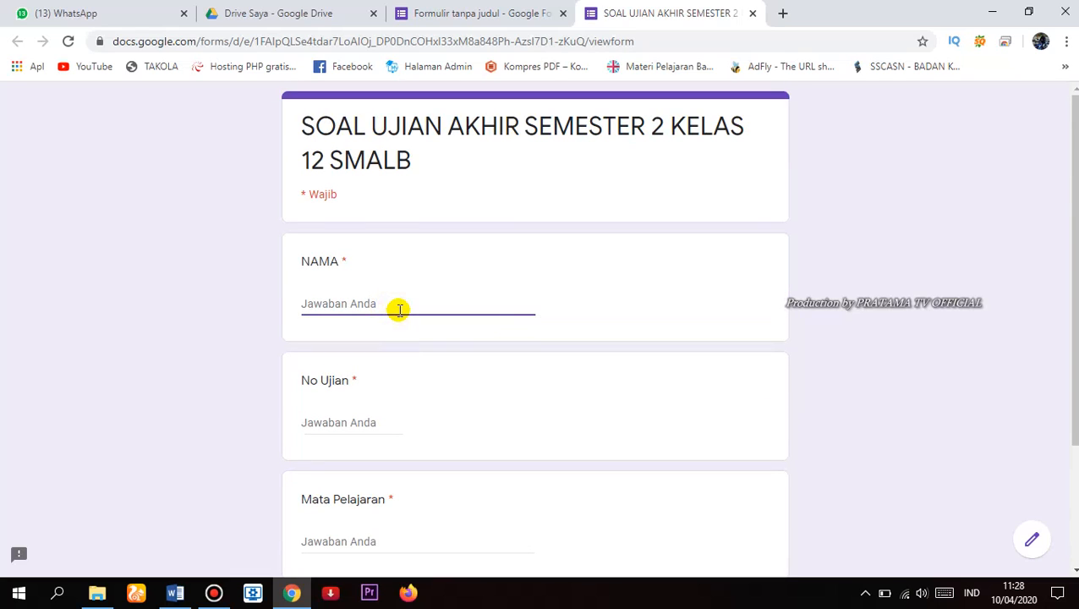
pyautogui.write('yosdi')
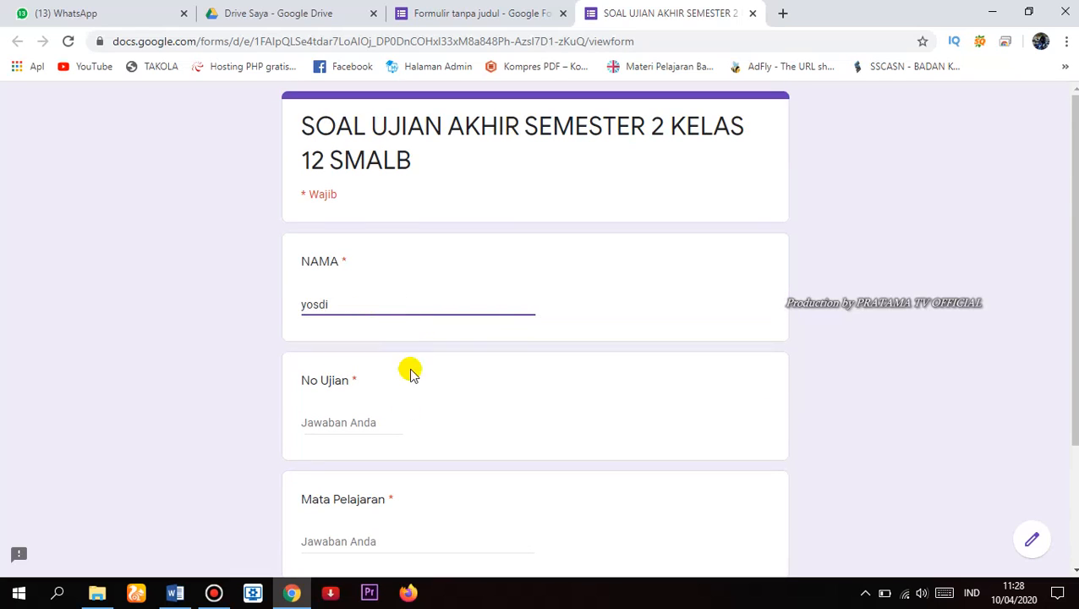
pyautogui.click(400, 424)
pyautogui.write('1')
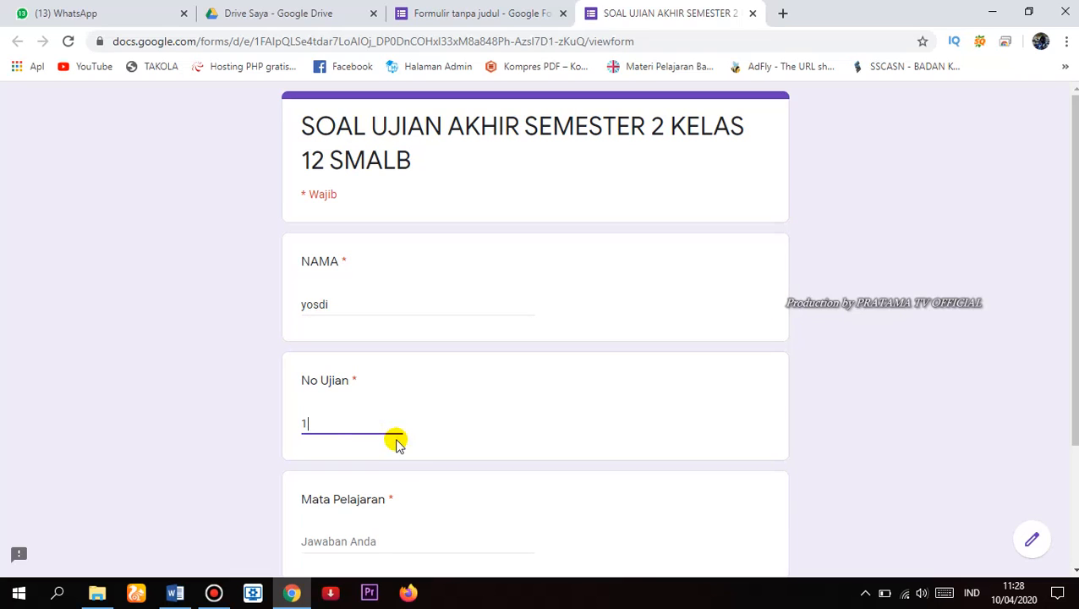
pyautogui.scroll(-2, 398, 440)
pyautogui.click(350, 384)
pyautogui.write('ipa')
pyautogui.click(347, 446)
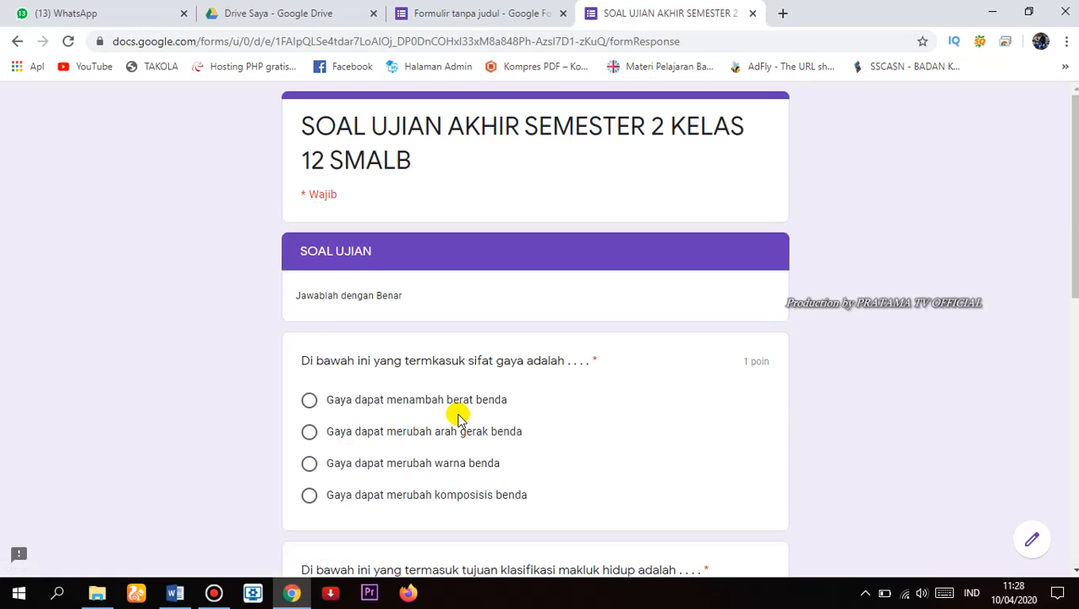
# Choose the first option for the first three questions and submit the response
pyautogui.scroll(-3, 415, 377)
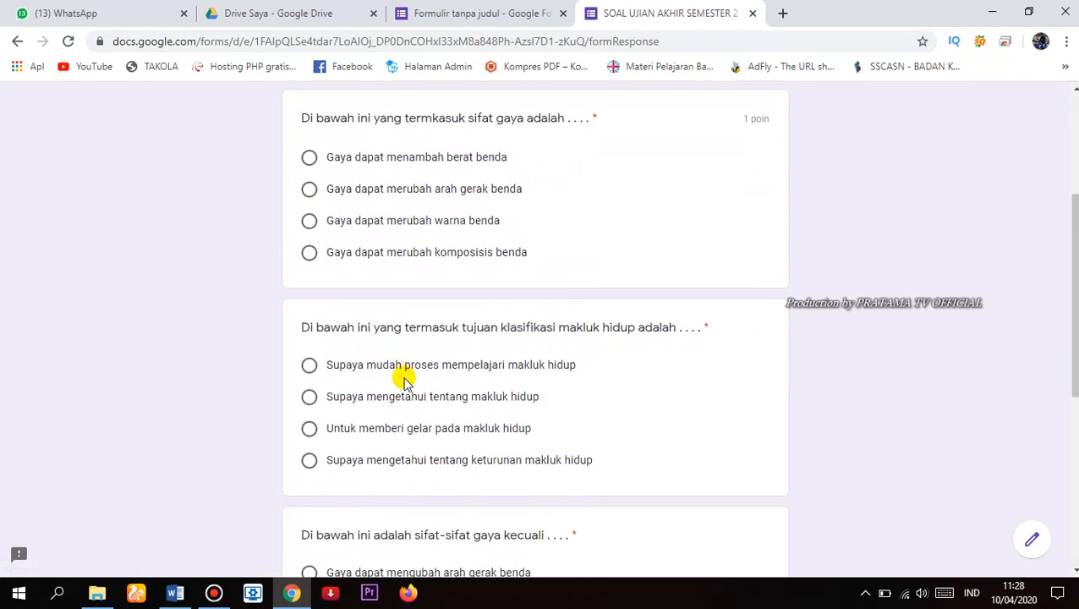
pyautogui.scroll(3, 398, 372)
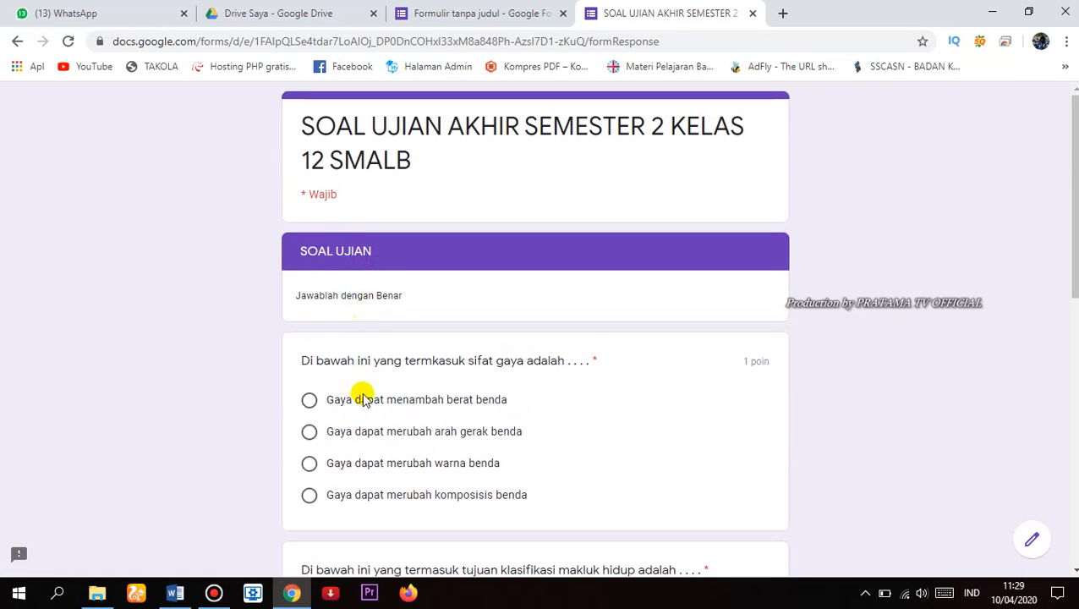
pyautogui.scroll(-4, 359, 393)
pyautogui.scroll(1, 363, 396)
pyautogui.scroll(2, 309, 313)
pyautogui.scroll(-1, 308, 280)
pyautogui.click(310, 243)
pyautogui.scroll(-2, 321, 279)
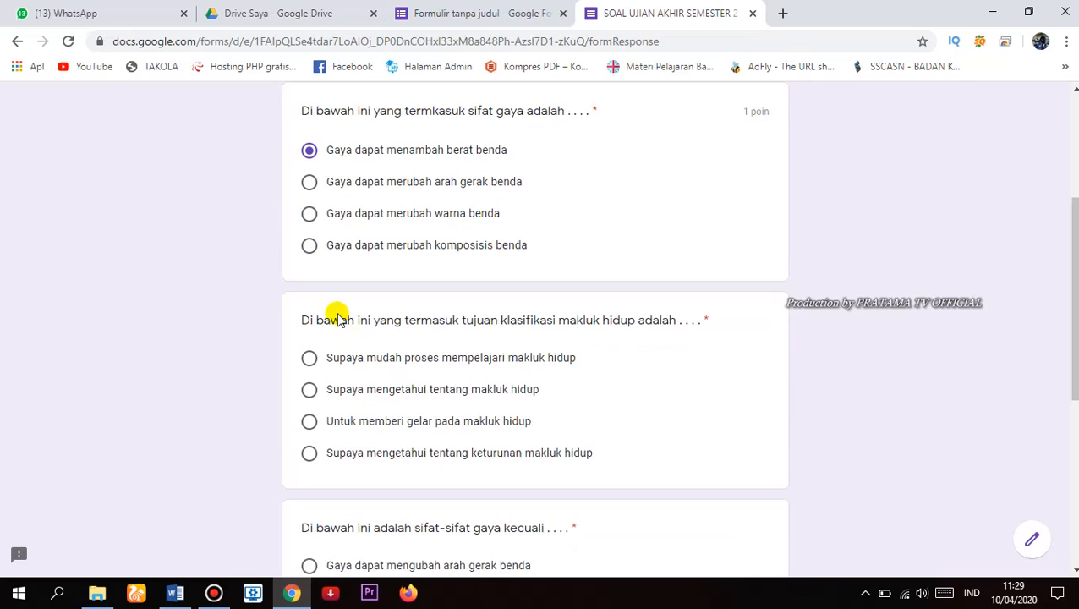
pyautogui.scroll(1, 351, 313)
pyautogui.click(359, 374)
pyautogui.scroll(-3, 366, 374)
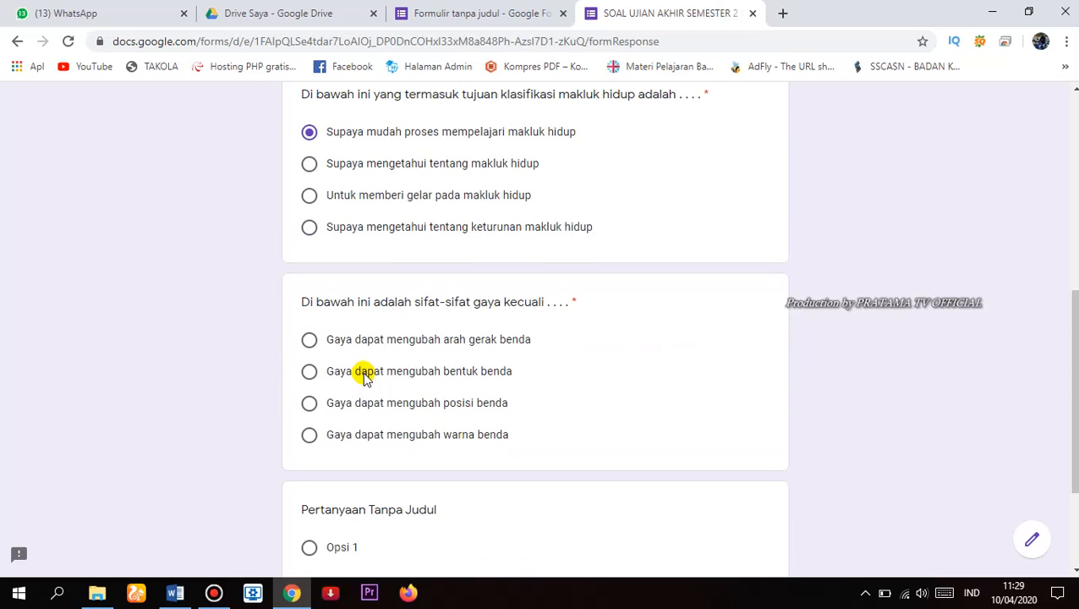
pyautogui.click(306, 340)
pyautogui.scroll(-2, 373, 376)
pyautogui.click(404, 452)
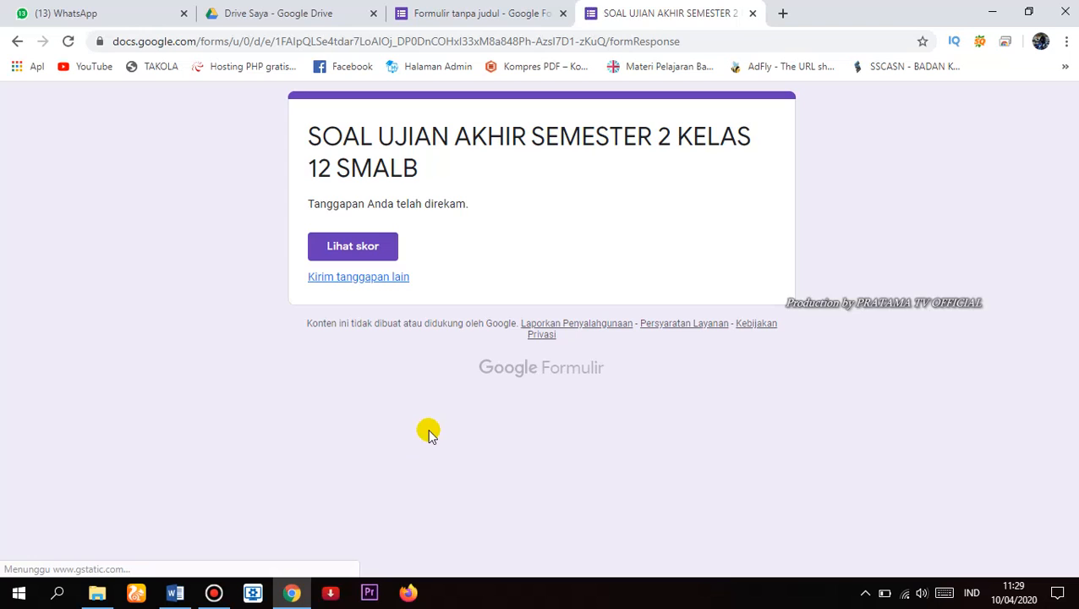
pyautogui.click(511, 10)
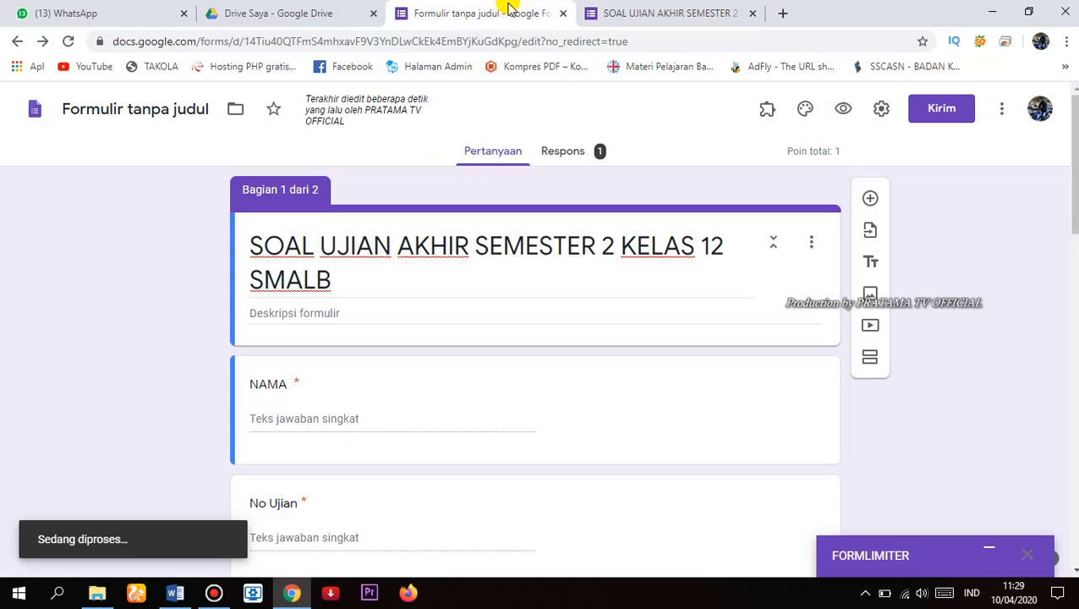
pyautogui.click(937, 114)
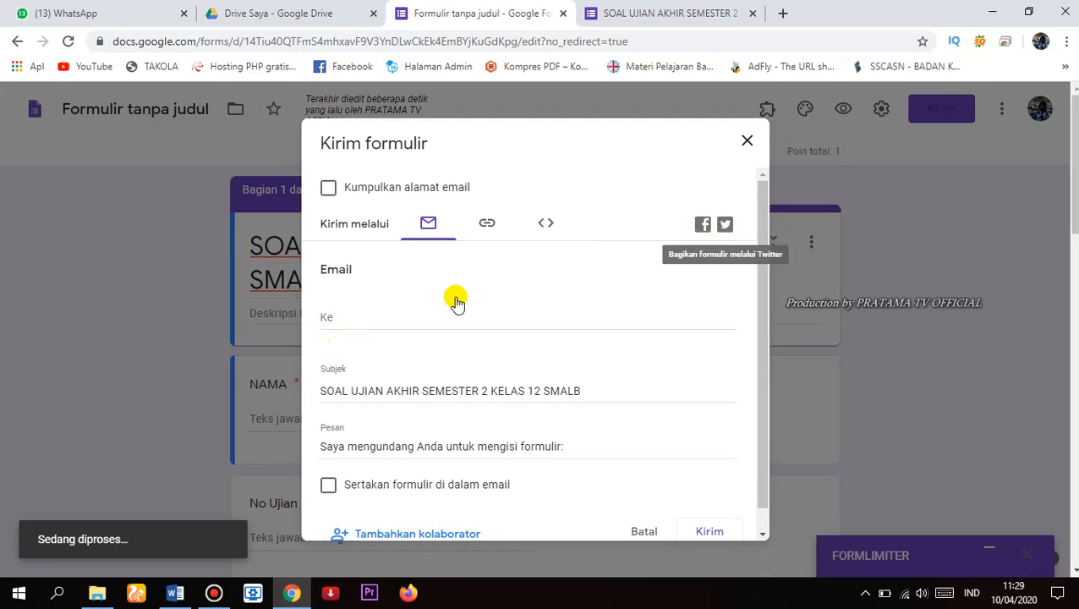
pyautogui.click(488, 225)
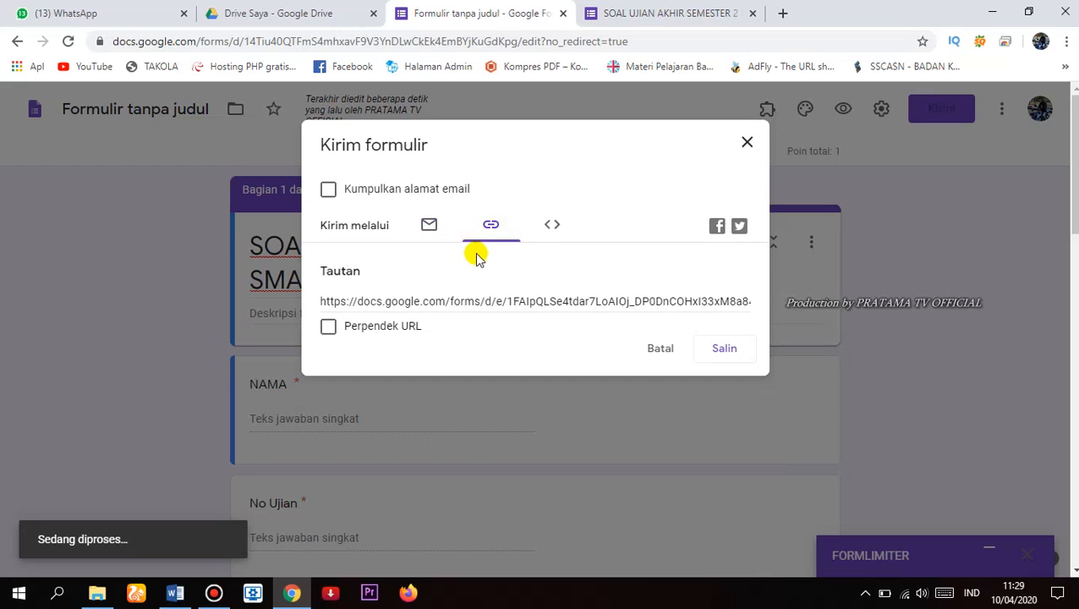
pyautogui.click(443, 303)
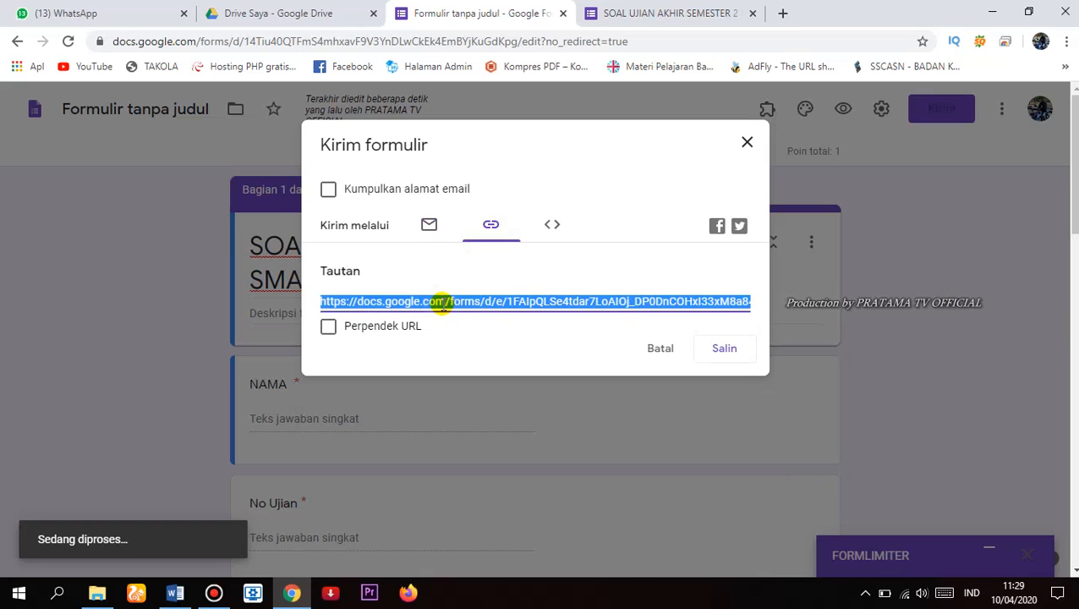
pyautogui.click(329, 331)
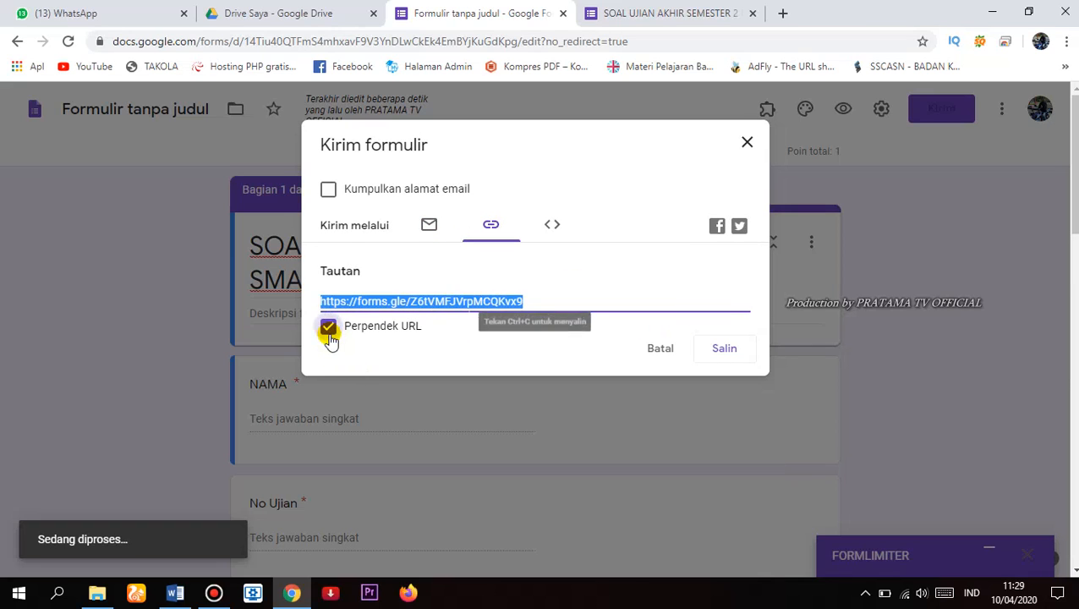
pyautogui.click(716, 358)
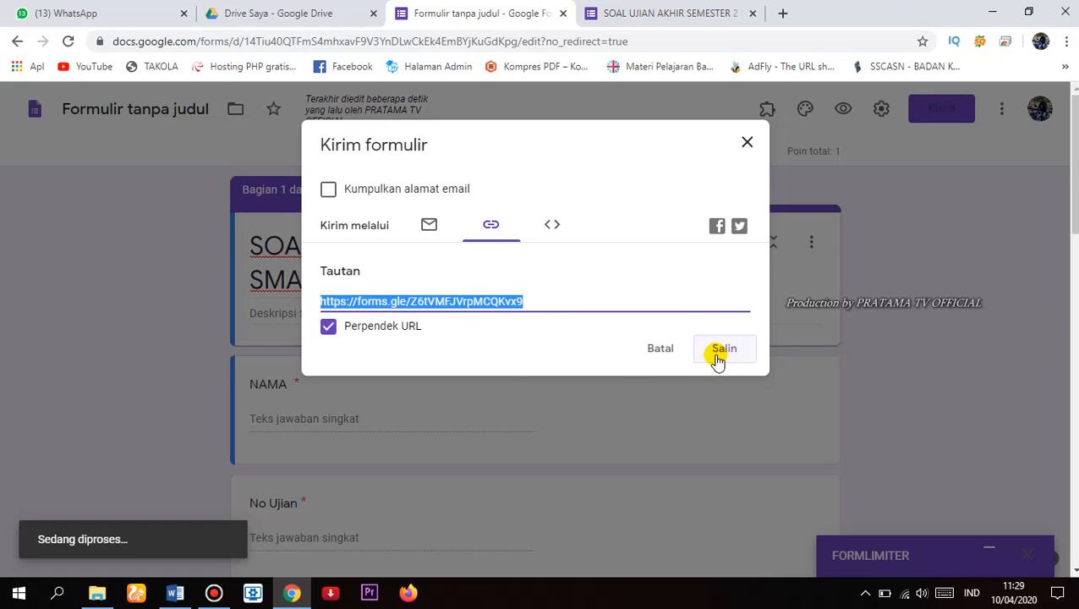
pyautogui.click(716, 358)
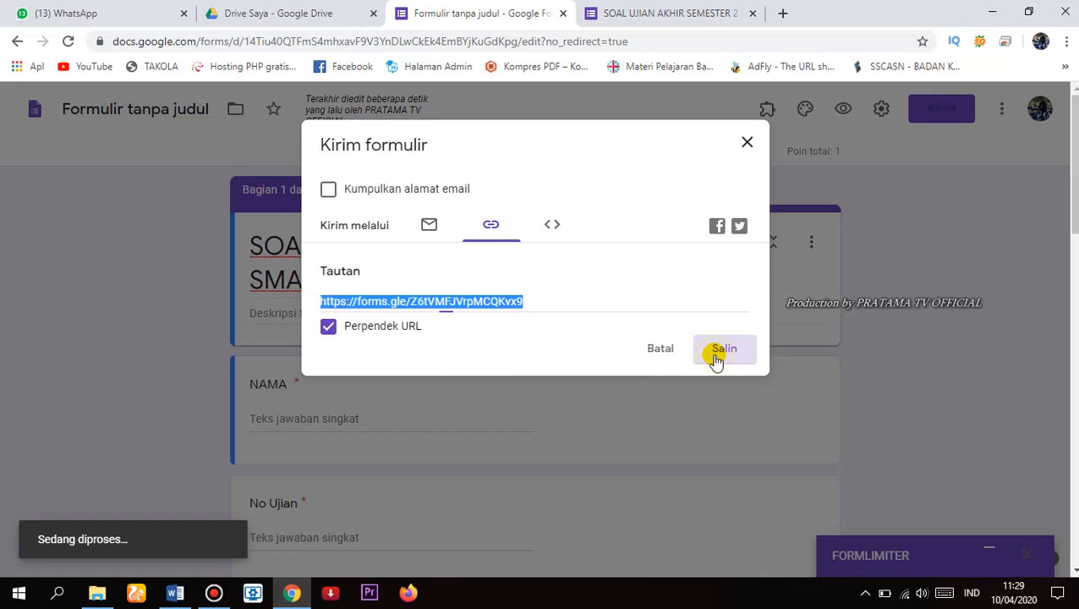
# Paste and send the forms.gle quiz link in the PRATAMA GROUP WhatsApp chat, then return to the quiz tab
pyautogui.click(135, 10)
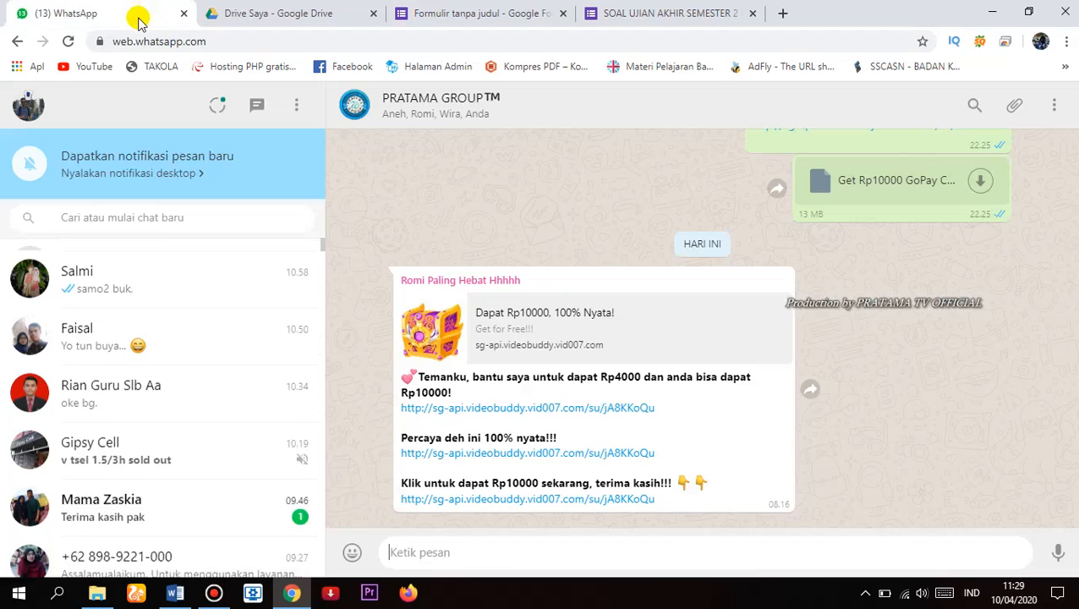
pyautogui.scroll(-5, 152, 302)
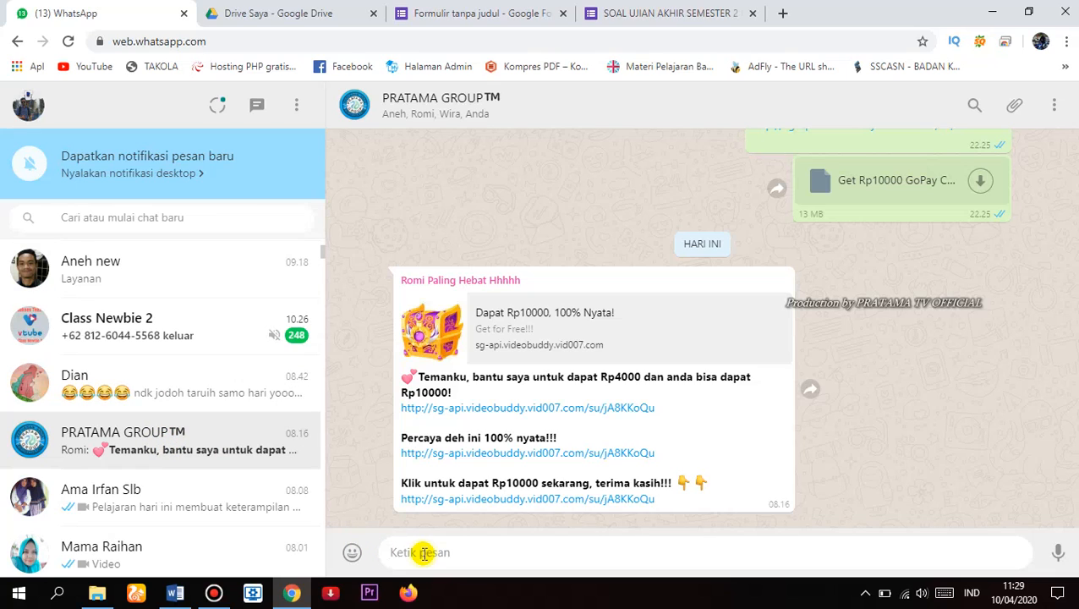
pyautogui.write('https://forms.gle/Z6tVMFJVrpMCQKvx9')
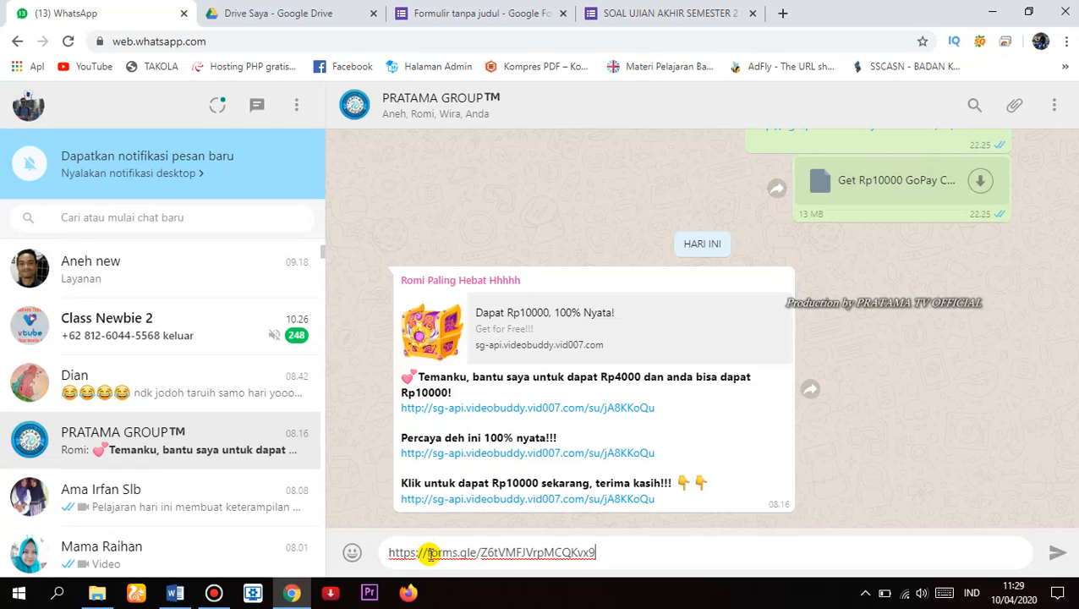
pyautogui.click(1060, 556)
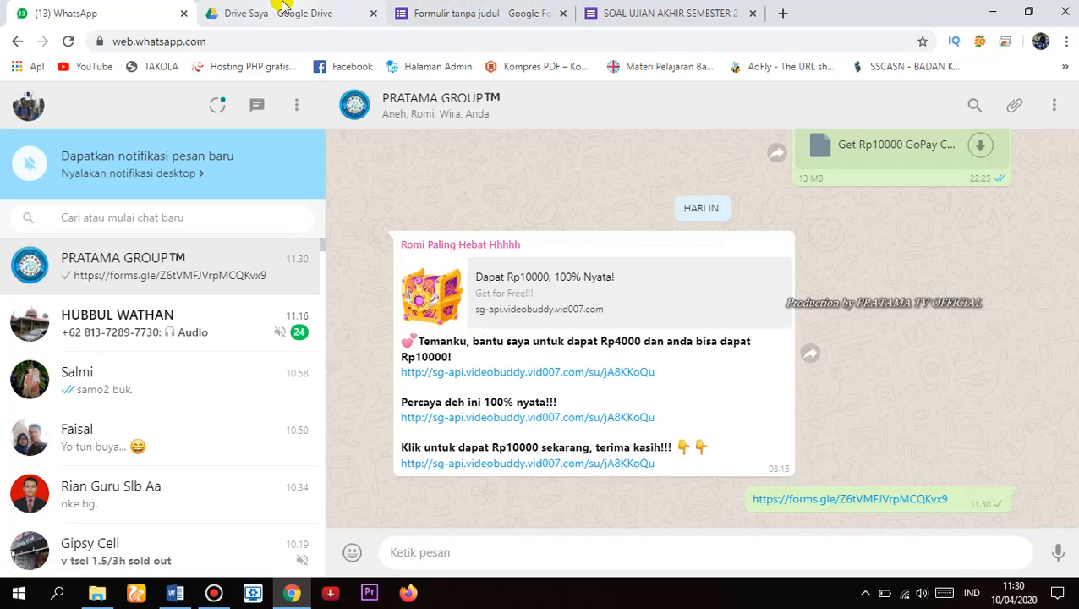
pyautogui.click(638, 10)
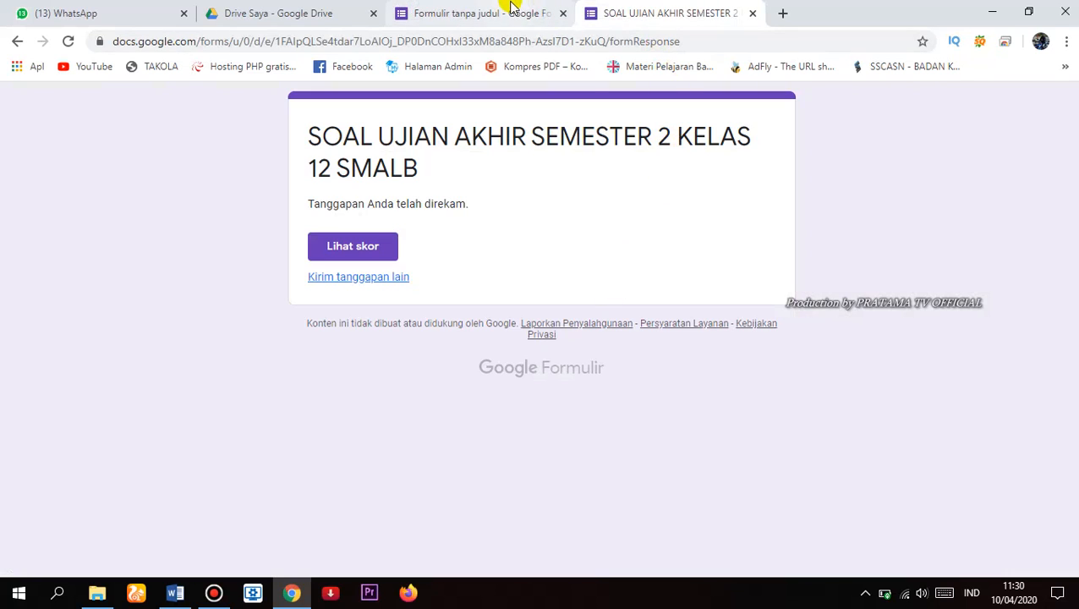
# Open the shared forms.gle link from the WhatsApp chat to see the quiz no longer accepts responses
pyautogui.click(286, 597)
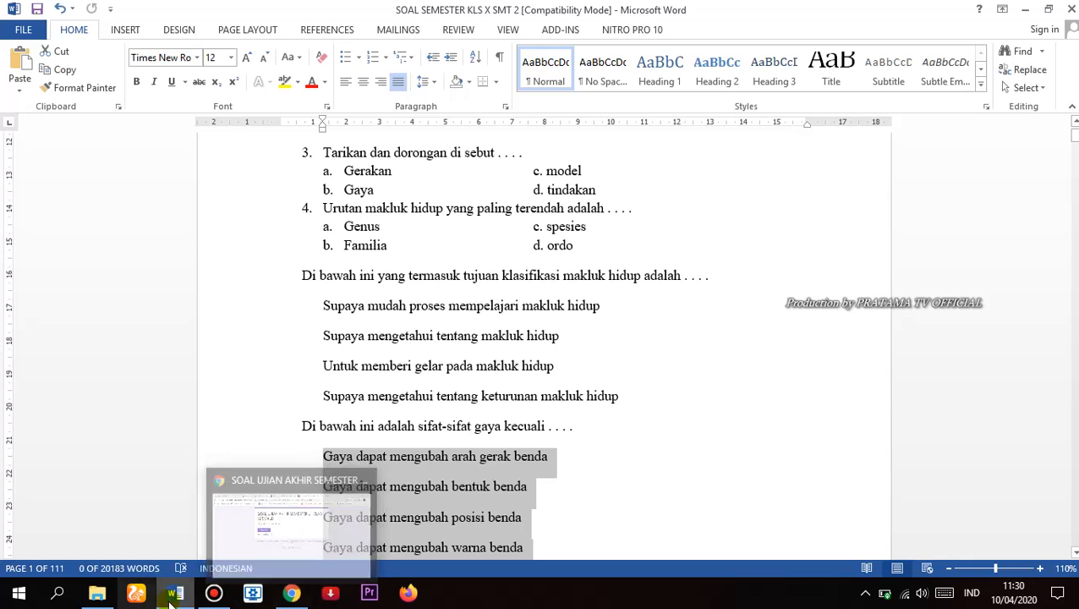
pyautogui.click(286, 595)
pyautogui.click(135, 10)
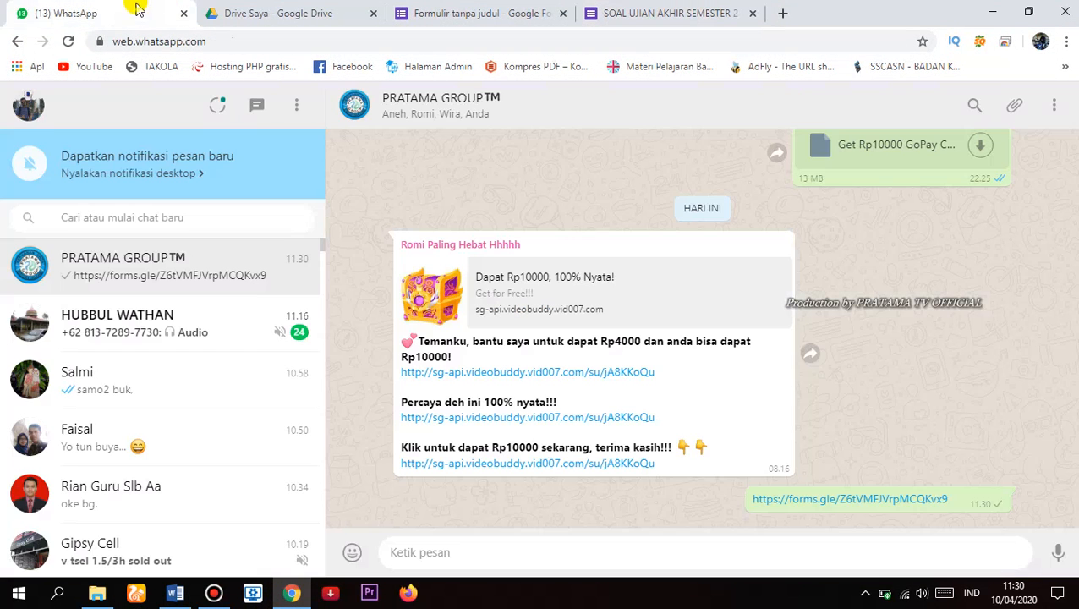
pyautogui.click(880, 501)
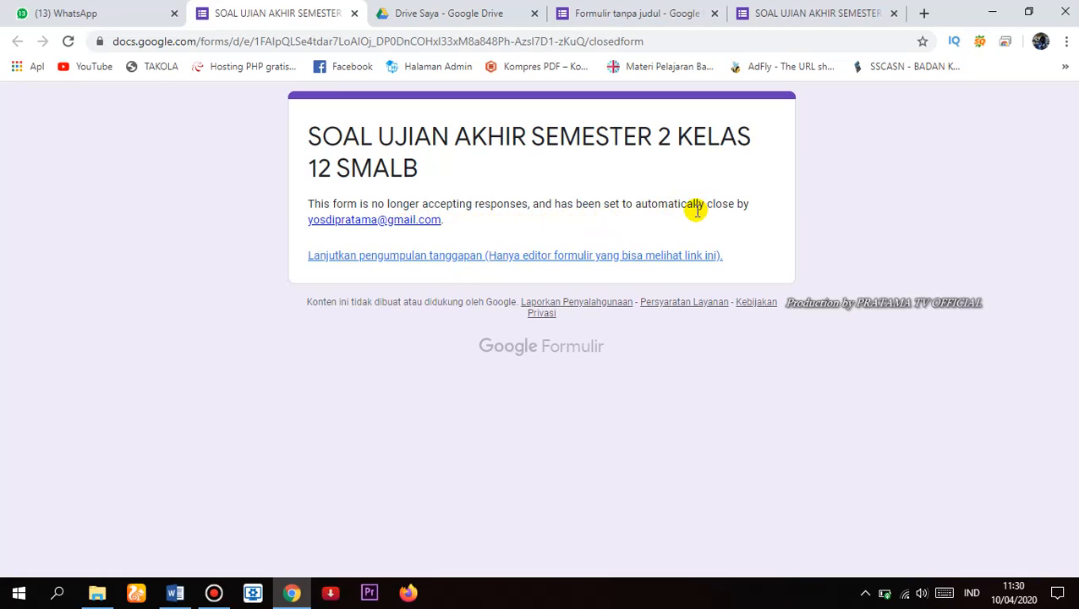
pyautogui.moveTo(1019, 599)
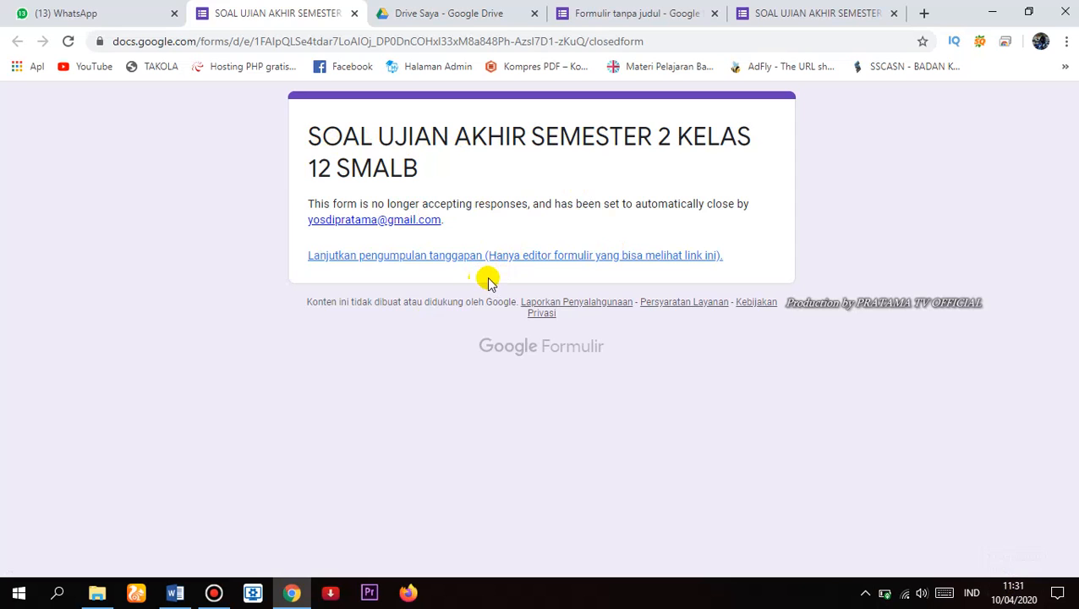
# Minimise Chrome and Word to reveal the desktop, then refresh the desktop four times
pyautogui.click(995, 12)
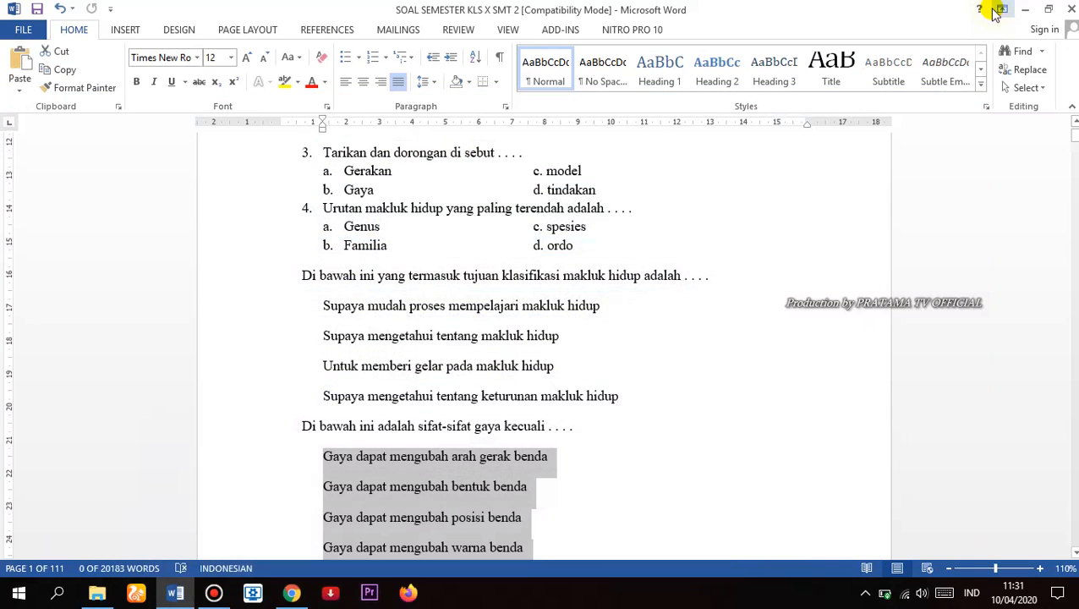
pyautogui.click(1025, 10)
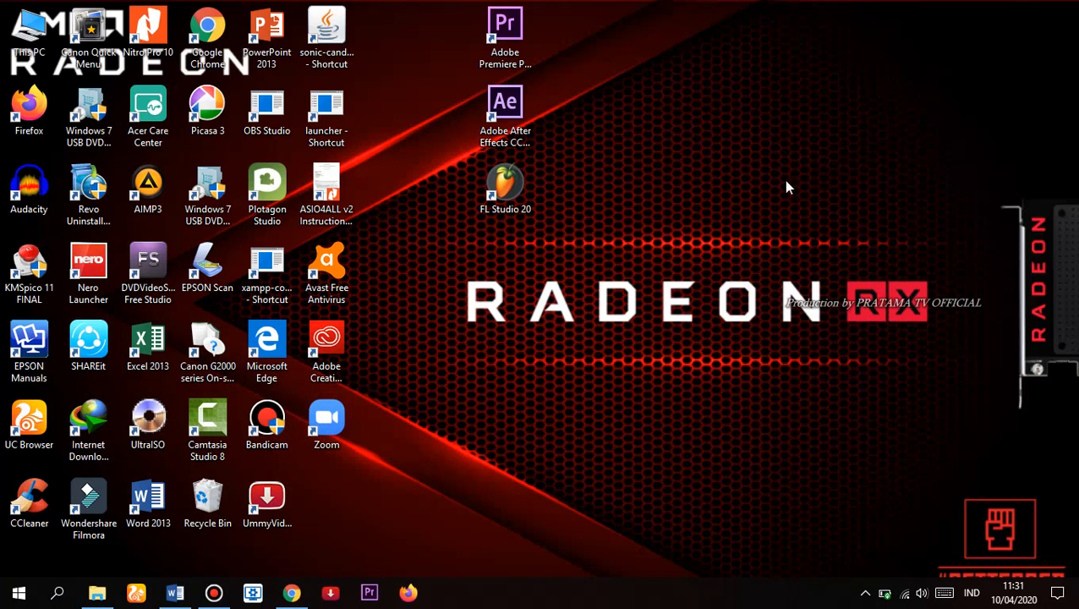
pyautogui.rightClick(694, 203)
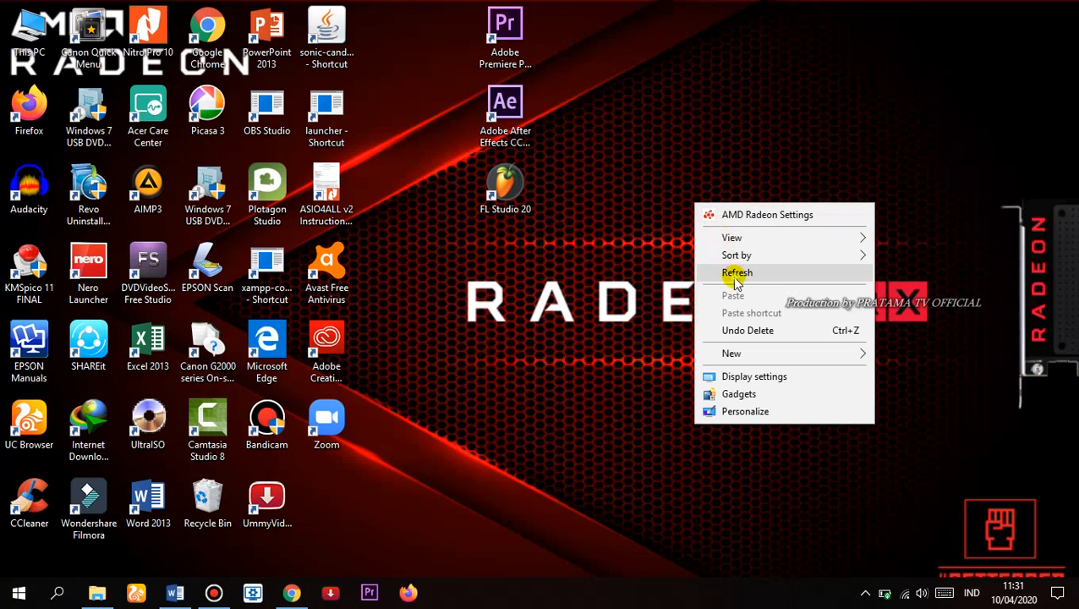
pyautogui.click(732, 273)
pyautogui.rightClick(645, 255)
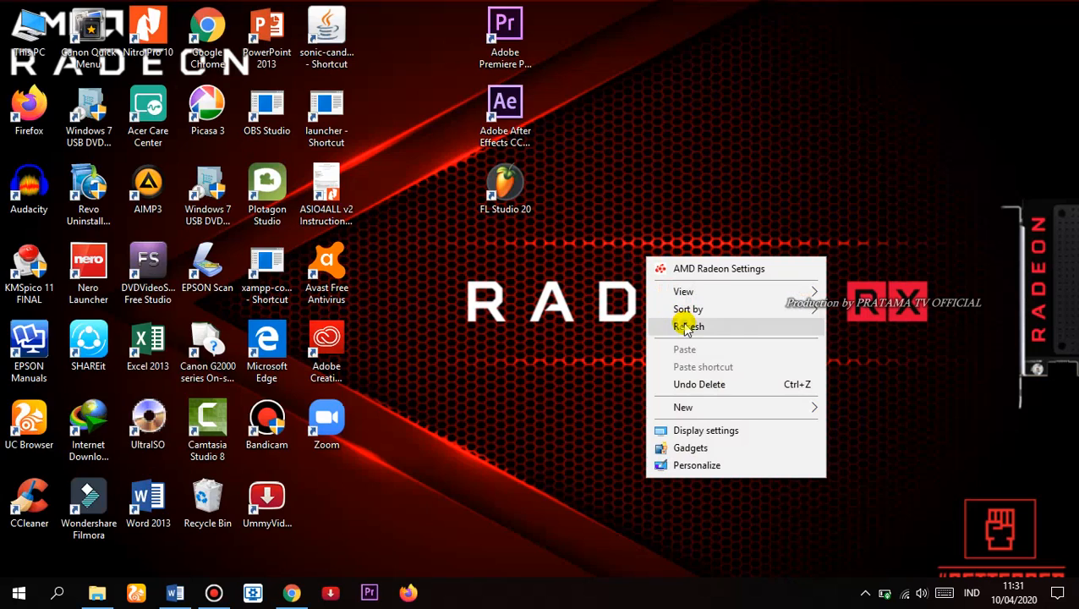
pyautogui.click(686, 326)
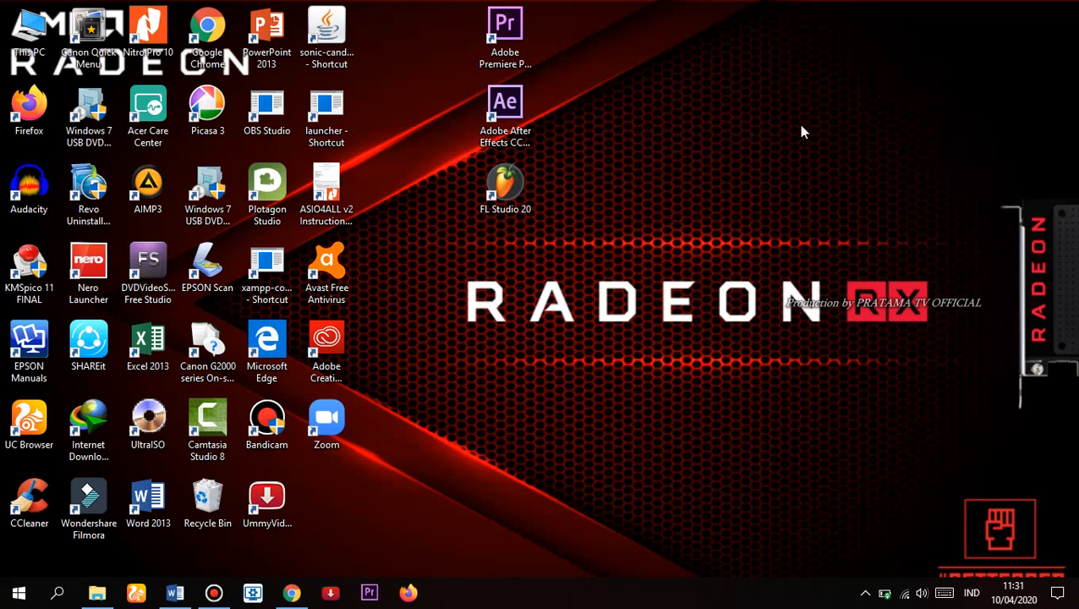
pyautogui.rightClick(731, 104)
pyautogui.click(780, 169)
pyautogui.rightClick(685, 133)
pyautogui.click(721, 204)
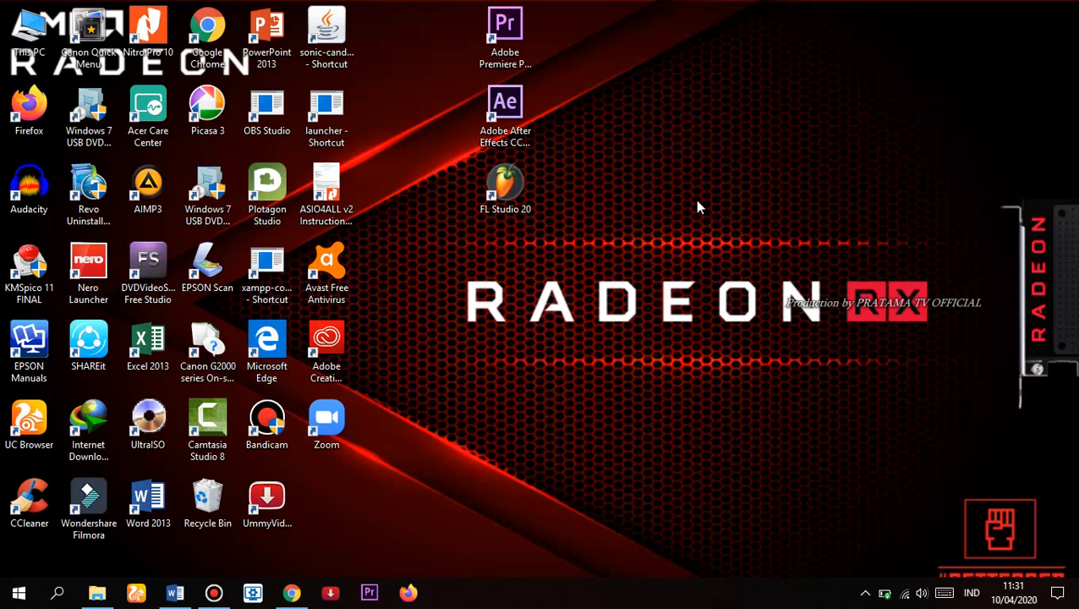